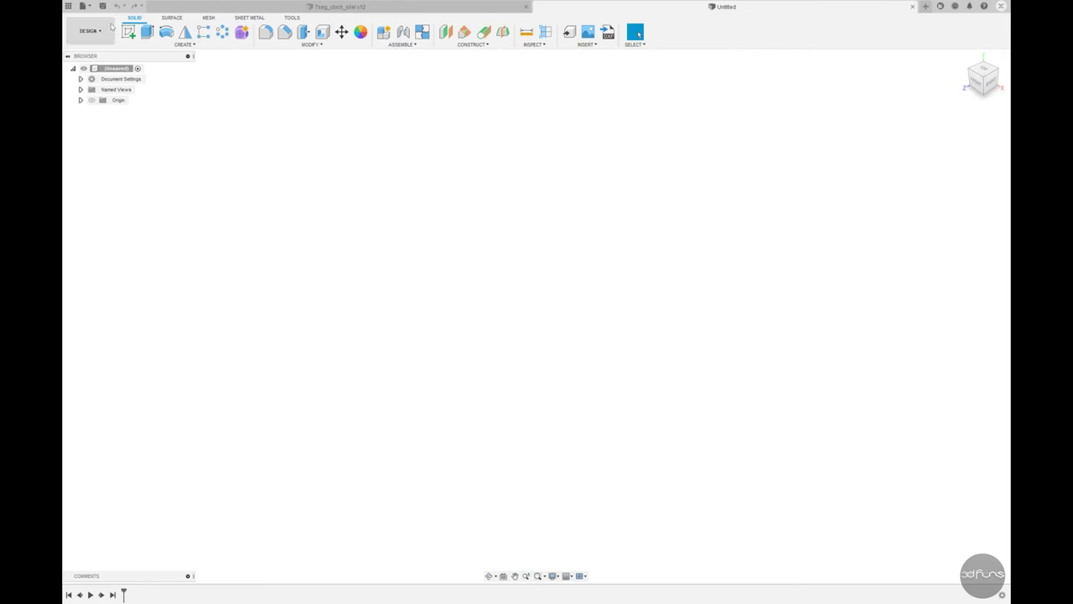
Bring up the save prompt for the new design, named 7seg_case_btm in the 7Seg_Clock project.
left_click(102, 5)
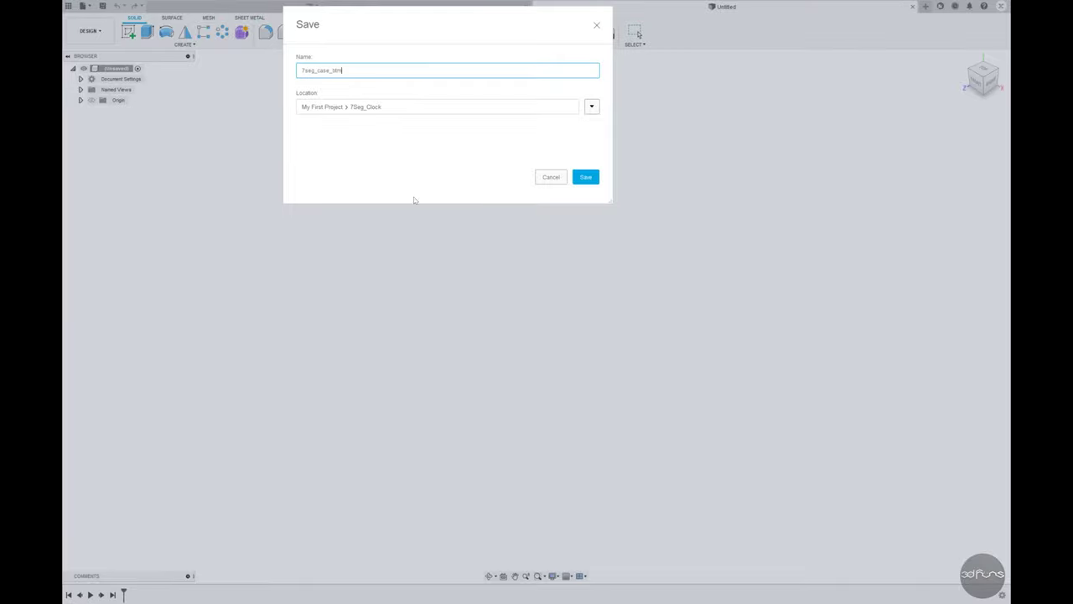
Save the design as 7seg_case_btm and pick 7seg_clock_skel as the derive source.
left_click(586, 177)
left_click(608, 32)
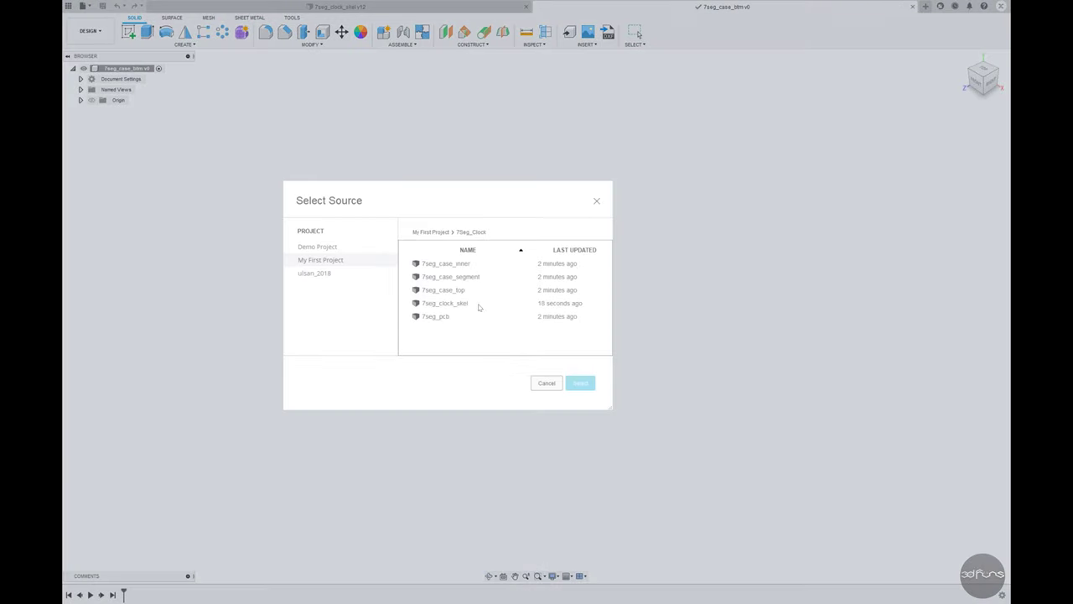
left_click(478, 304)
left_click(579, 385)
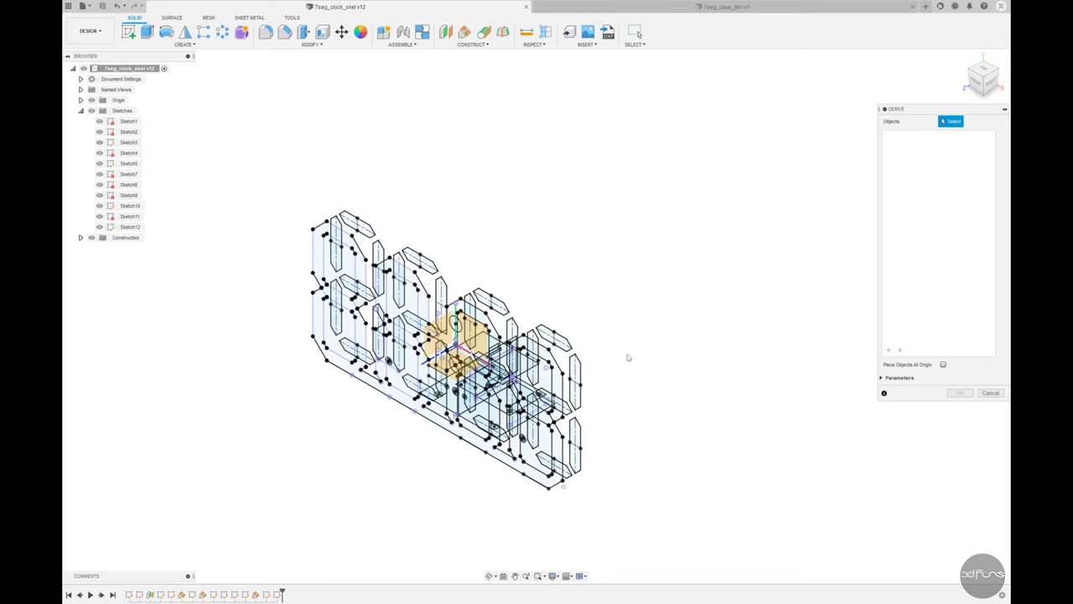
Derive Sketch11 and Sketch5 from the skeleton into the case design.
mouse_move(627, 355)
middle_mouse_down("shift")
mouse_move(637, 378)
mouse_move(610, 376)
middle_mouse_up("shift")
scroll(507, 435, "up", 3)
left_click(508, 433)
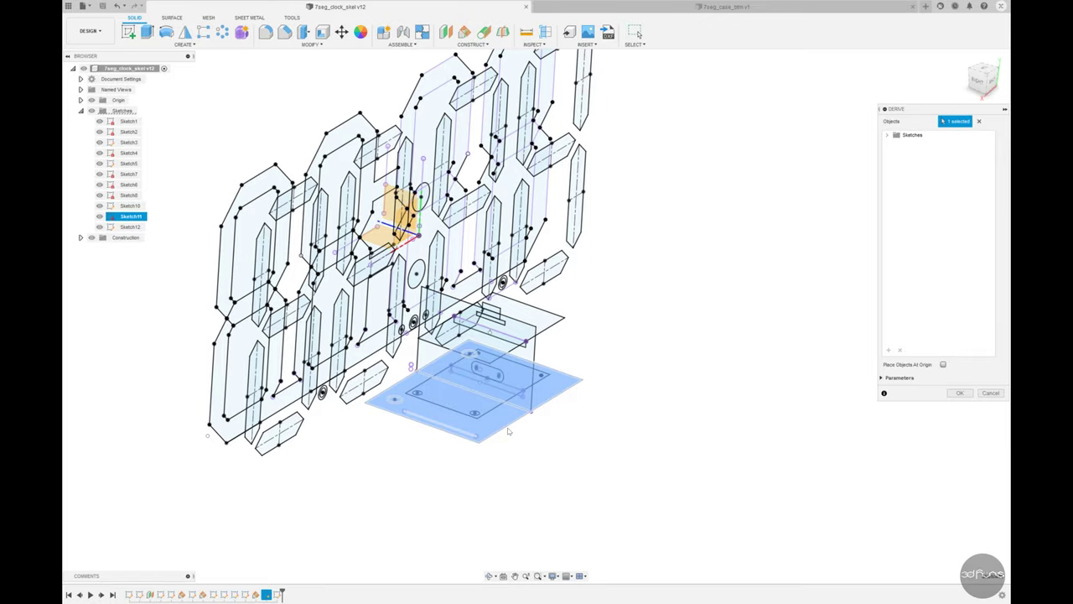
left_click(507, 431)
mouse_move(508, 431)
middle_mouse_down("shift")
mouse_move(615, 455)
mouse_move(621, 478)
mouse_move(604, 455)
mouse_move(620, 472)
mouse_move(615, 462)
middle_mouse_up("shift")
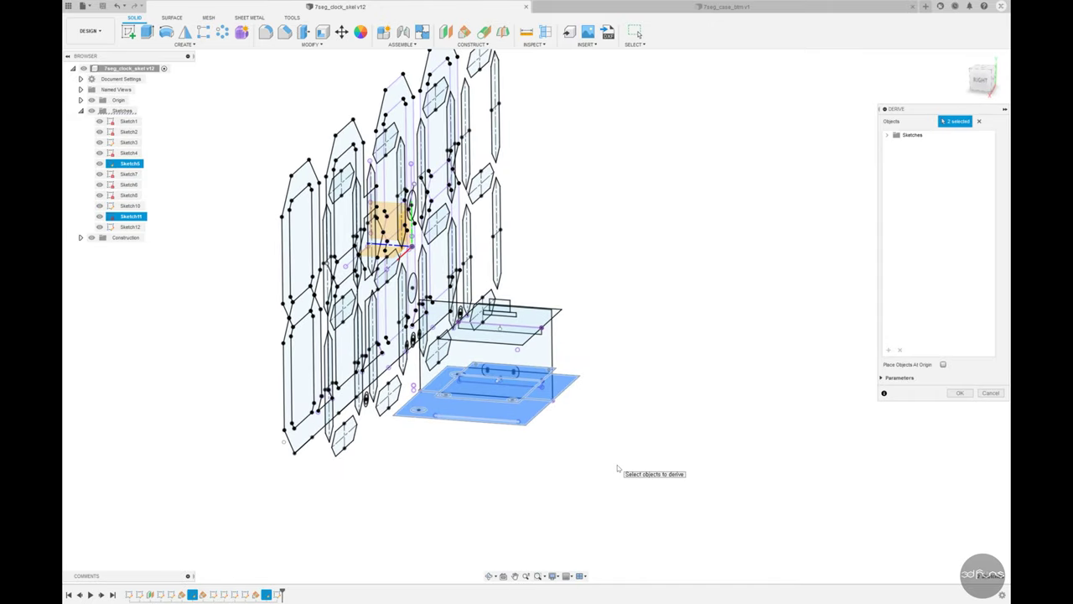
left_click(958, 392)
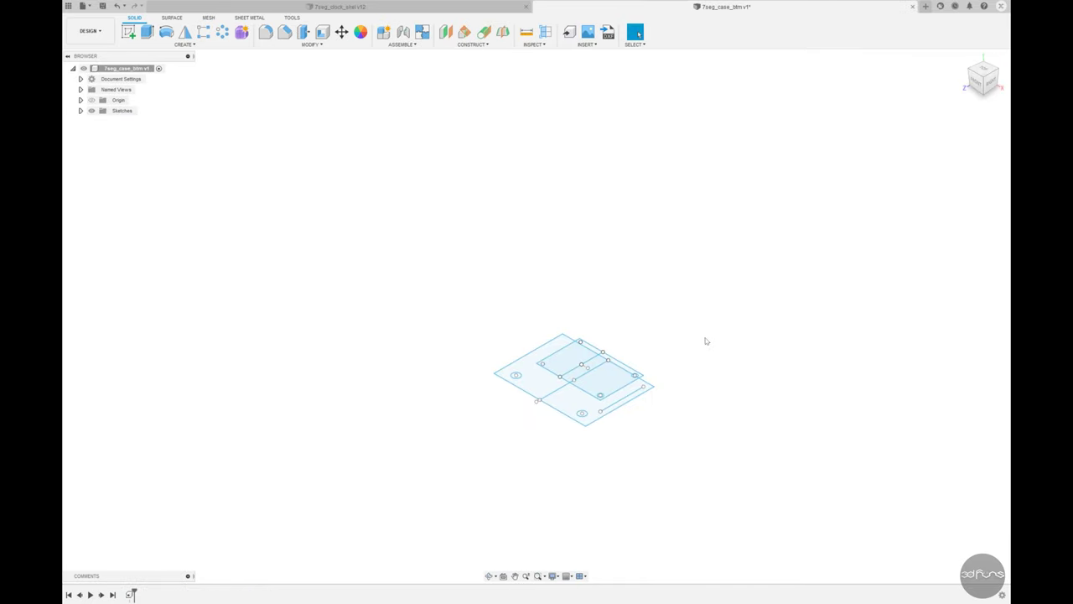
Show the origin planes and orbit to a flatter view of the plate sketches.
left_click(92, 100)
scroll(625, 280, "down", 3)
mouse_move(625, 280)
middle_mouse_down("shift")
mouse_move(646, 211)
mouse_move(705, 282)
mouse_move(659, 259)
mouse_move(618, 266)
middle_mouse_up("shift")
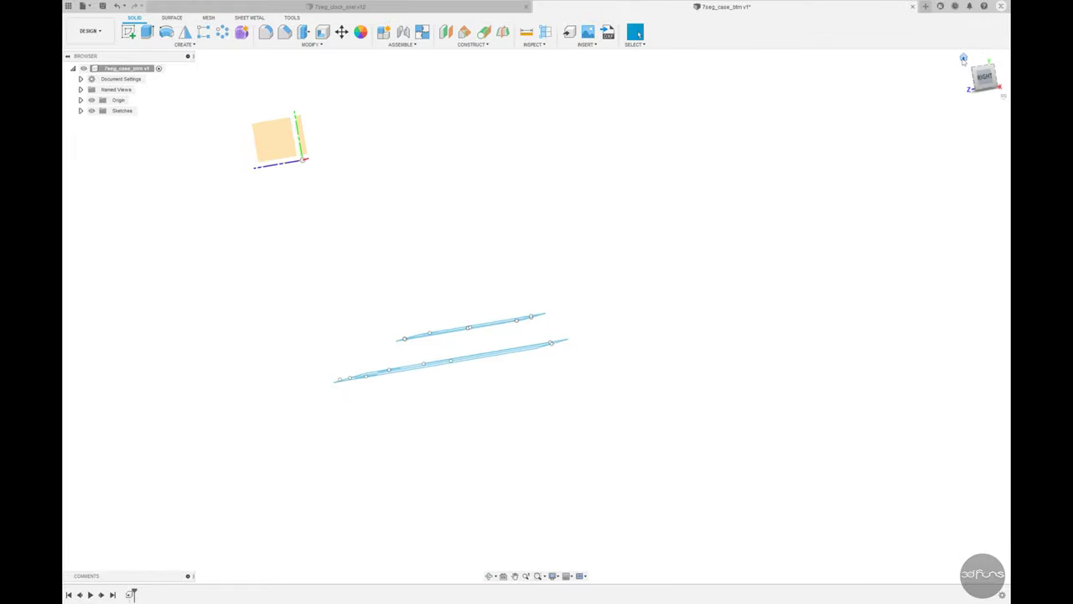
left_click(964, 59)
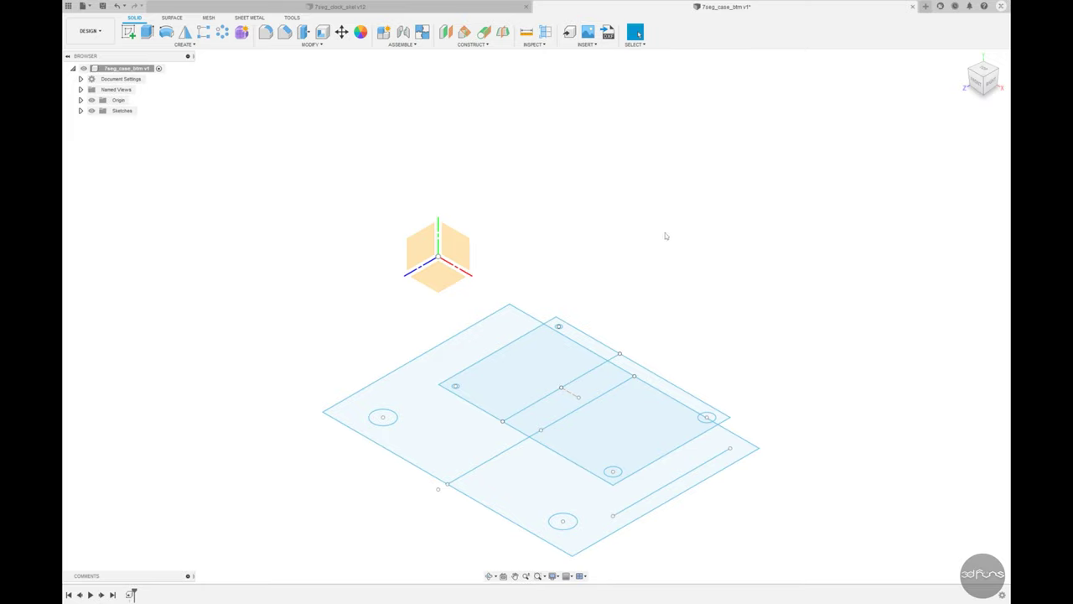
mouse_move(665, 236)
middle_mouse_down("shift")
mouse_move(754, 271)
mouse_move(734, 270)
middle_mouse_up("shift")
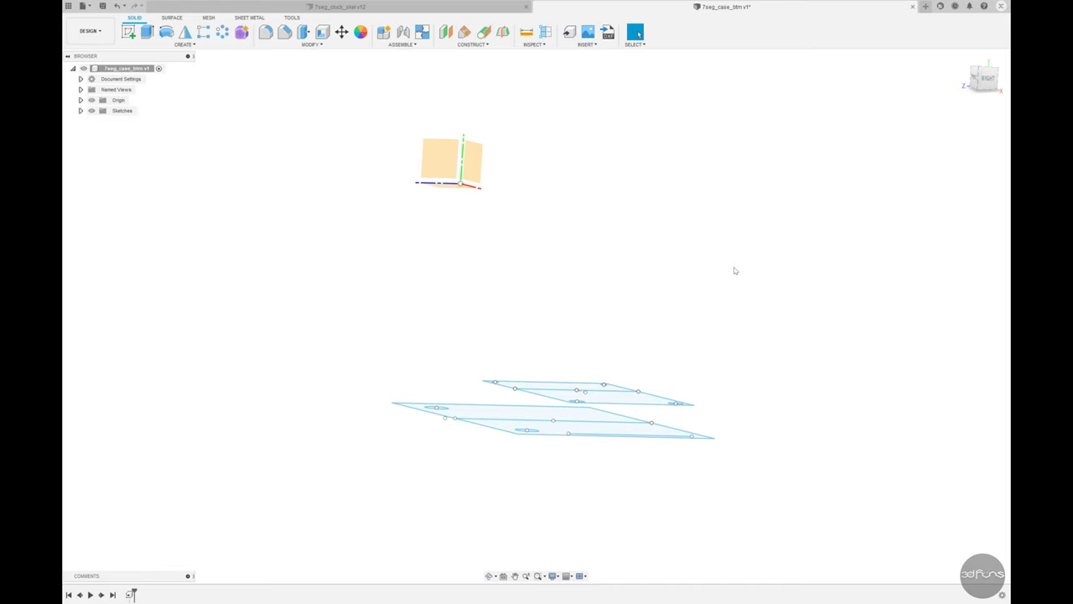
Edit the derived design to add a third, vertical skeleton sketch.
right_click(129, 594)
left_click(146, 495)
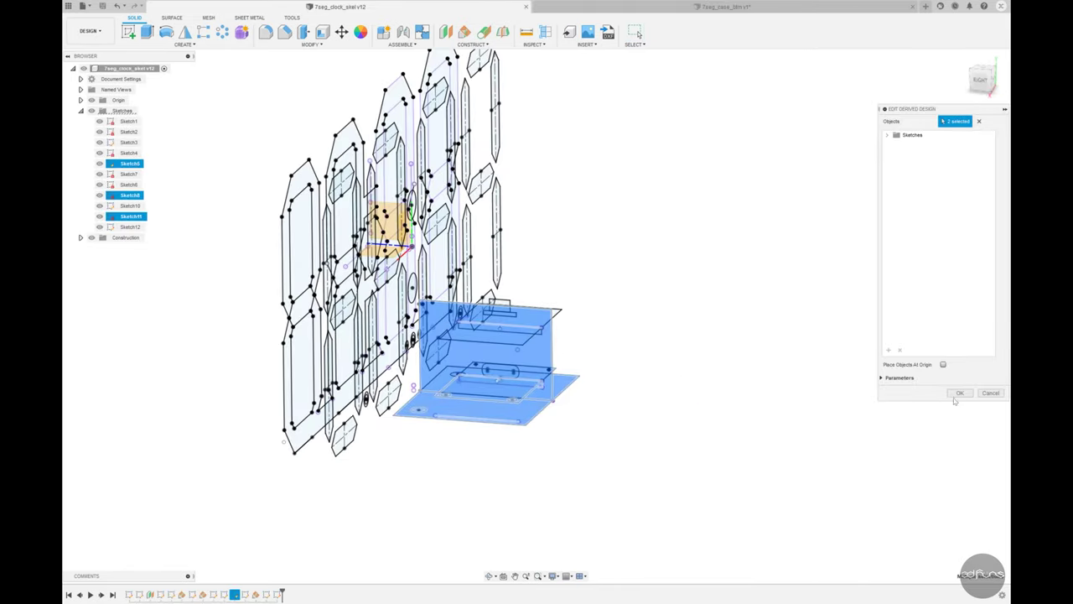
left_click(958, 393)
middle_click_drag(728, 351, 754, 353, "shift")
left_click_drag(754, 354, 743, 349)
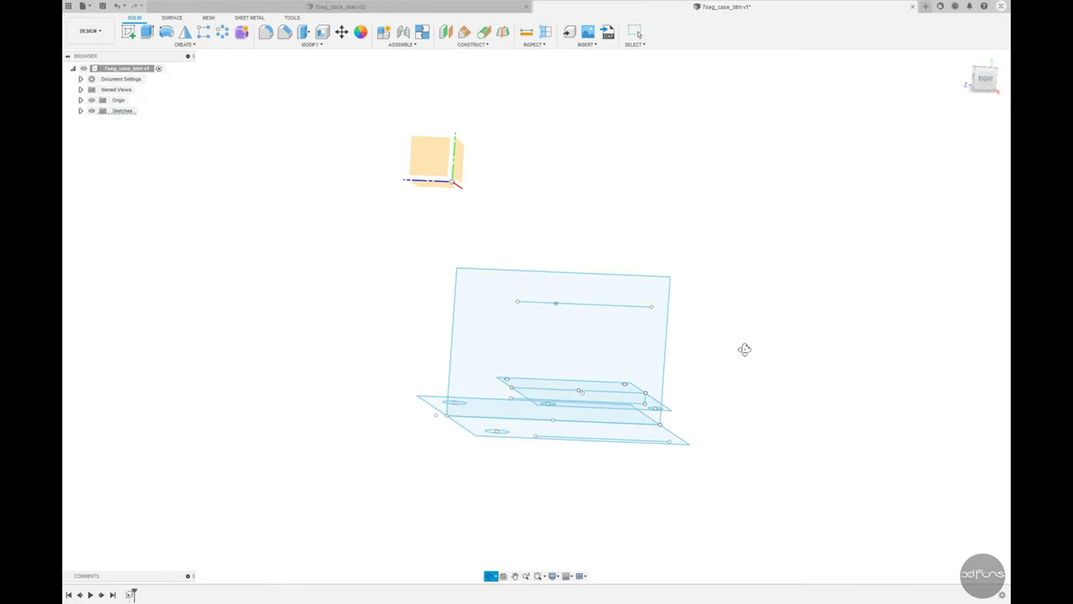
key("Escape")
mouse_move(769, 420)
middle_mouse_down("shift")
mouse_move(750, 408)
mouse_move(752, 419)
mouse_move(729, 369)
middle_mouse_up("shift")
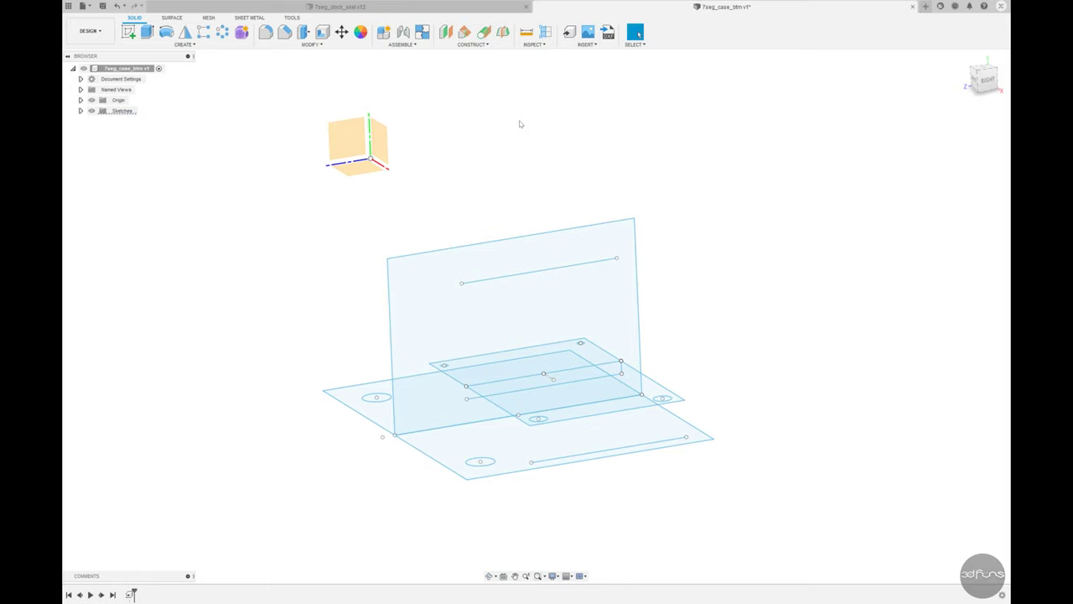
Create a construction plane at an angle through the bottom edge line.
left_click(465, 33)
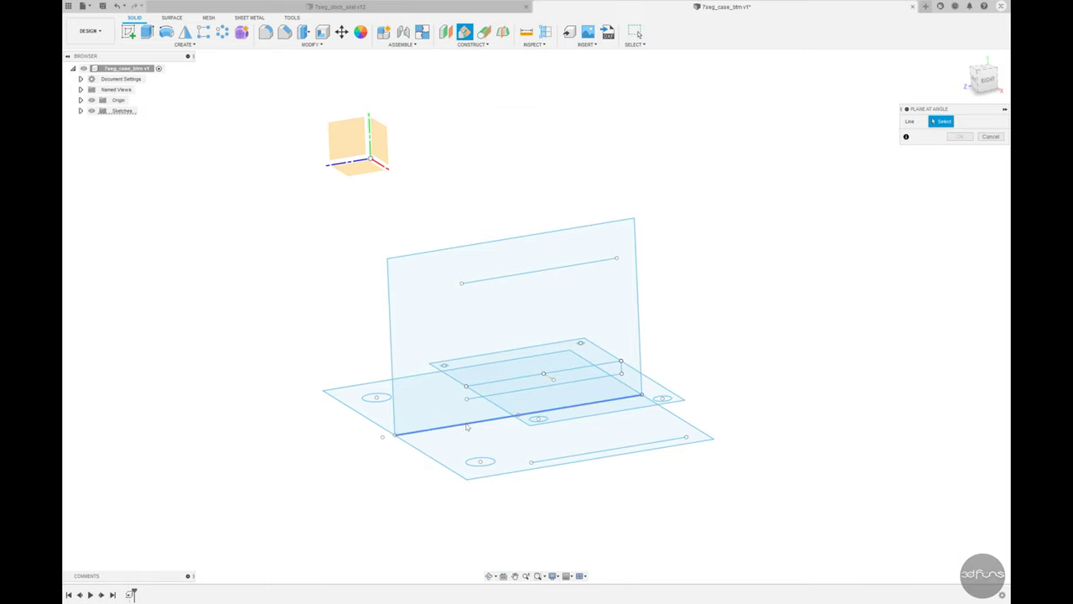
left_click(494, 415)
left_click(960, 150)
Create an offset construction plane from the bottom sketch plane.
left_click(445, 32)
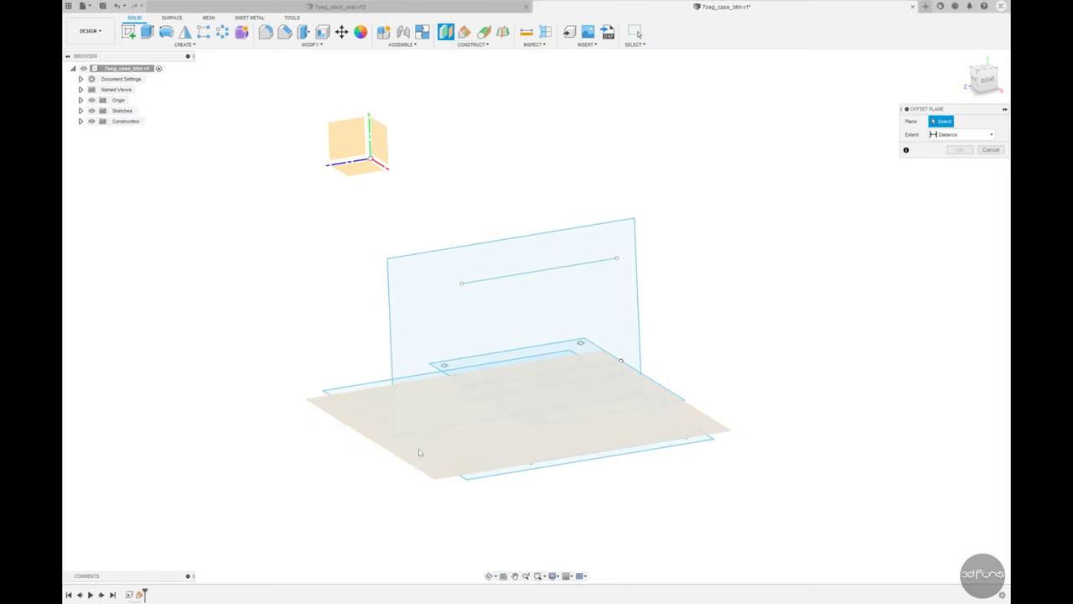
left_click(478, 429)
key("Escape")
middle_click_drag(625, 362, 821, 383, "shift")
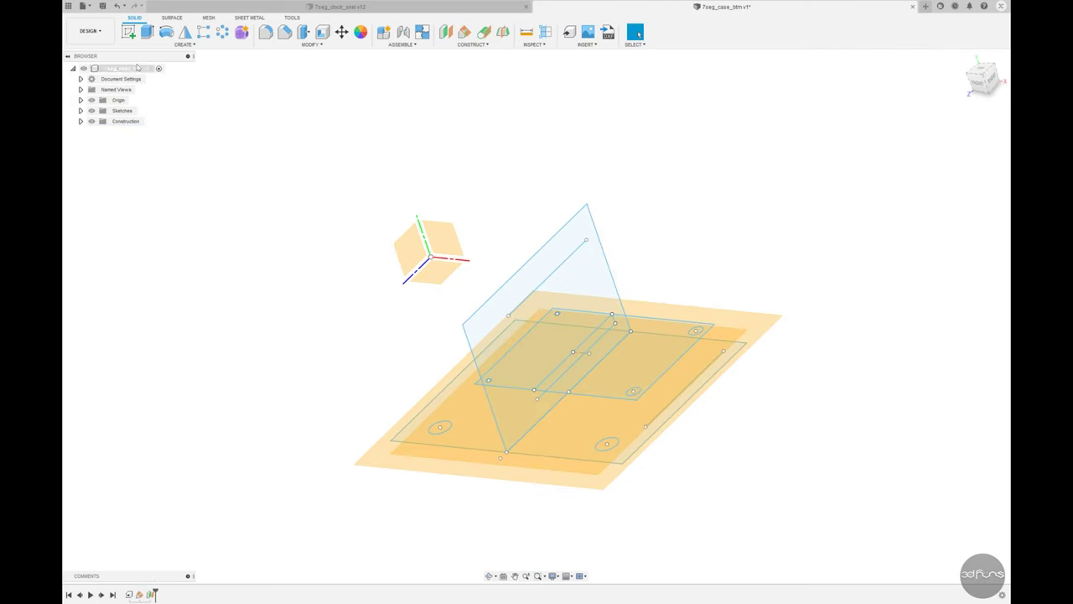
Sketch a rectangle on the offset plane inside the plate outline.
left_click(754, 323)
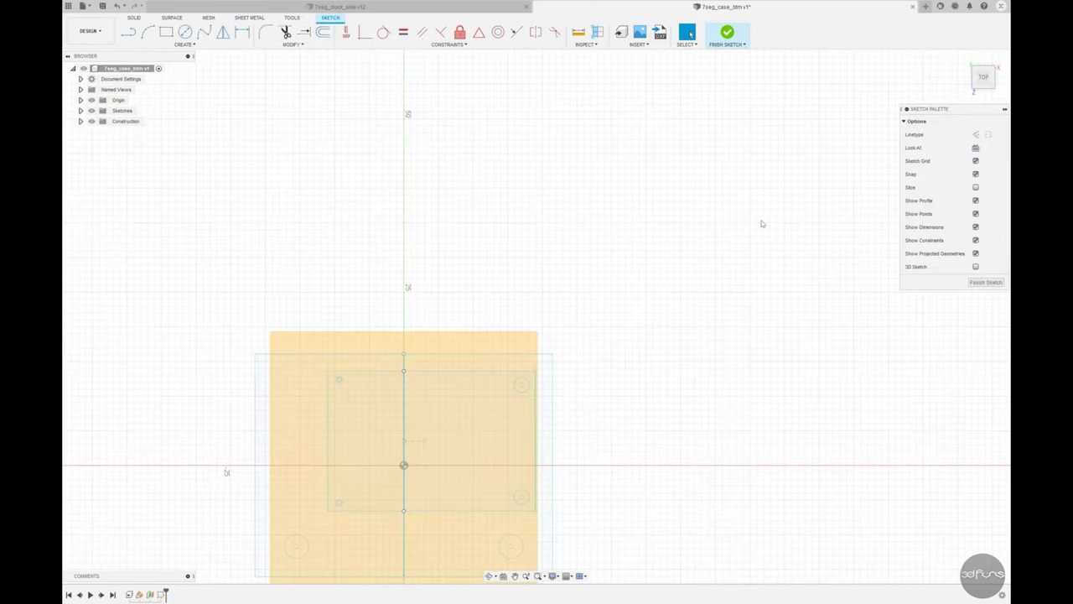
scroll(762, 224, "down", 2)
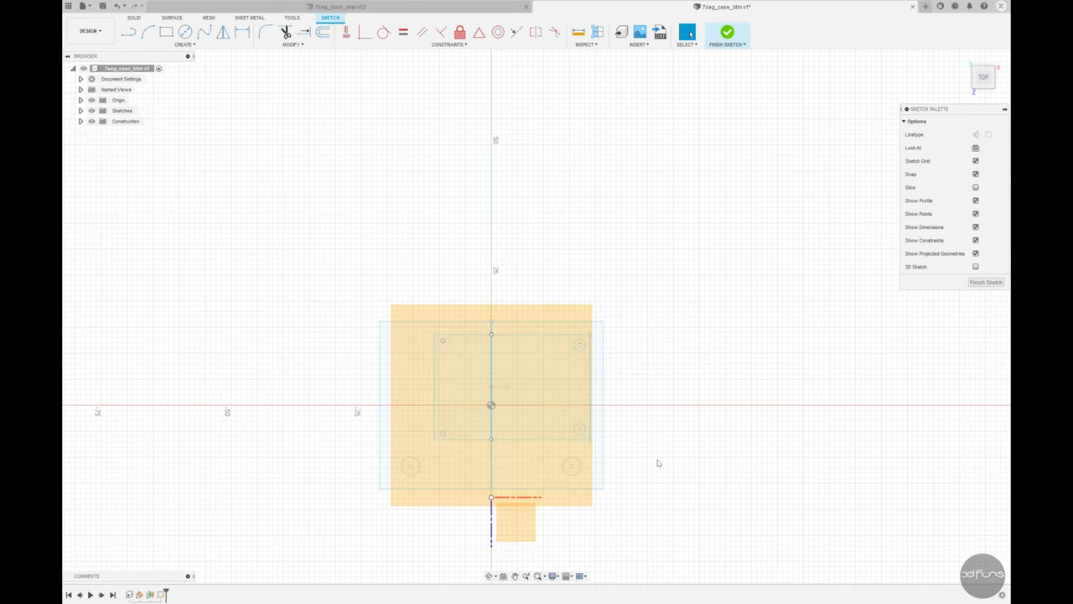
key("r")
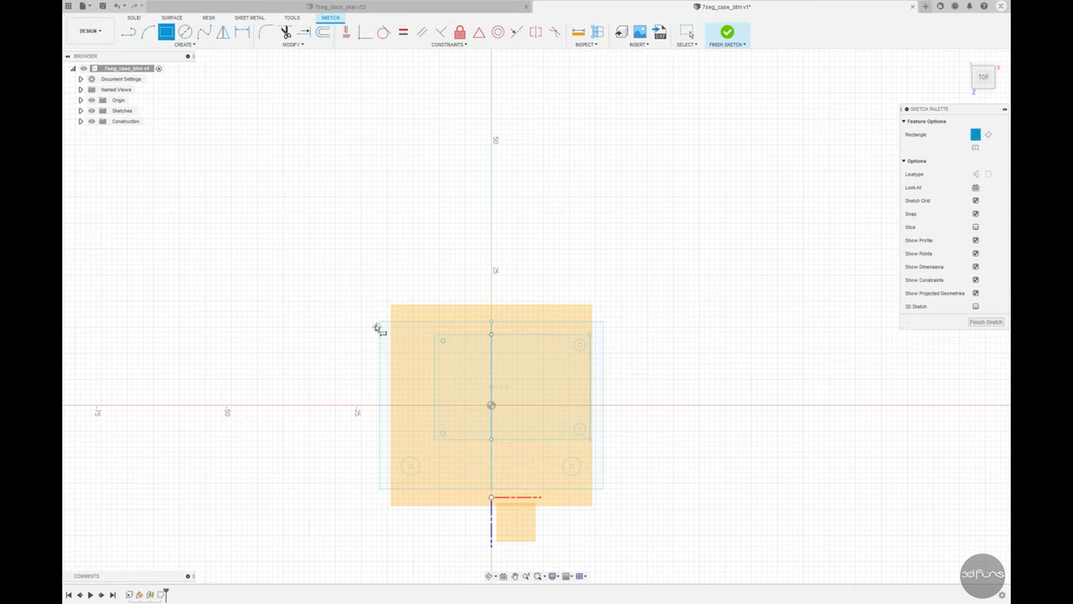
scroll(376, 324, "up", 2)
left_click(392, 335)
left_click(677, 534)
Dimension the rectangle's top gap to 1.00 and left gap to 1.60.
key("d")
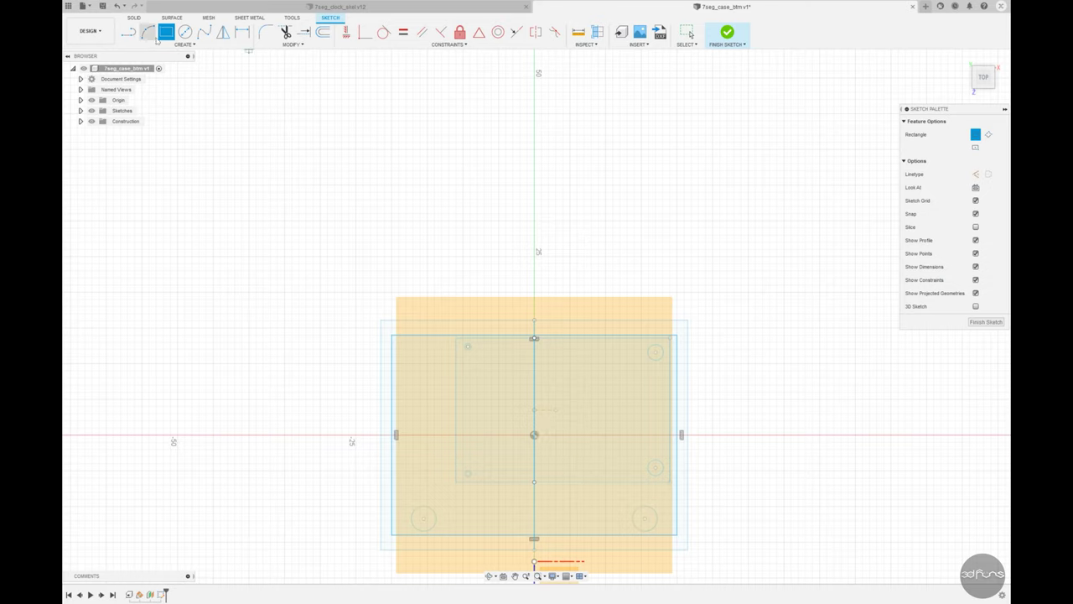
left_click(407, 319)
left_click(392, 333)
left_click(354, 322)
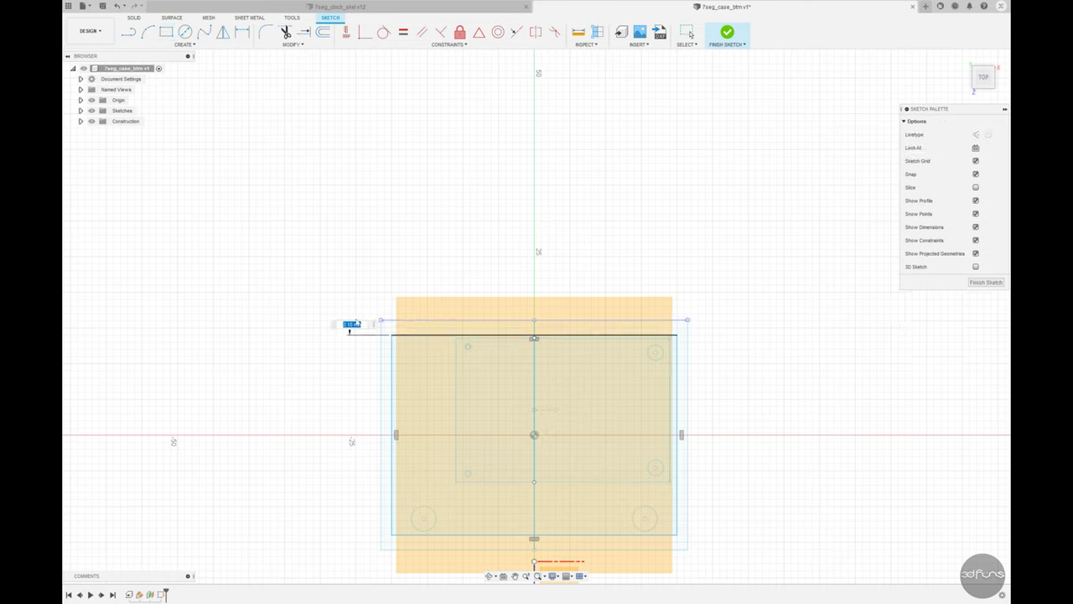
type("1")
key("Return")
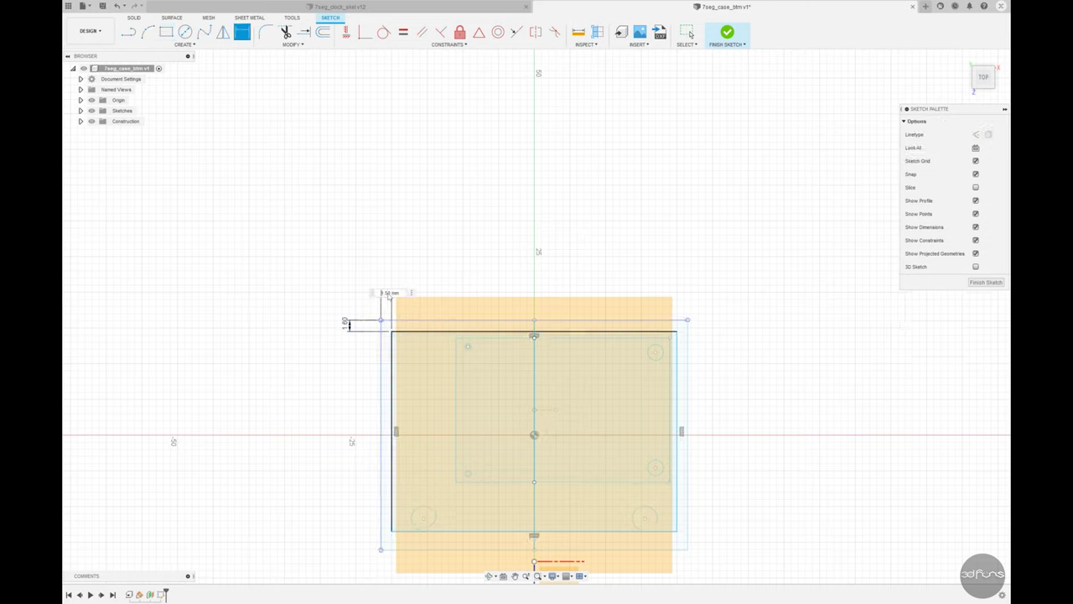
key("Escape")
key("Return")
Dimension the rectangle's right and bottom gaps to 1.60 each.
left_click(677, 352)
left_click(688, 354)
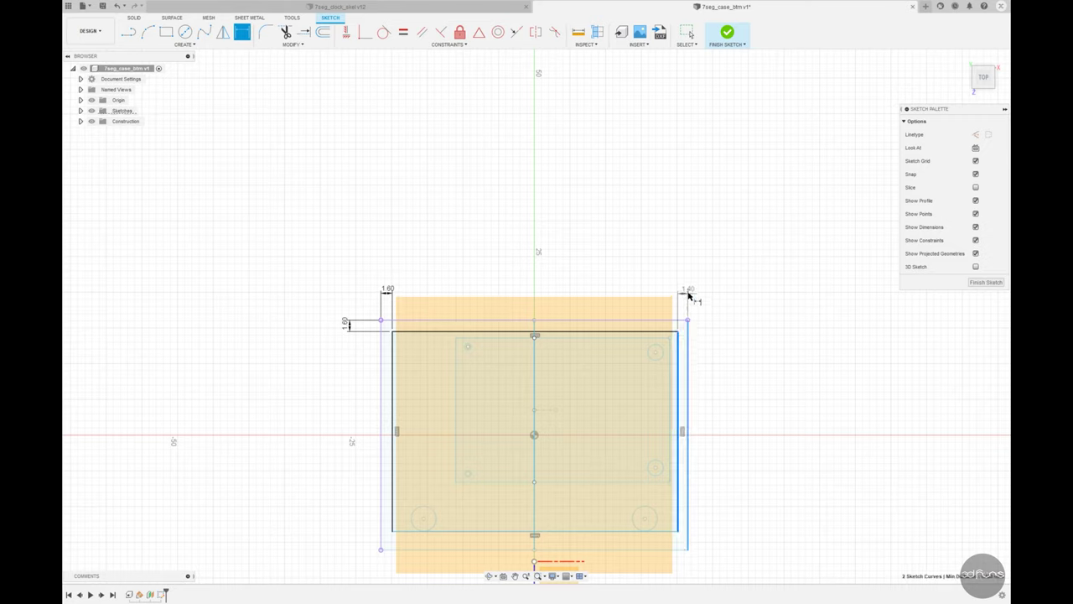
left_click(690, 295)
key("Return")
left_click(678, 549)
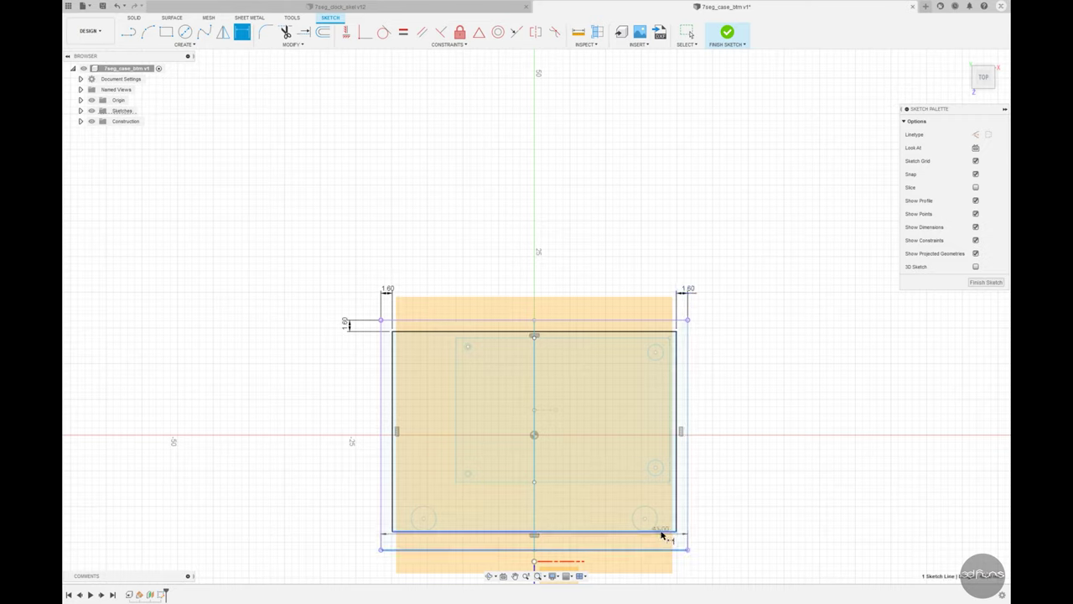
left_click(661, 530)
left_click(715, 542)
key("Return")
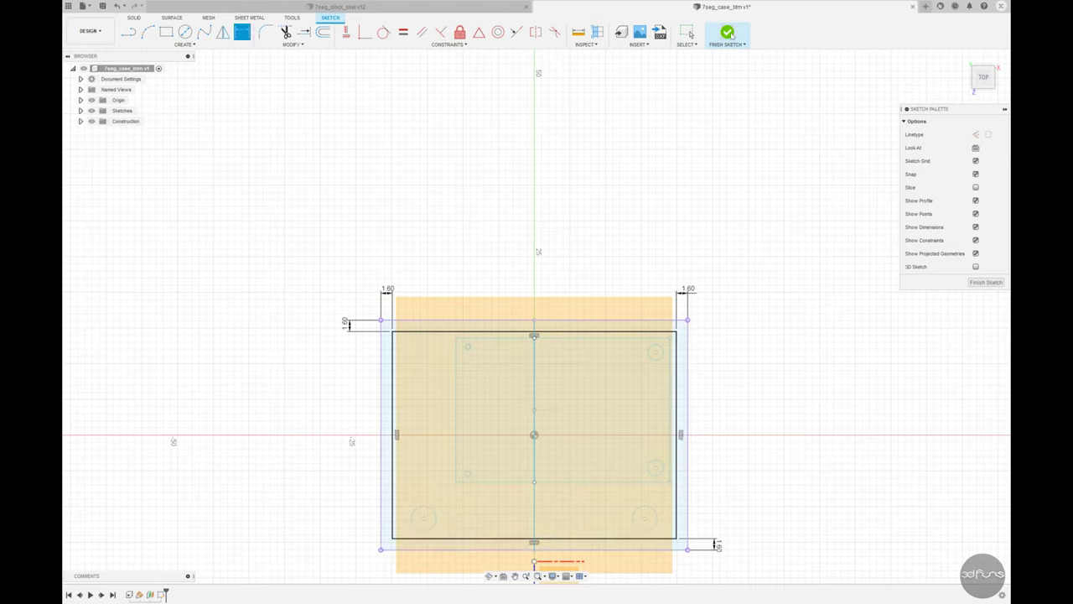
Finish the sketch and extrude the rectangle 3 into a solid plate.
left_click(728, 34)
key("e")
left_click(394, 344)
middle_click_drag(394, 345, 527, 265, "shift")
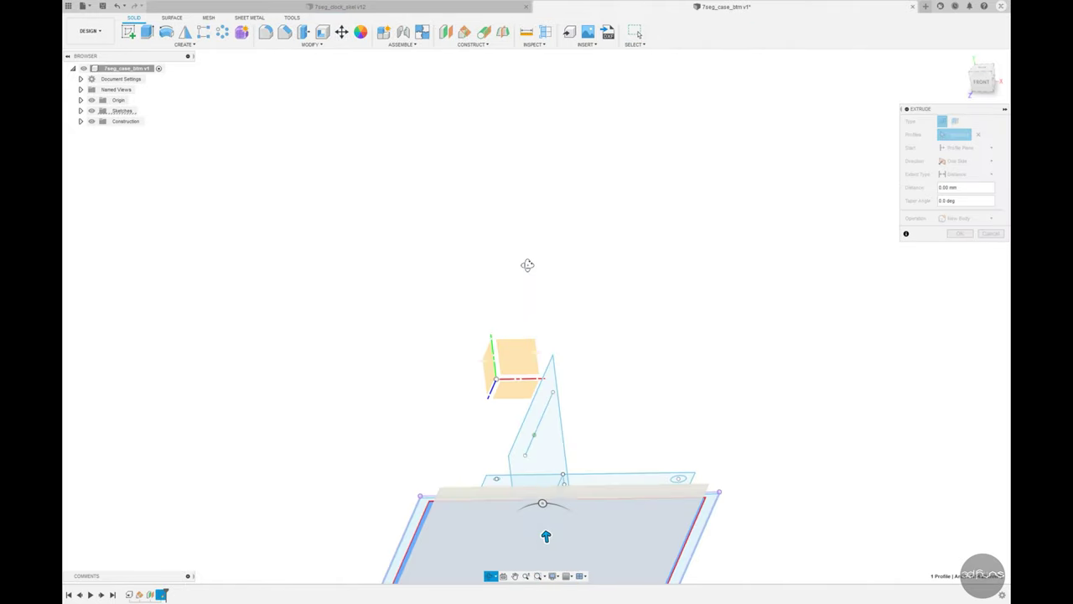
type("3")
key("Return")
scroll(561, 314, "down", 2)
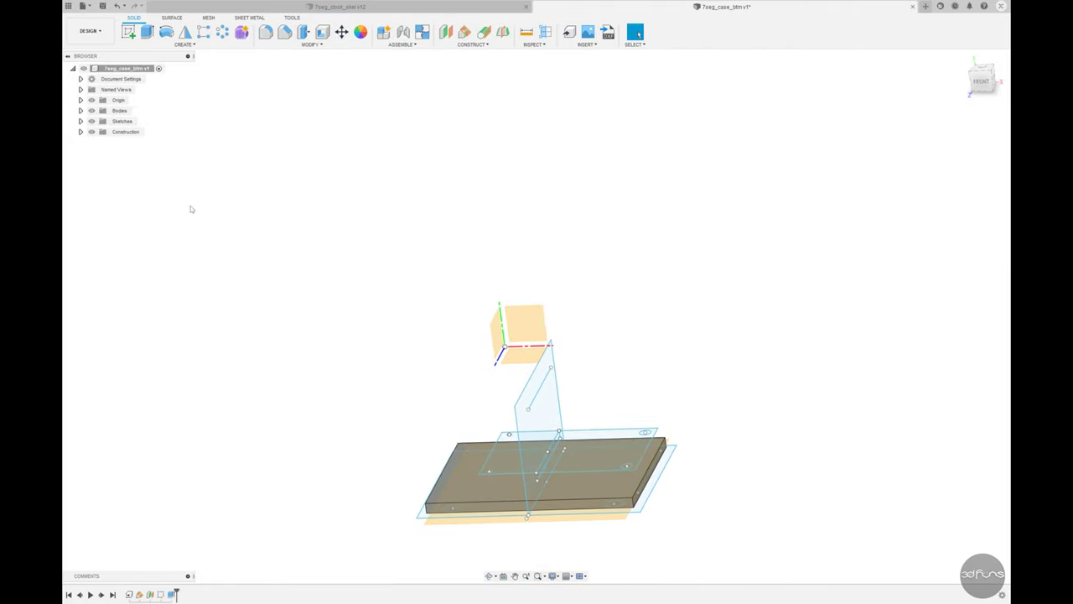
left_click(80, 132)
mouse_move(323, 280)
middle_mouse_down("shift")
mouse_move(786, 474)
mouse_move(778, 458)
middle_mouse_up("shift")
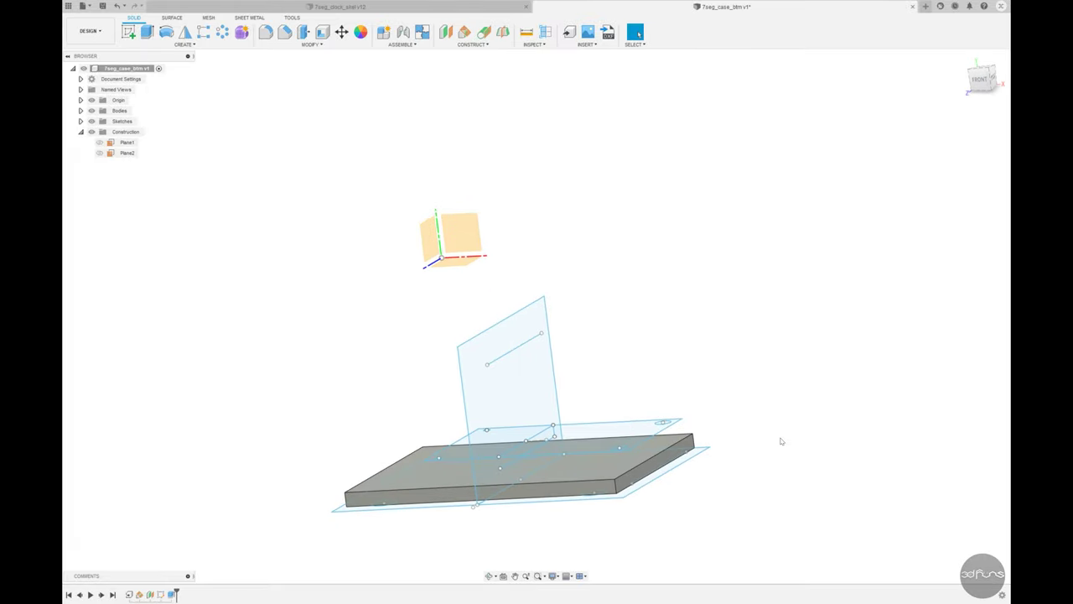
Sketch a rectangle on the plate face along its front edge.
left_click(128, 31)
left_click(520, 457)
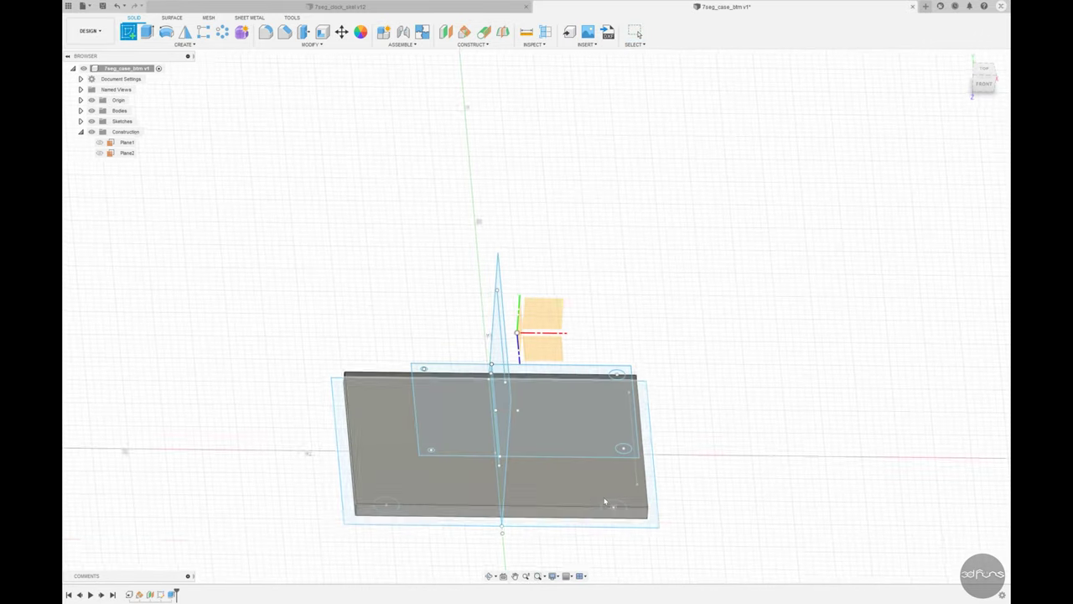
key("r")
scroll(471, 333, "up", 5)
scroll(472, 335, "up", 1)
left_click(356, 341)
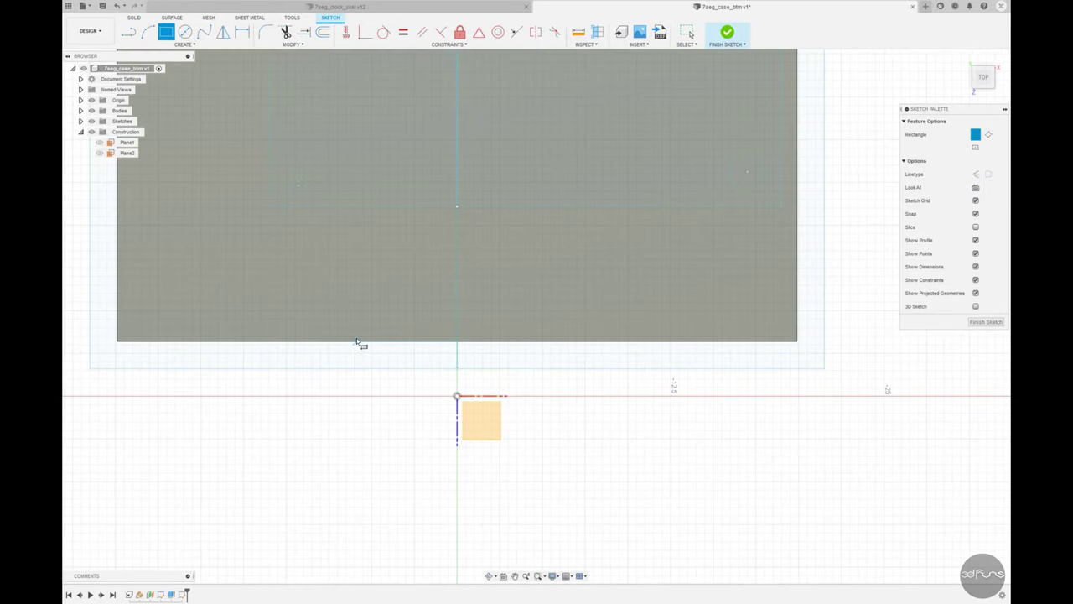
left_click(560, 362)
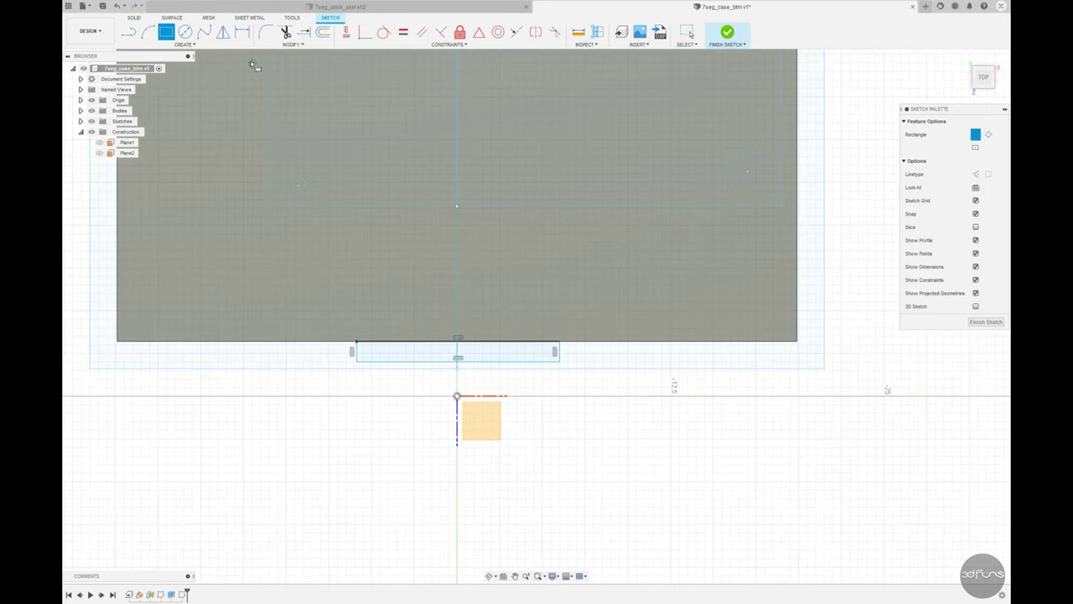
Dimension the rectangle 12.4 wide by 1.3 high.
key("d")
left_click(431, 361)
left_click(420, 308)
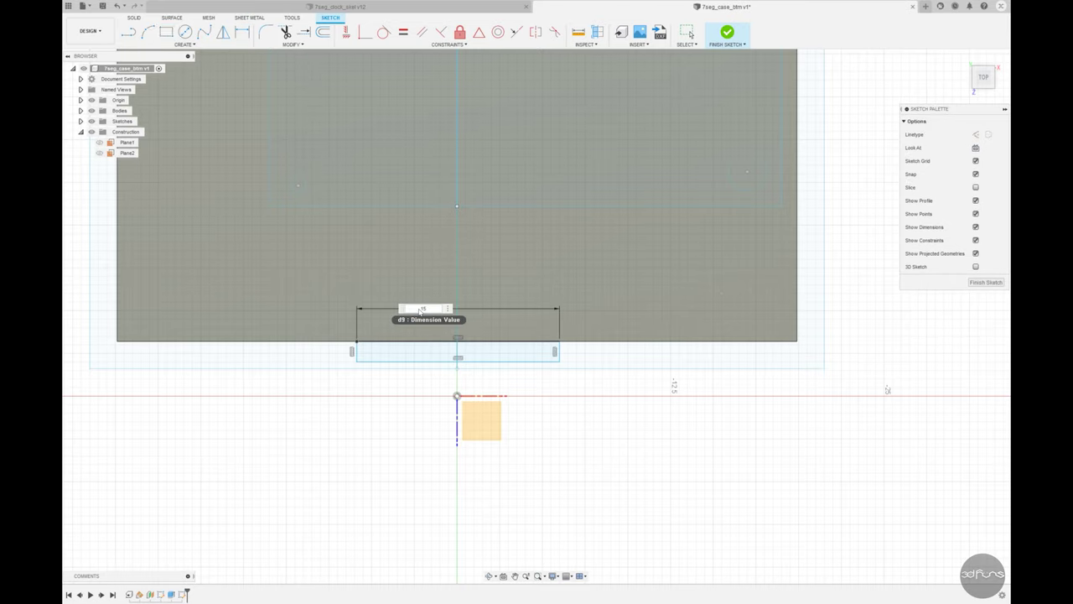
type("12.4")
key("Return")
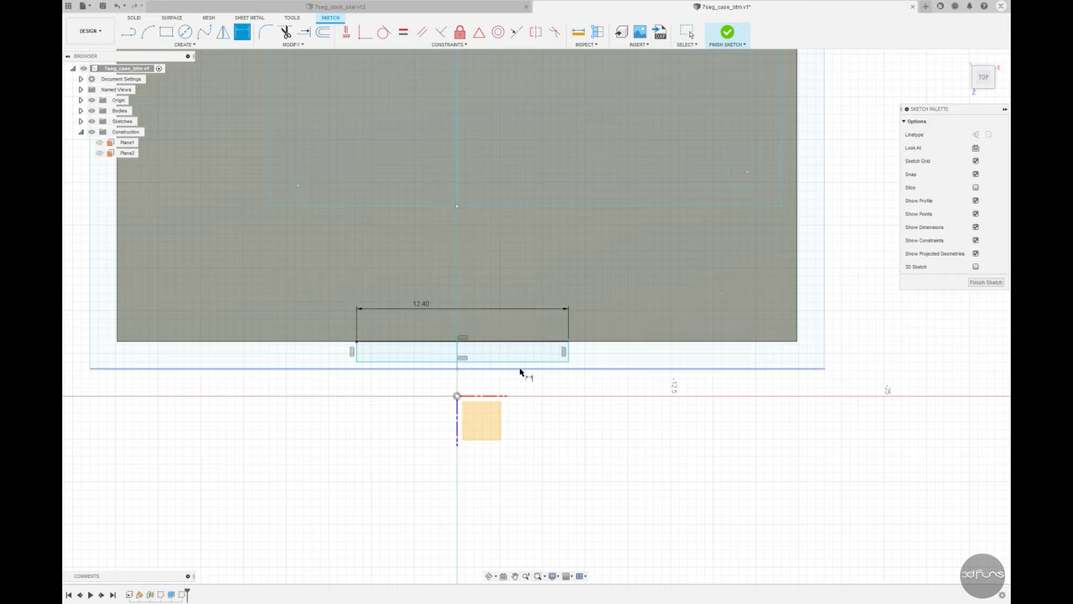
scroll(549, 361, "up", 1)
left_click(579, 344)
left_click(596, 348)
type("1.3")
key("Return")
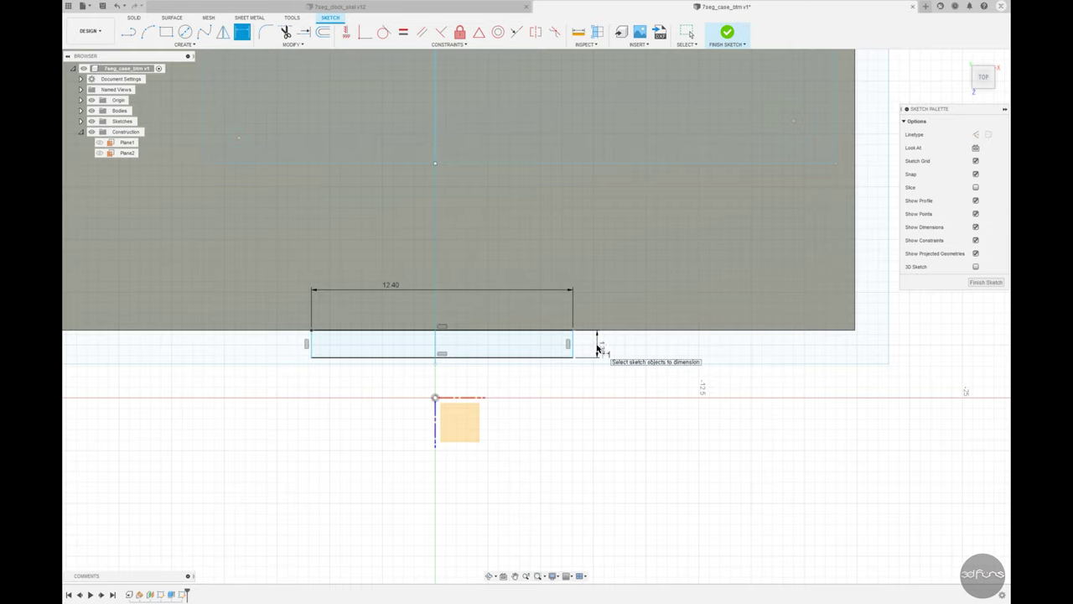
Make the rectangle's bottom corners symmetric about the vertical axis.
left_click(535, 31)
left_click(311, 356)
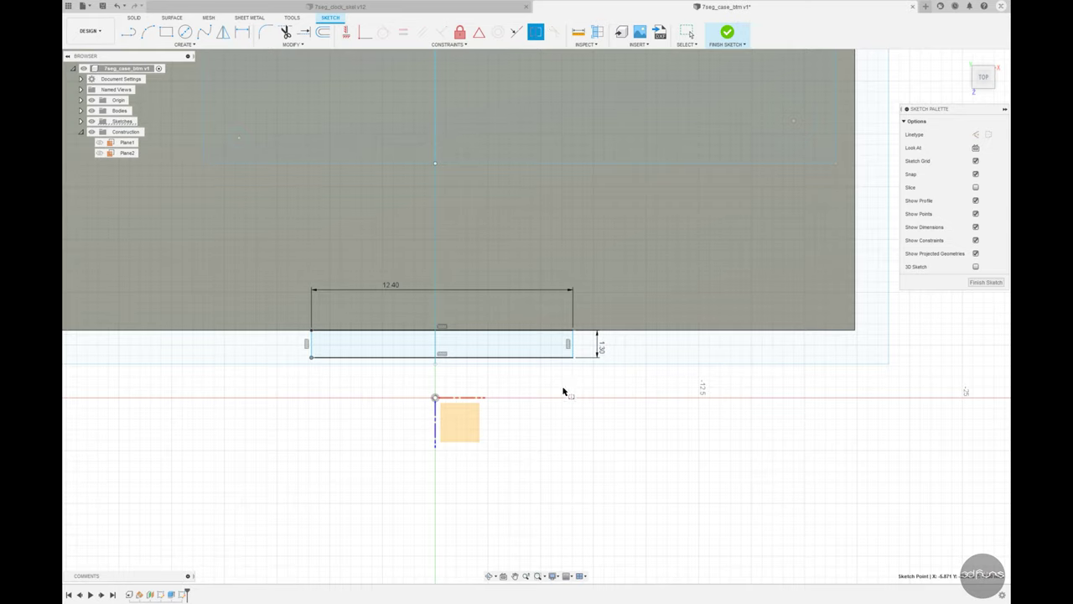
left_click(573, 356)
left_click(447, 413)
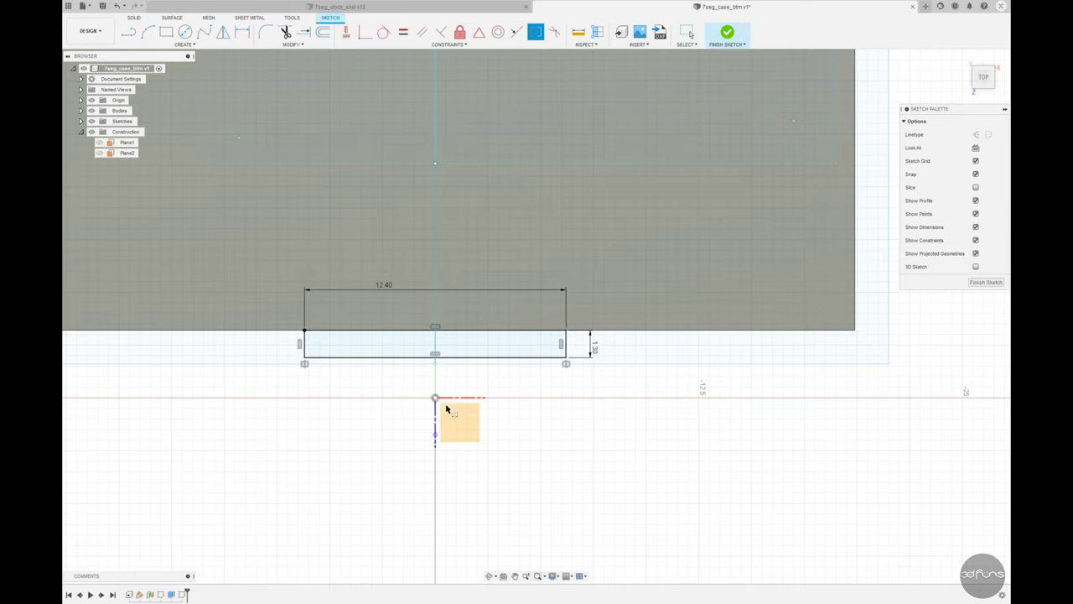
Finish the sketch and extrude the tab To Object, joined to the plate.
left_click(732, 34)
key("e")
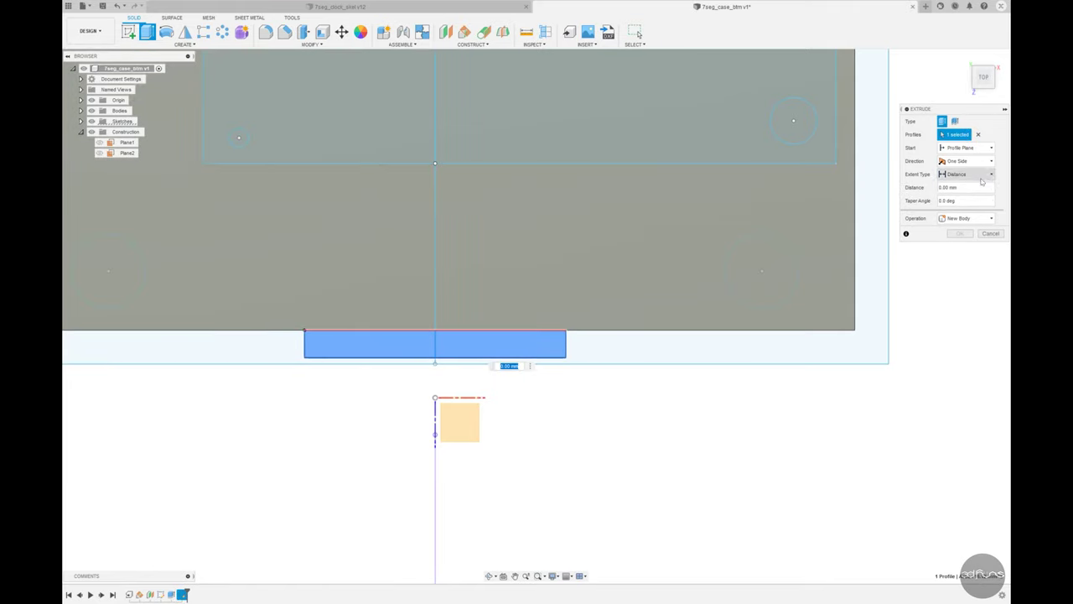
left_click(990, 174)
left_click(955, 201)
middle_click_drag(754, 252, 523, 383, "shift")
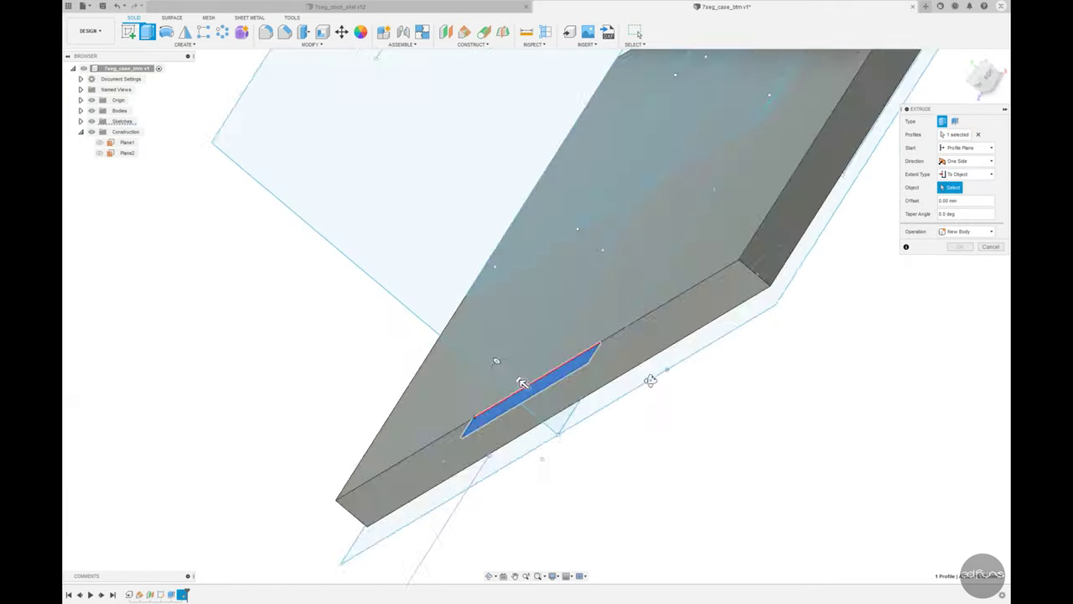
middle_click_drag(650, 380, 705, 323, "shift")
middle_click_drag(560, 455, 445, 556)
scroll(444, 556, "up", 2)
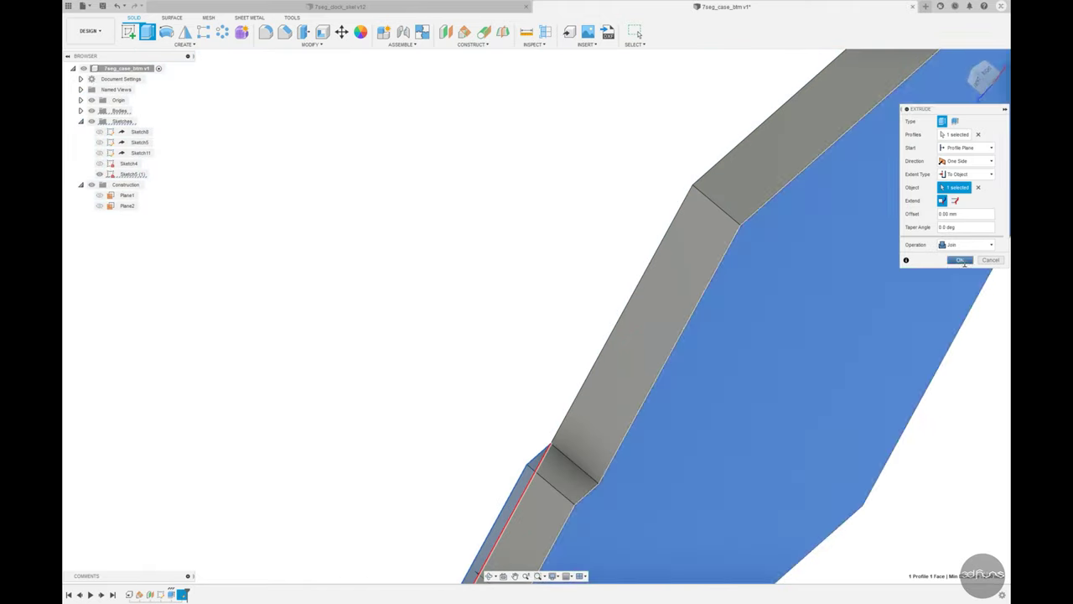
key("Escape")
mouse_move(479, 575)
middle_mouse_down("shift")
mouse_move(489, 328)
mouse_move(517, 484)
mouse_move(538, 500)
middle_mouse_up("shift")
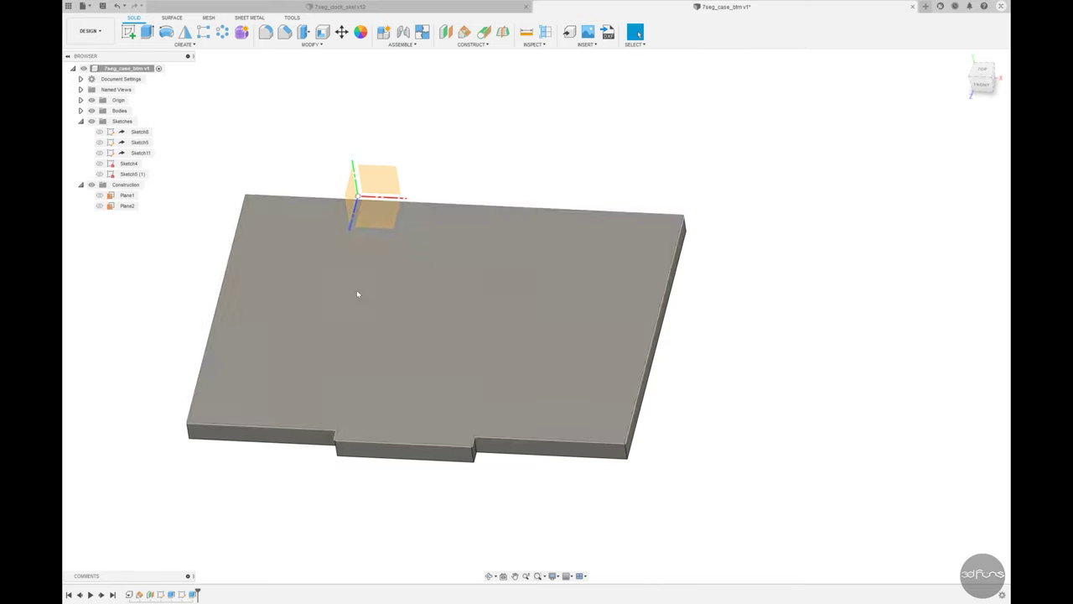
Show Sketch5 and start a new sketch on the plate's top face.
left_click(99, 143)
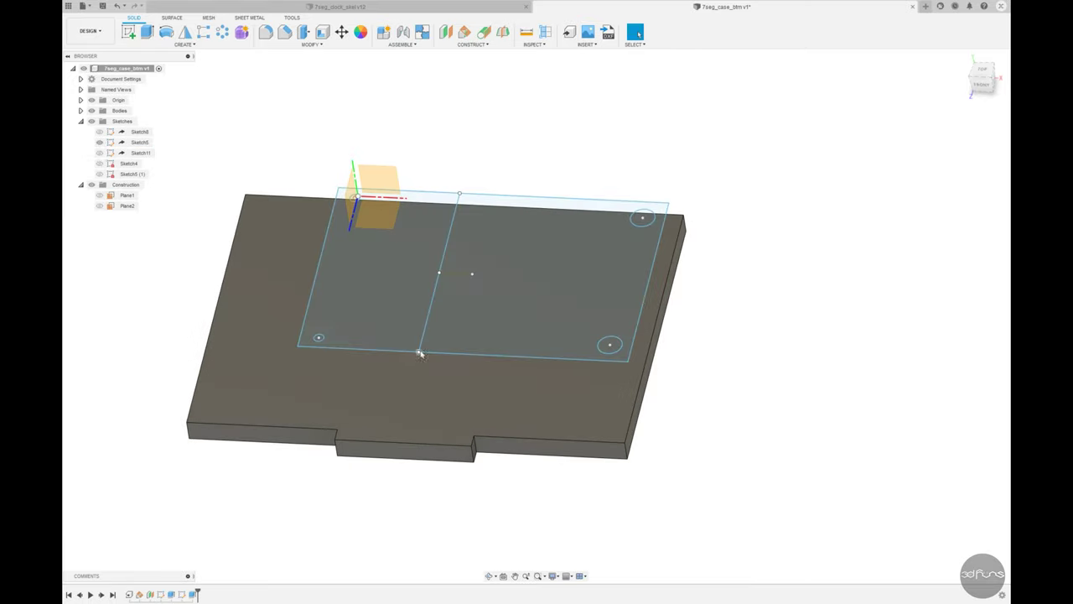
middle_click_drag(422, 355, 428, 356, "shift")
double_click(428, 356)
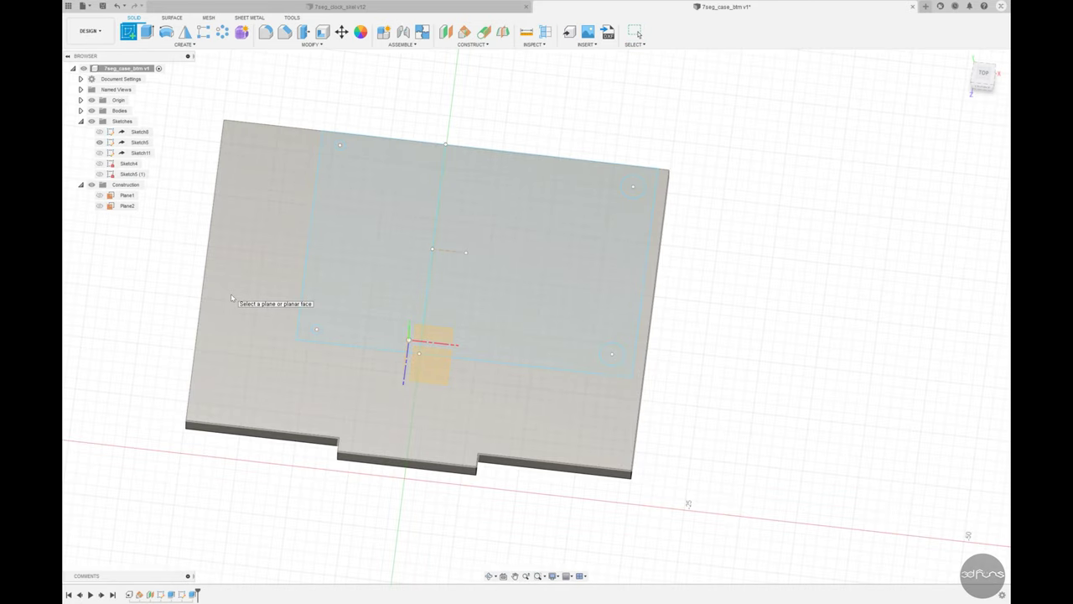
scroll(755, 386, "up", 2)
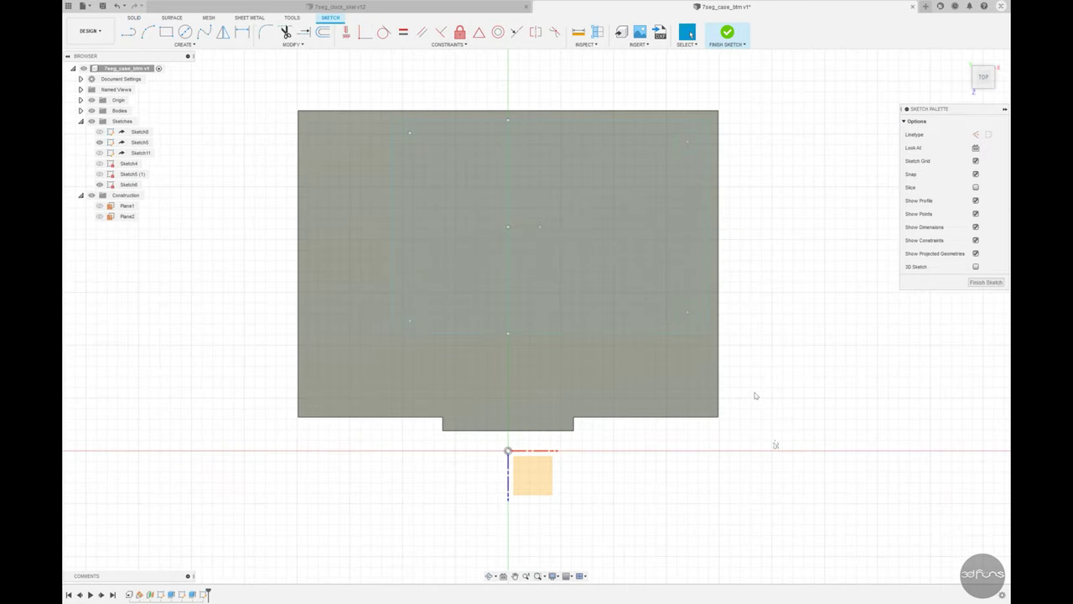
scroll(712, 335, "up", 2)
scroll(744, 357, "up", 2)
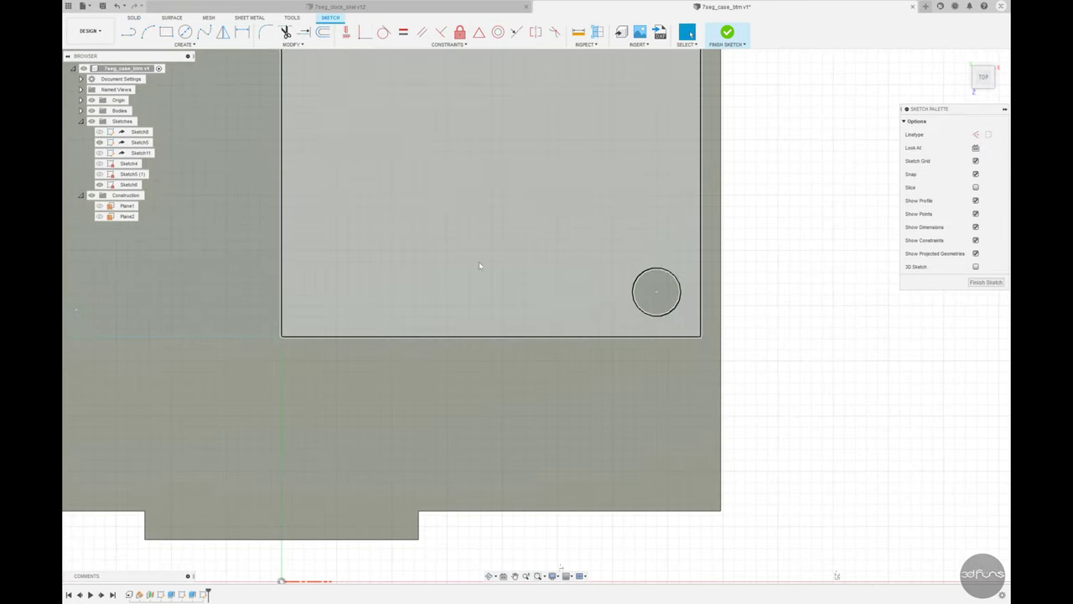
scroll(479, 262, "down", 2)
Draw a long thin rectangle, then bring up the save prompt for new design 7seg_button.
key("r")
scroll(134, 285, "up", 2)
left_click(119, 286)
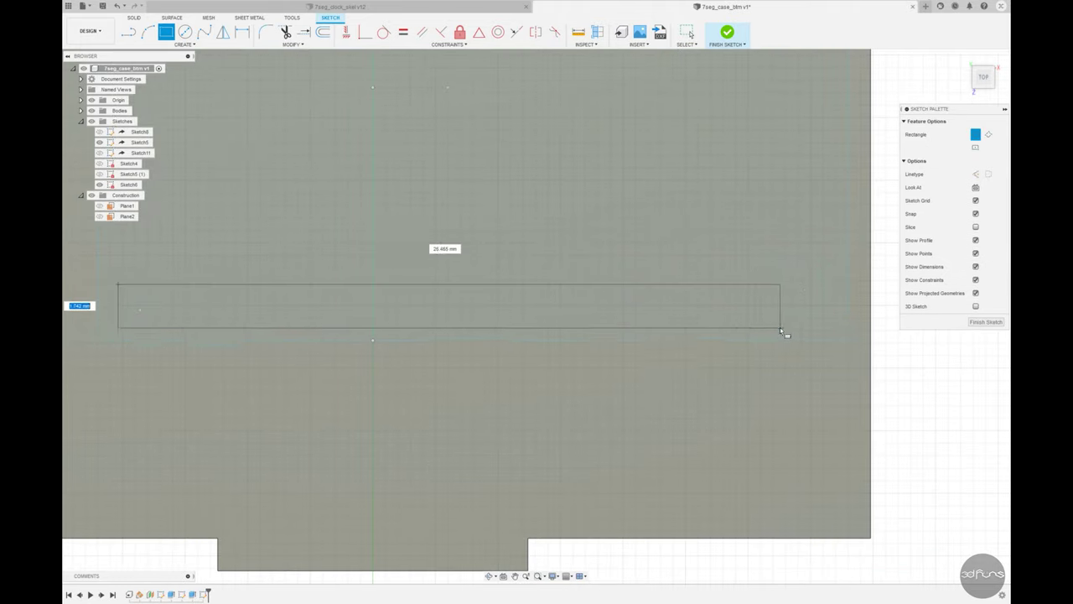
left_click(744, 322)
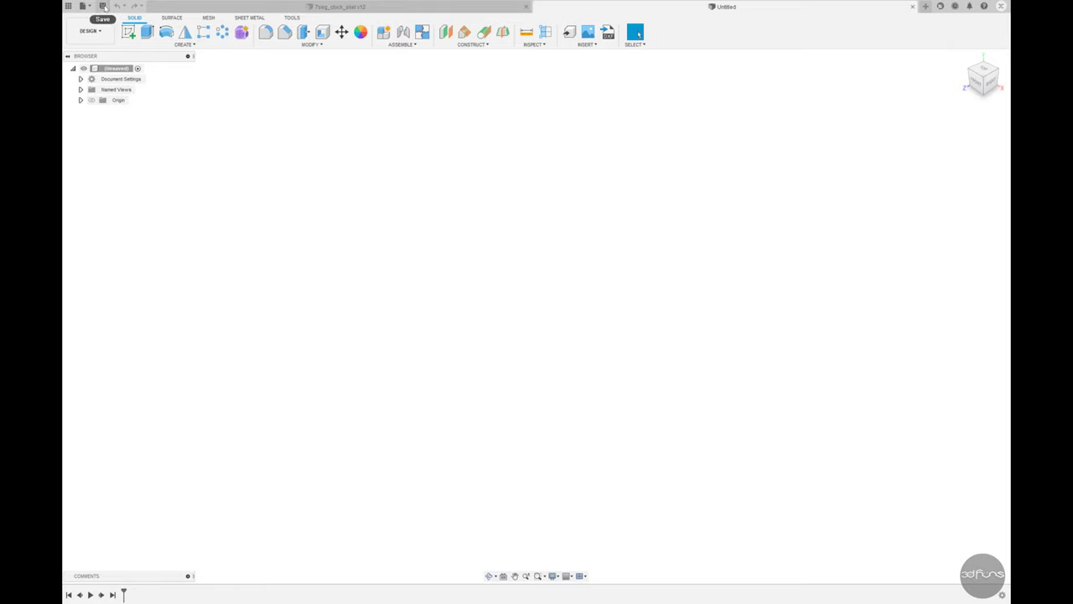
left_click(103, 6)
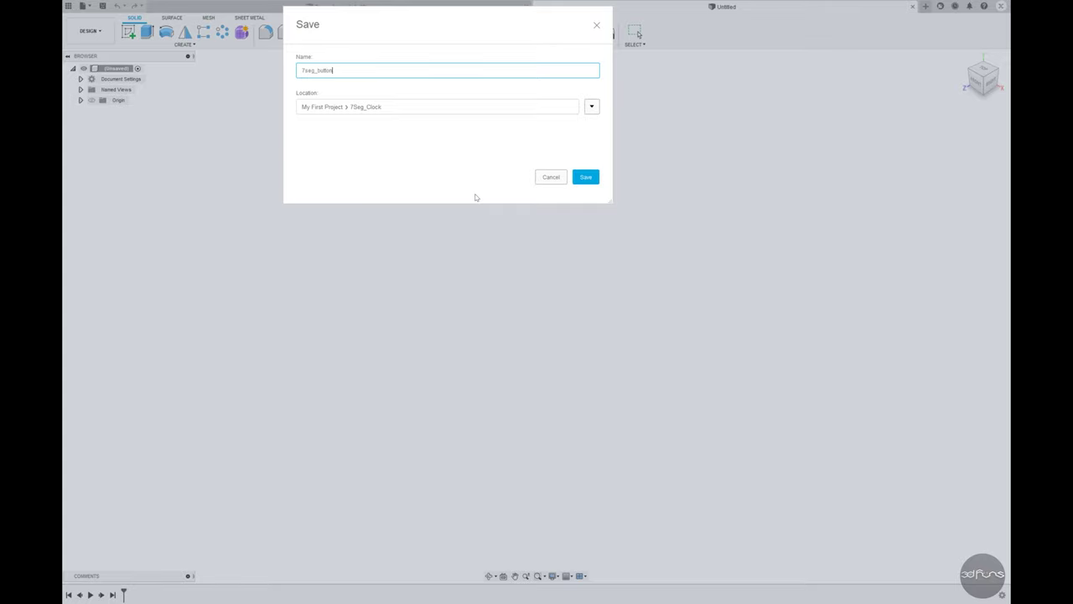
Save the design as 7seg_button and pick 7seg_clock_skel as the derive source.
left_click(586, 176)
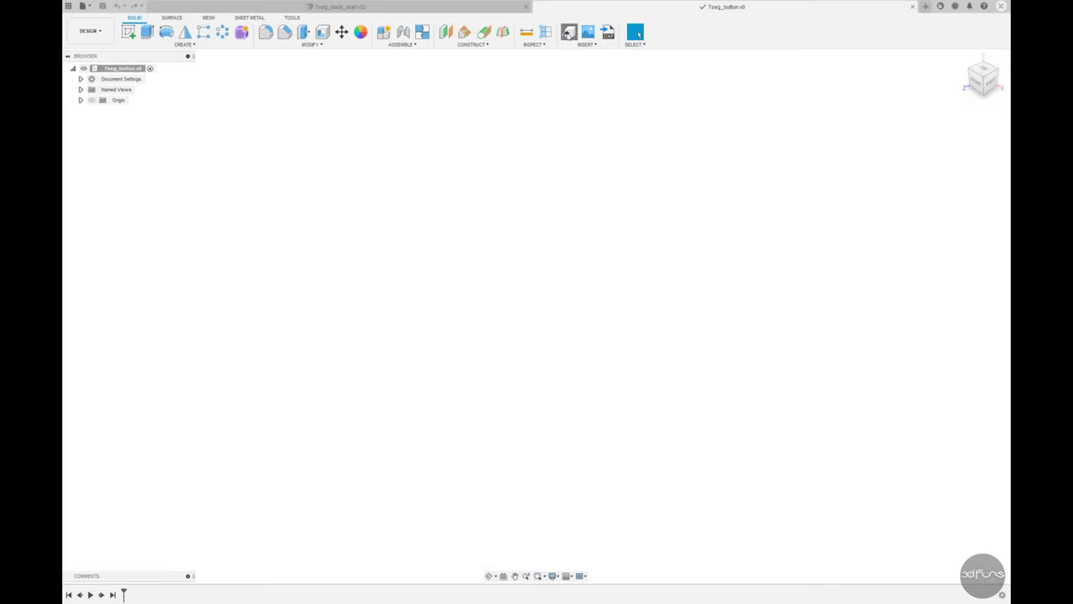
left_click(570, 35)
left_click(462, 331)
left_click(584, 377)
Derive the button-profile sketch from the skeleton and show the origin planes.
middle_click_drag(637, 299, 547, 338, "shift")
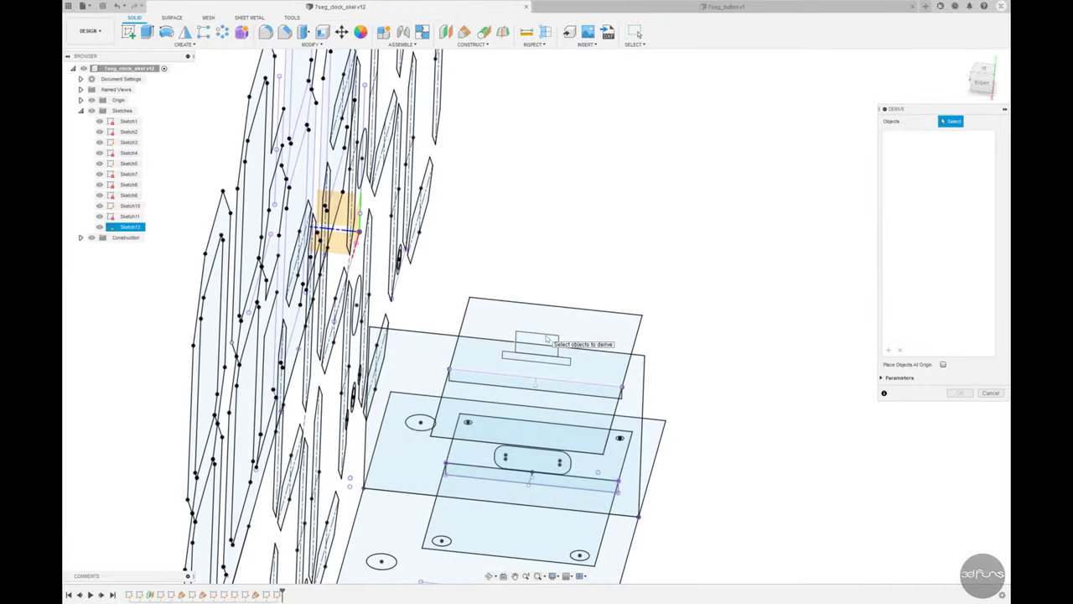
left_click(547, 338)
left_click(960, 392)
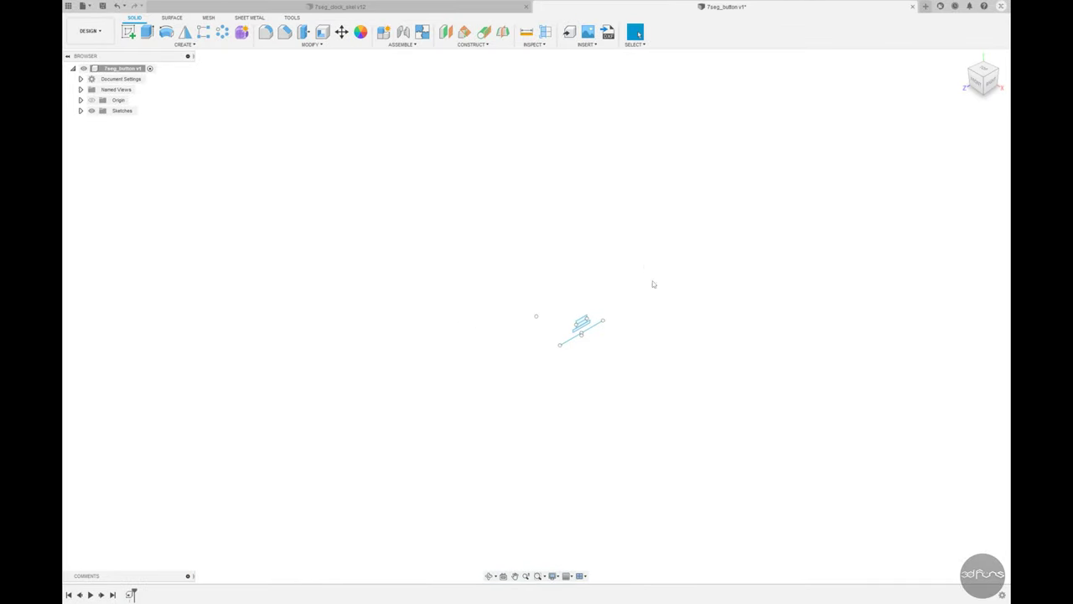
left_click(92, 100)
mouse_move(579, 163)
middle_mouse_down("shift")
mouse_move(520, 195)
mouse_move(473, 143)
middle_mouse_up("shift")
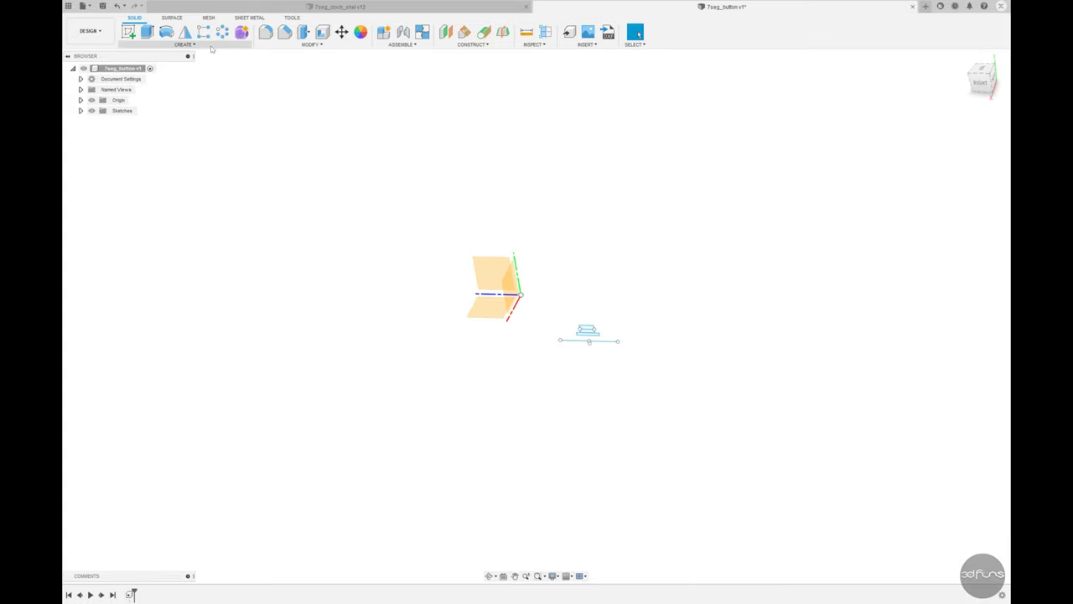
Create an offset plane from an origin plane and start a sketch on it.
mouse_move(594, 257)
middle_mouse_down("shift")
mouse_move(602, 328)
mouse_move(604, 291)
mouse_move(657, 228)
mouse_move(637, 265)
mouse_move(628, 263)
mouse_move(637, 268)
middle_mouse_up("shift")
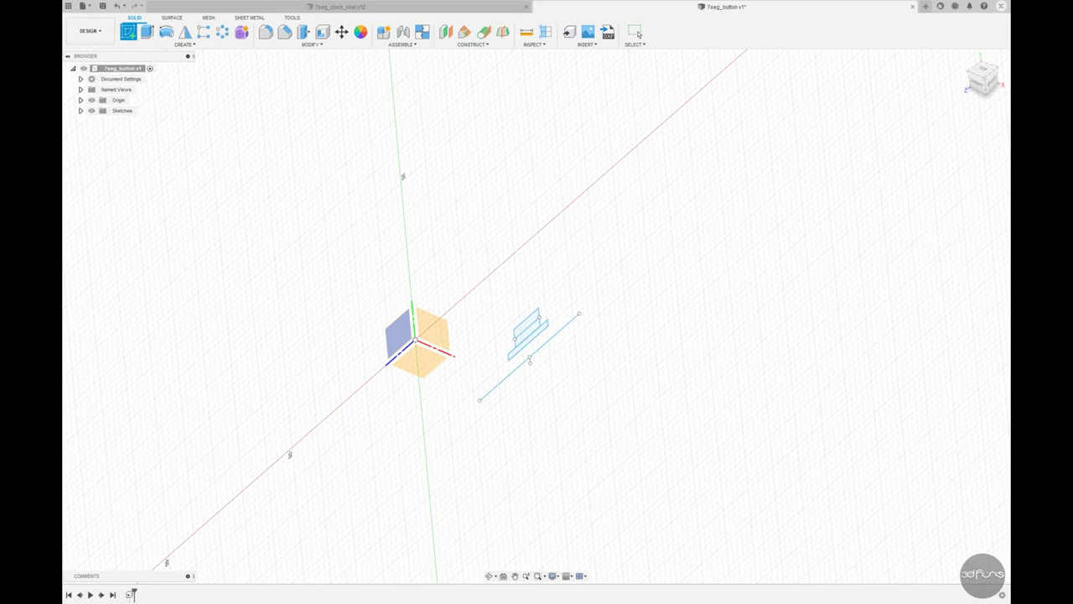
key("Escape")
left_click(445, 31)
mouse_move(469, 352)
middle_mouse_down("shift")
mouse_move(483, 376)
mouse_move(469, 350)
mouse_move(402, 301)
middle_mouse_up("shift")
left_click(398, 298)
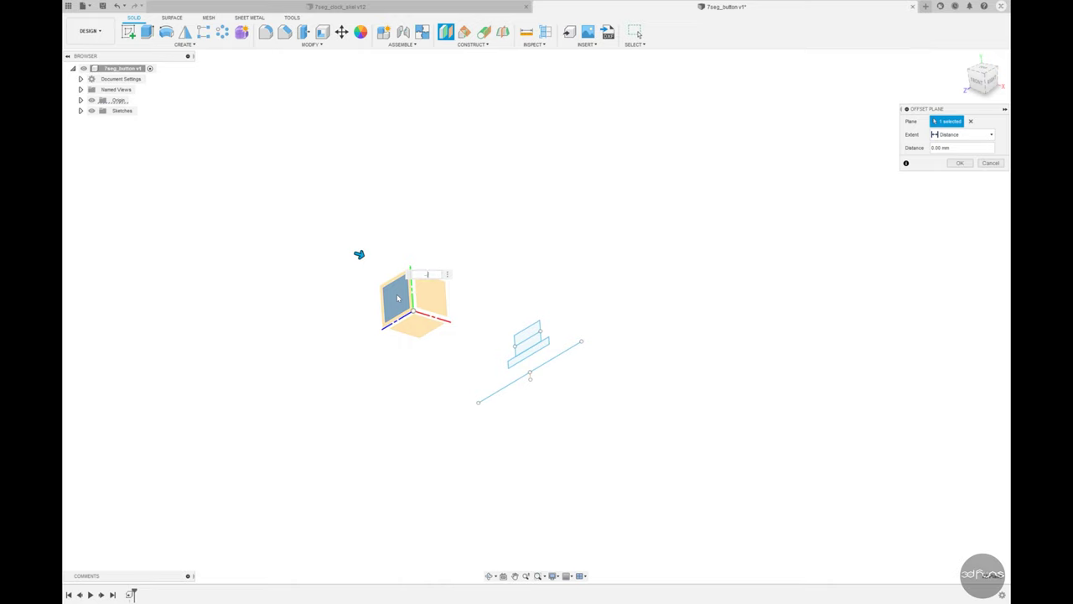
type("-7")
key("Return")
left_click(128, 31)
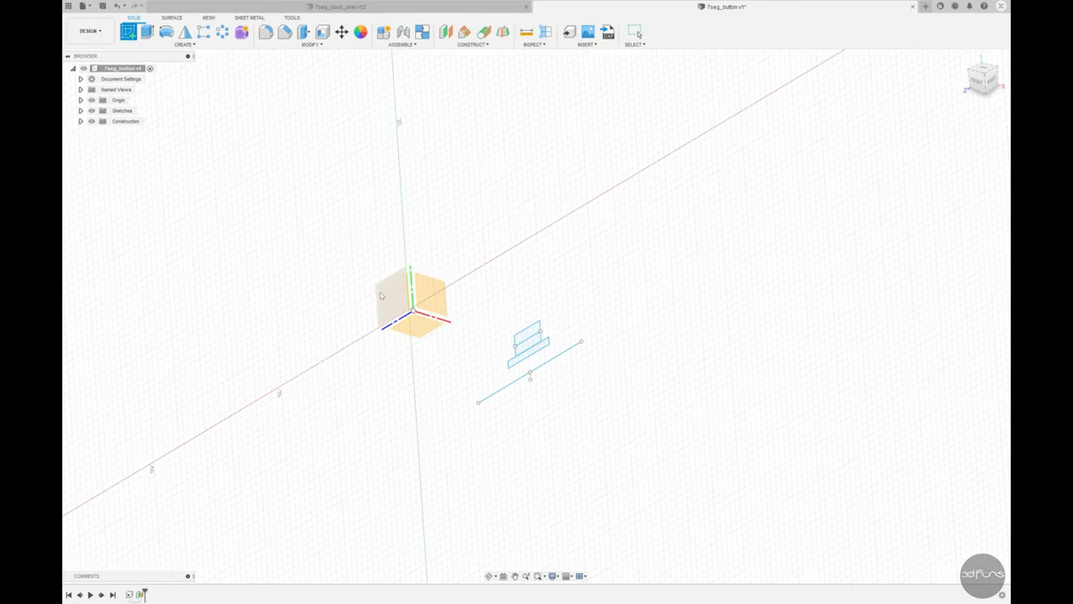
left_click(380, 294)
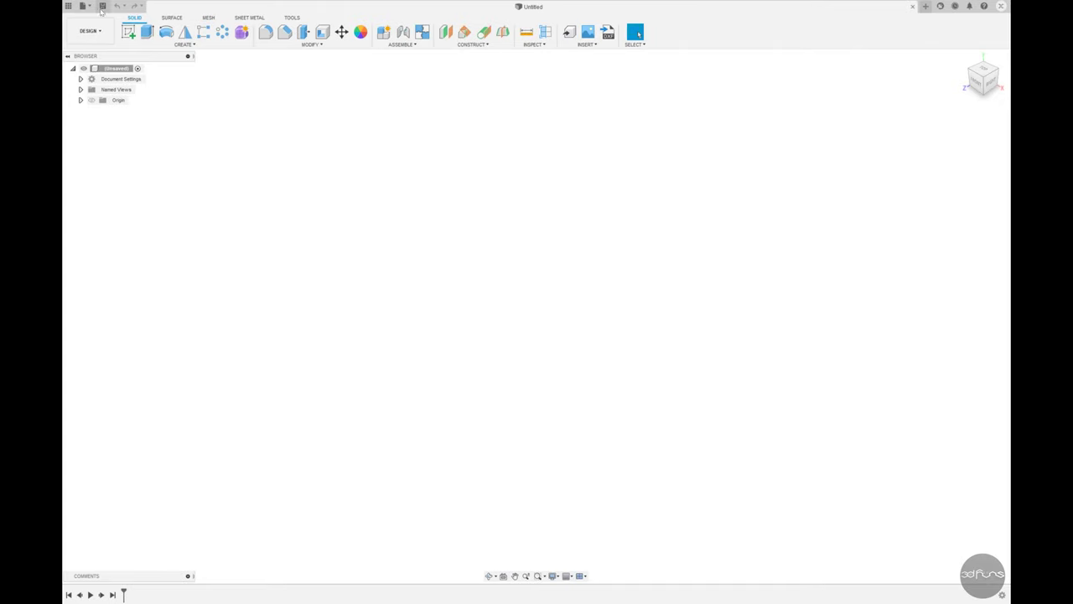
Bring up the save prompt for a new design to be named 7seg_assy_pcb_7seg.
left_click(102, 7)
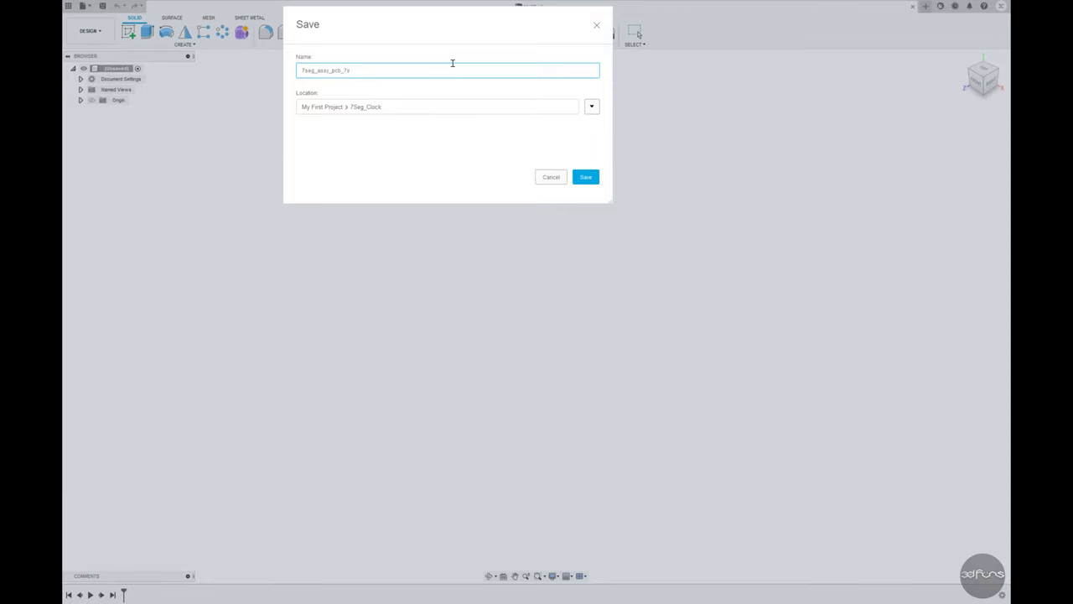
Save the design as 7seg_assy_pcb_7seg and insert the 7seg_pcb board at its default placement.
left_click(585, 179)
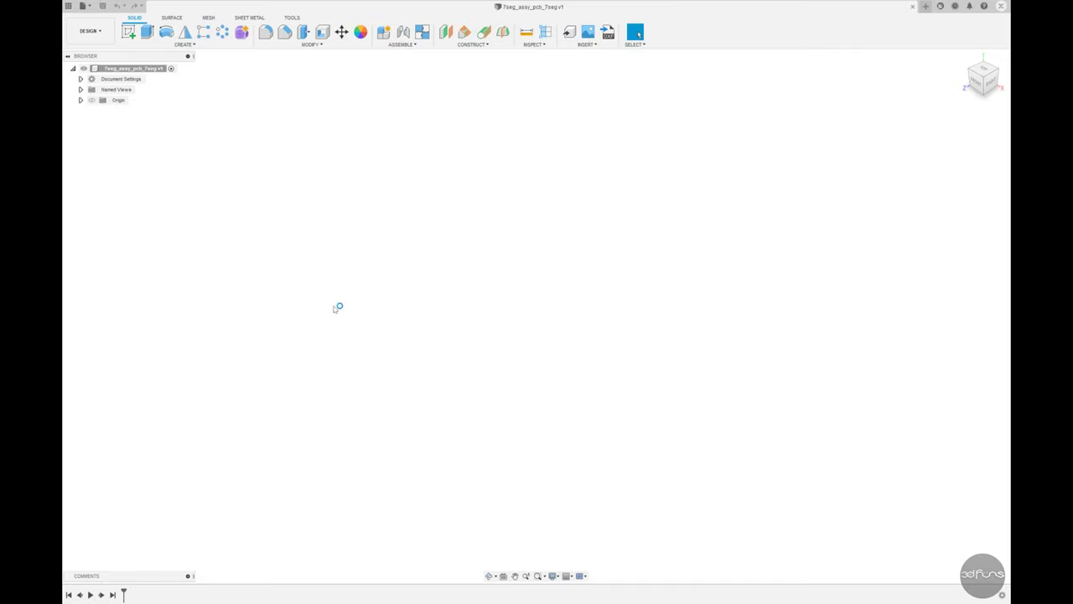
left_click(959, 269)
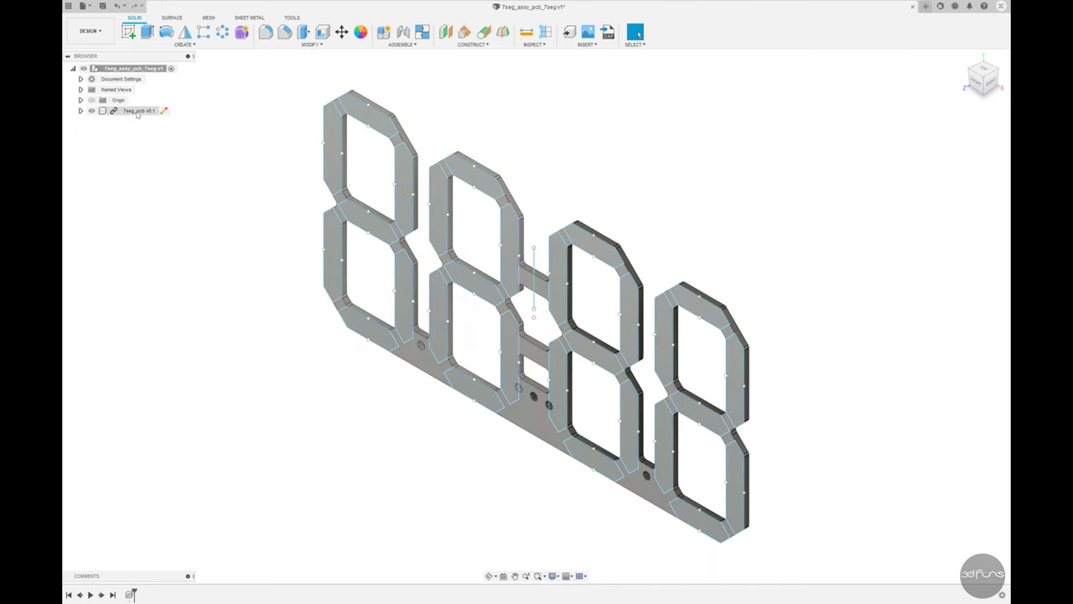
Save a new version of the assembly and move the LED component to the upper-left.
left_click(102, 6)
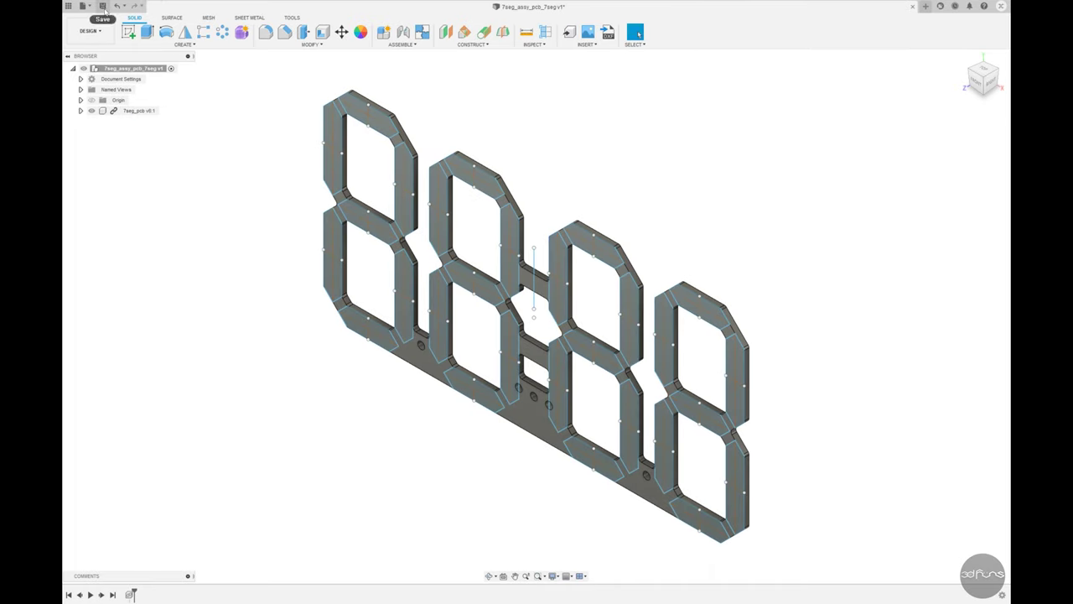
key("Return")
left_click_drag(533, 314, 294, 93)
left_click(961, 269)
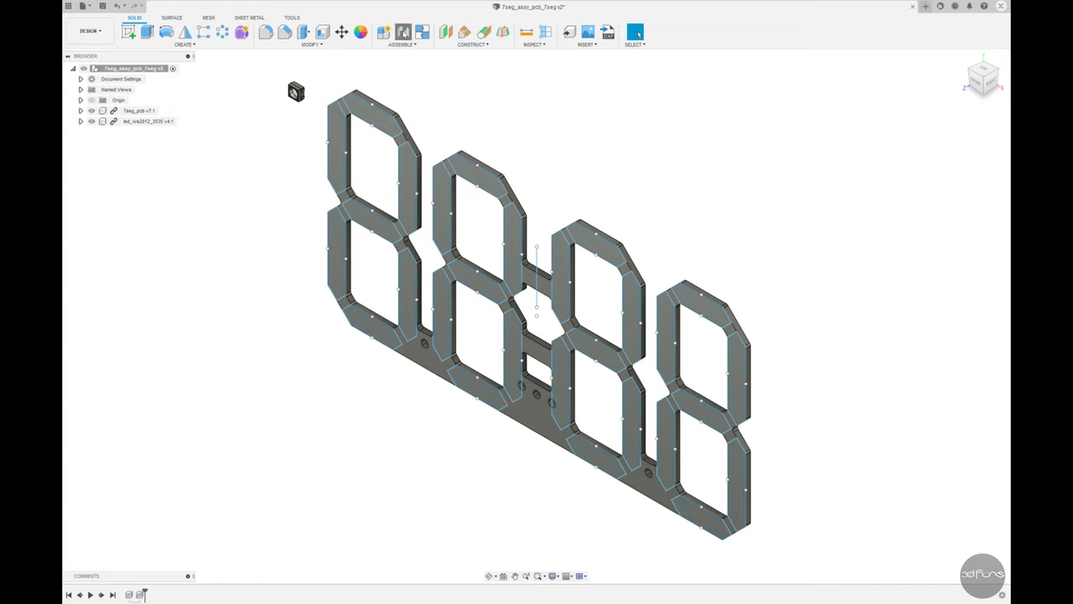
Joint the LED's snap point onto the top segment face of the board's first digit.
key("j")
middle_click_drag(635, 33, 508, 307, "shift")
scroll(613, 105, "up", 5)
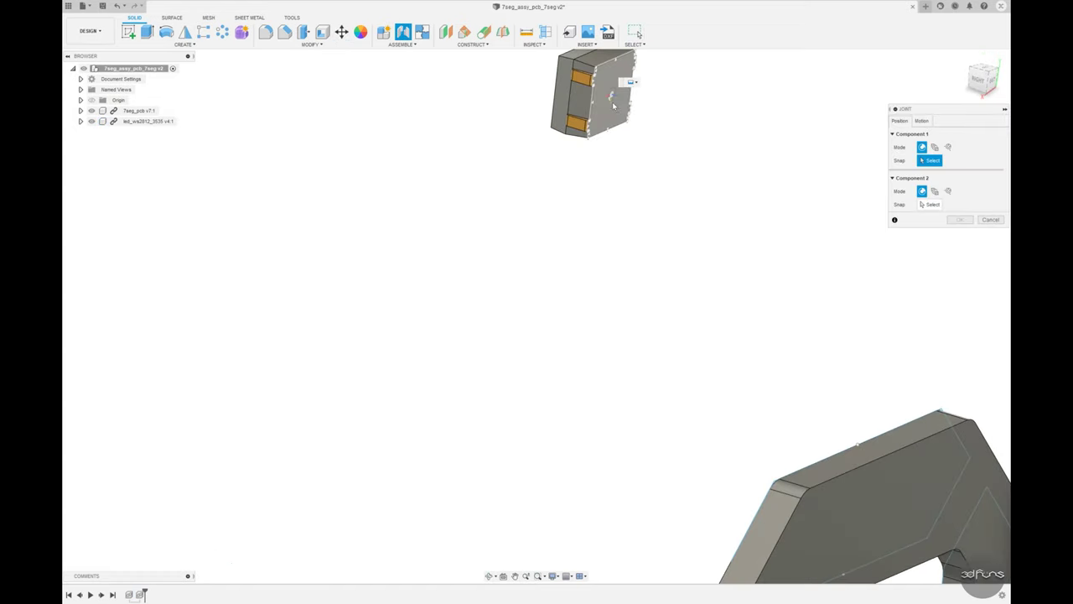
left_click(613, 99)
scroll(586, 252, "down", 5)
middle_click_drag(299, 160, 216, 394, "shift")
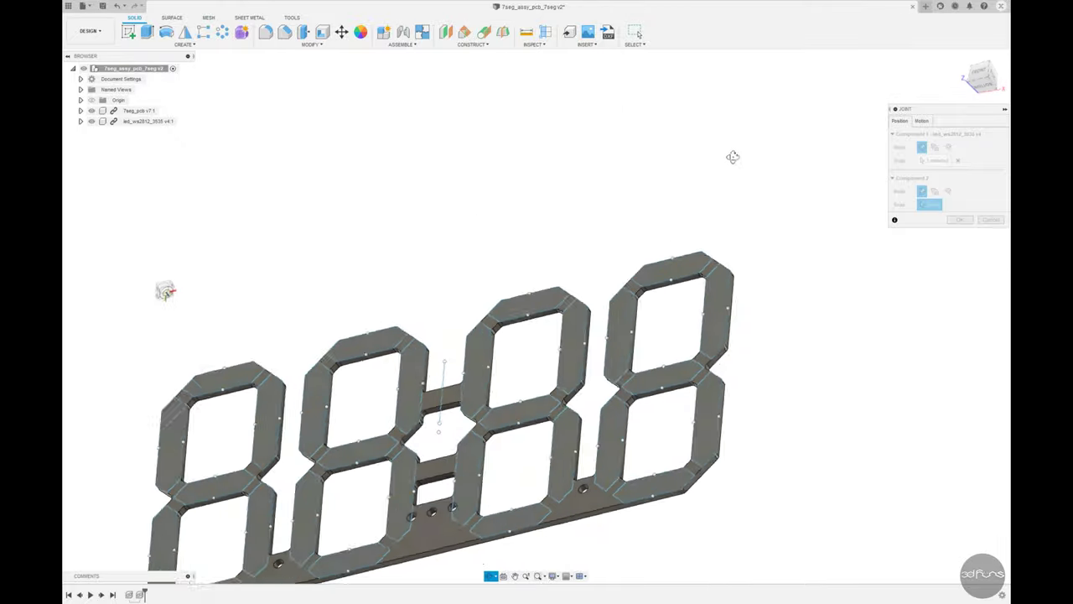
scroll(217, 394, "up", 5)
left_click(288, 318)
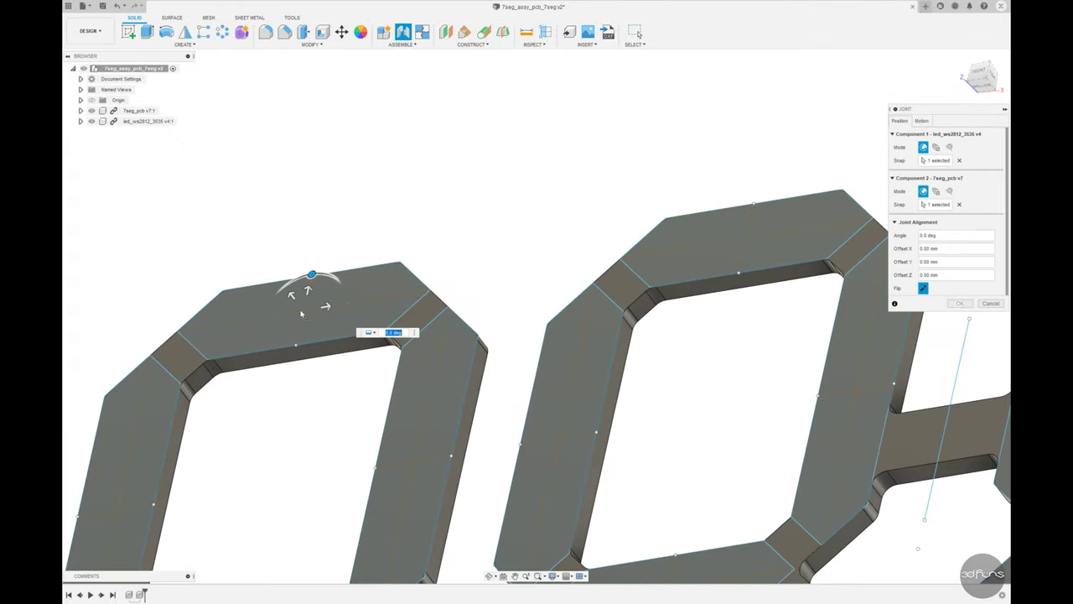
key("Return")
scroll(370, 117, "down", 4)
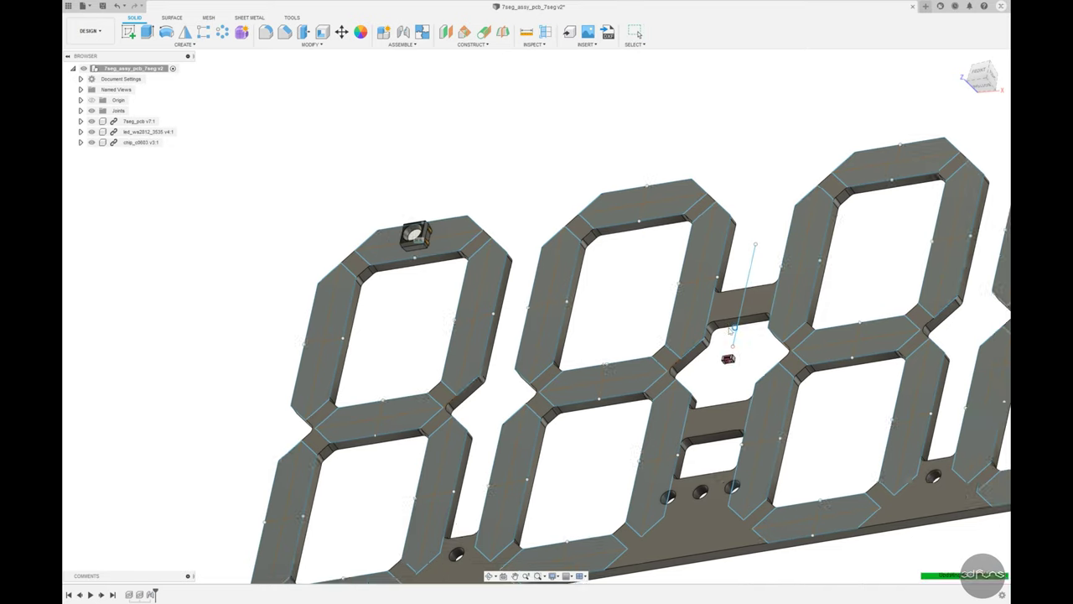
Paste the chip_c0603 part, rotate it 90°, and move it up beside the LED.
scroll(546, 165, "down", 3)
key("ctrl+v")
scroll(473, 230, "up", 5)
scroll(430, 217, "up", 3)
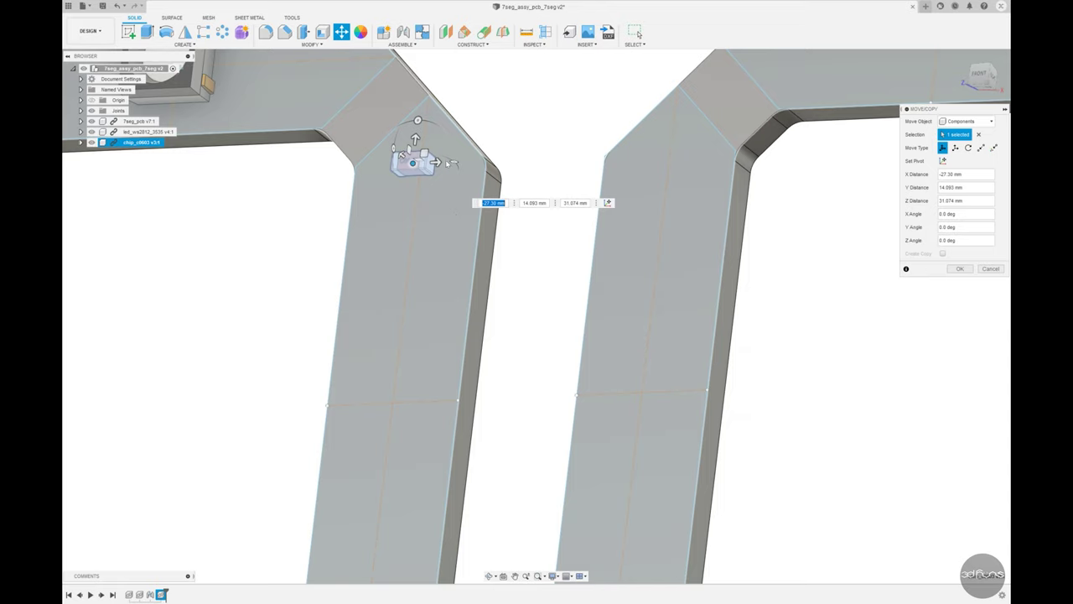
mouse_move(418, 120)
left_mouse_down()
mouse_move(355, 158)
mouse_move(358, 168)
left_mouse_up()
scroll(506, 297, "down", 2)
left_click_drag(439, 200, 352, 66)
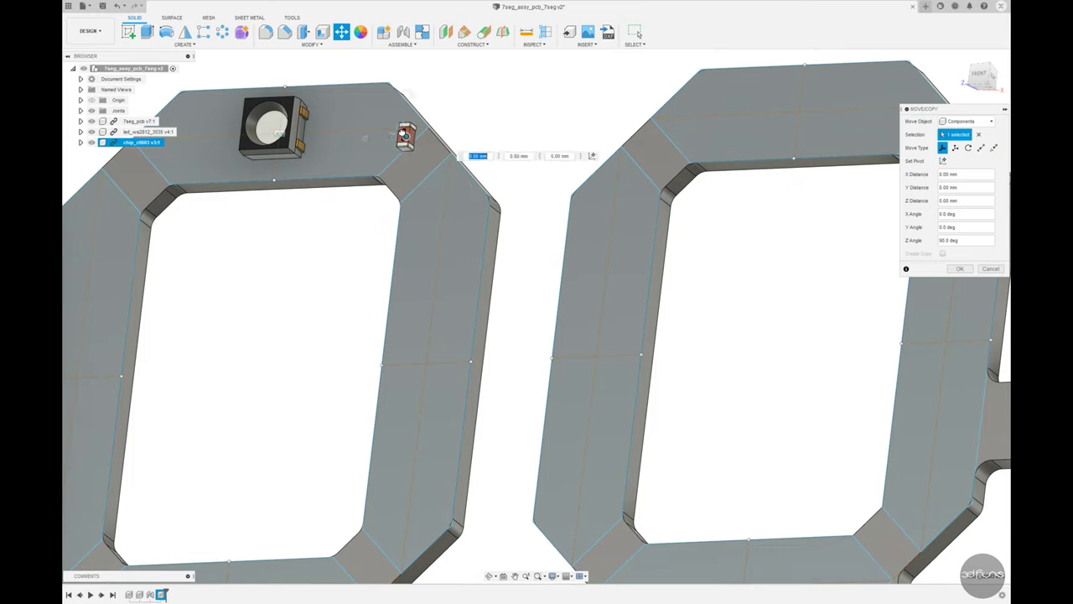
left_click(960, 269)
Start a joint from the chip's bottom face to the segment face beside the LED.
key("j")
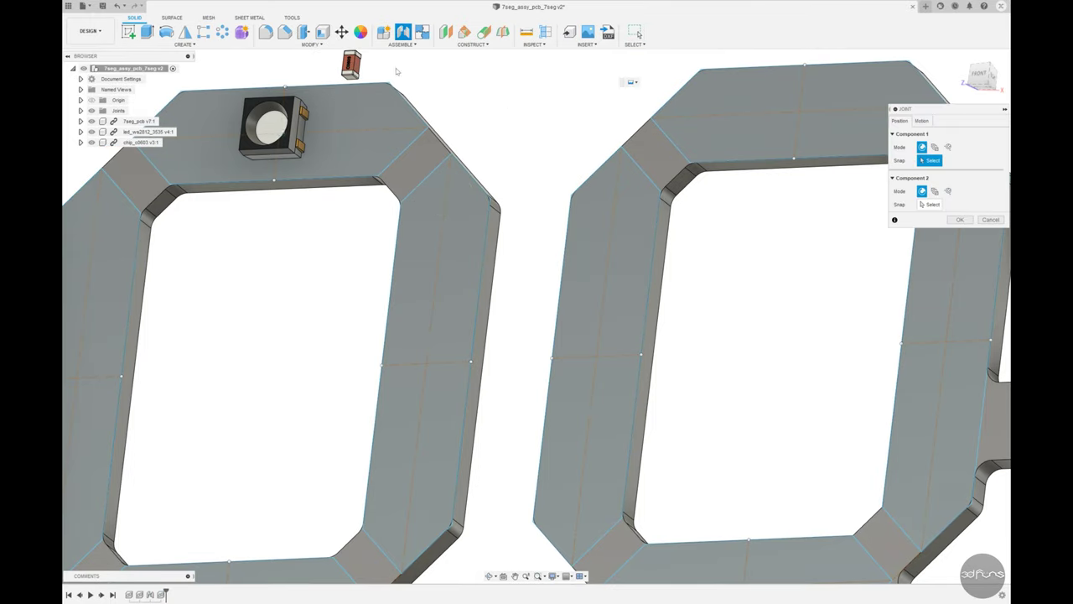
middle_click_drag(498, 65, 303, 153, "shift")
scroll(303, 152, "up", 3)
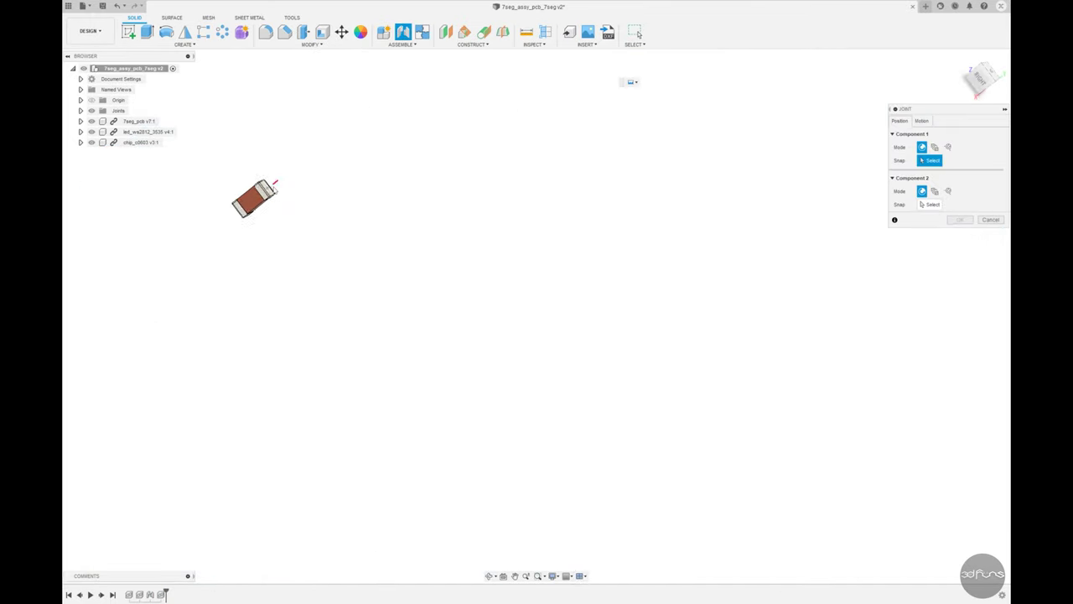
scroll(268, 189, "up", 2)
scroll(255, 212, "up", 2)
scroll(221, 212, "up", 2)
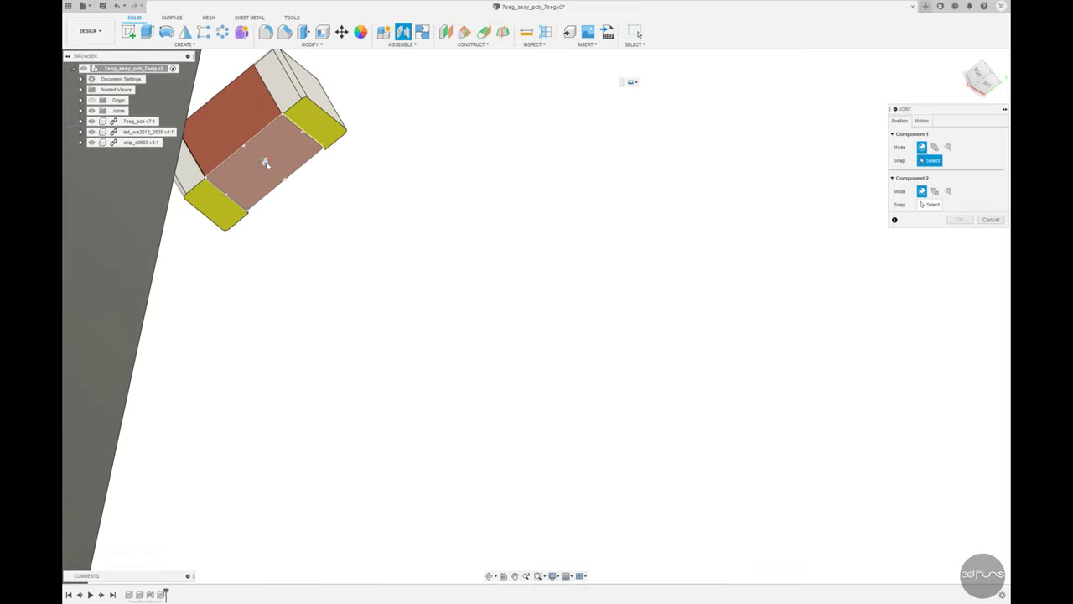
scroll(366, 233, "down", 3)
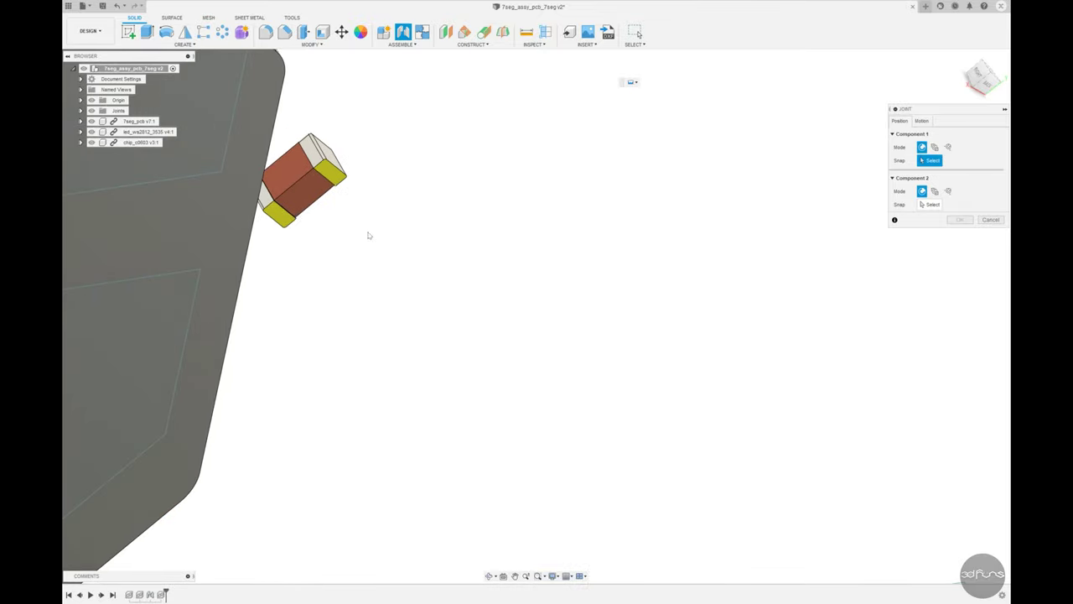
scroll(371, 201, "up", 2)
scroll(345, 237, "up", 2)
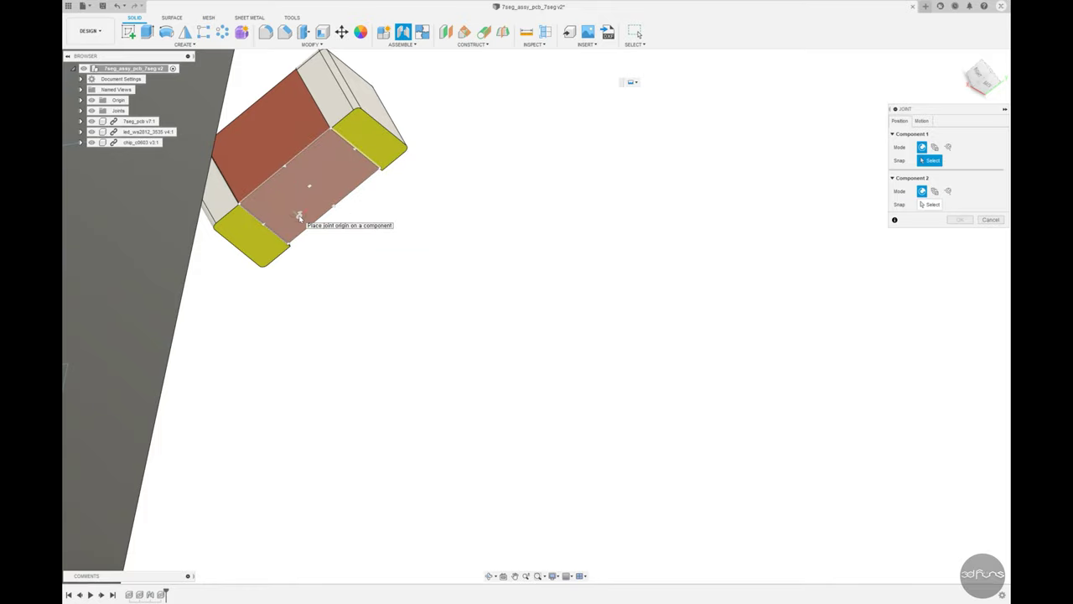
scroll(541, 220, "down", 2)
scroll(522, 215, "down", 2)
scroll(437, 207, "up", 3)
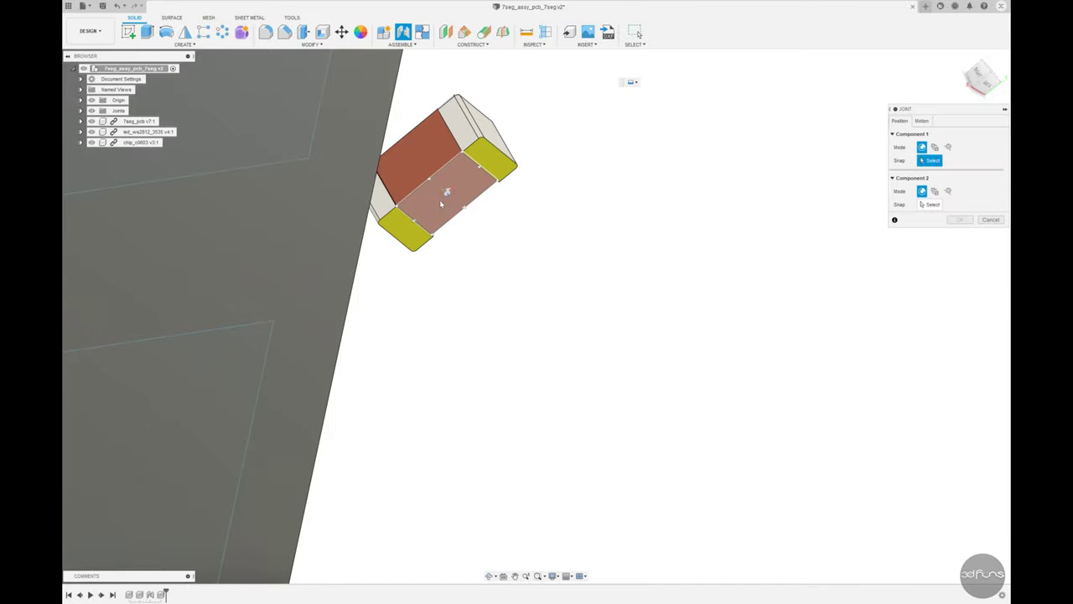
left_click(440, 204)
scroll(453, 204, "down", 2)
scroll(456, 221, "down", 3)
scroll(453, 210, "down", 2)
scroll(674, 220, "up", 2)
mouse_move(628, 249)
middle_mouse_down("shift")
mouse_move(675, 220)
mouse_move(463, 196)
middle_mouse_up("shift")
scroll(463, 197, "up", 4)
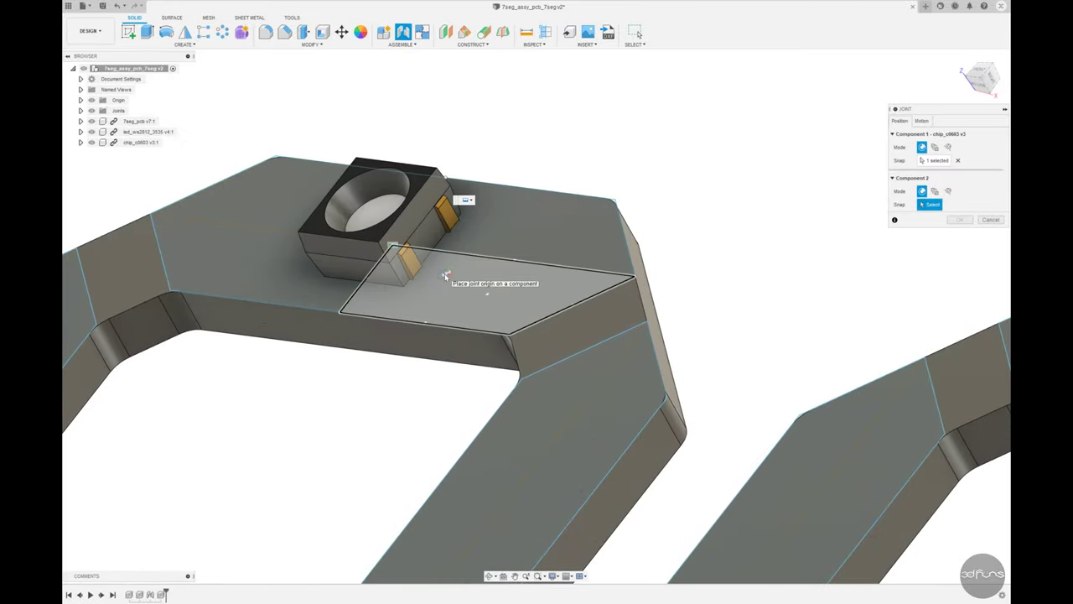
left_click(391, 248)
Set the joint's Offset X to 3.5 mm and Offset Z to 0.1 mm, and confirm.
scroll(392, 245, "up", 3)
scroll(383, 245, "down", 3)
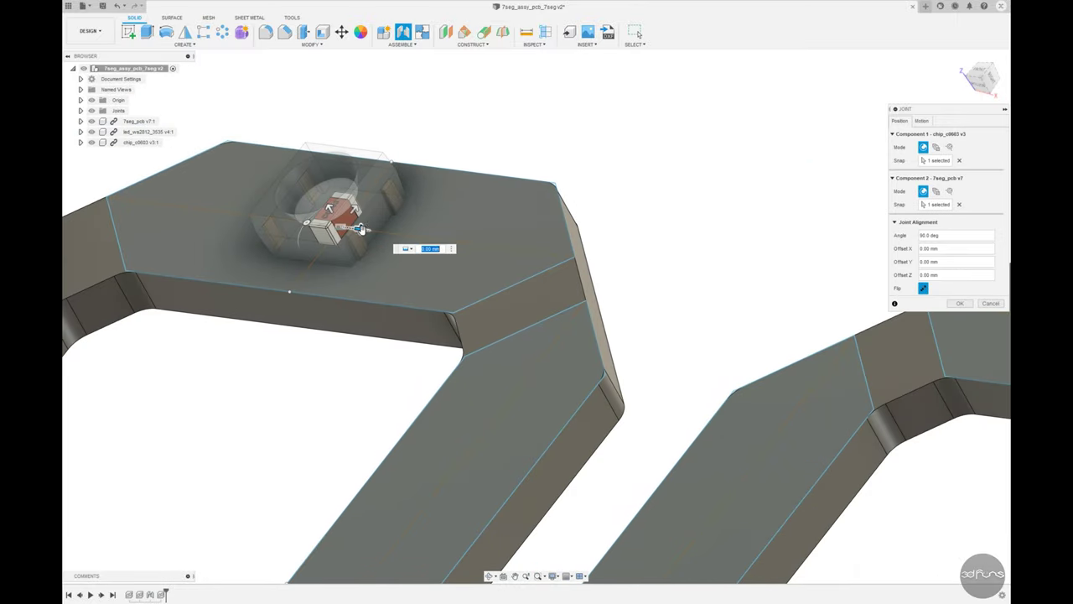
type("-3.5")
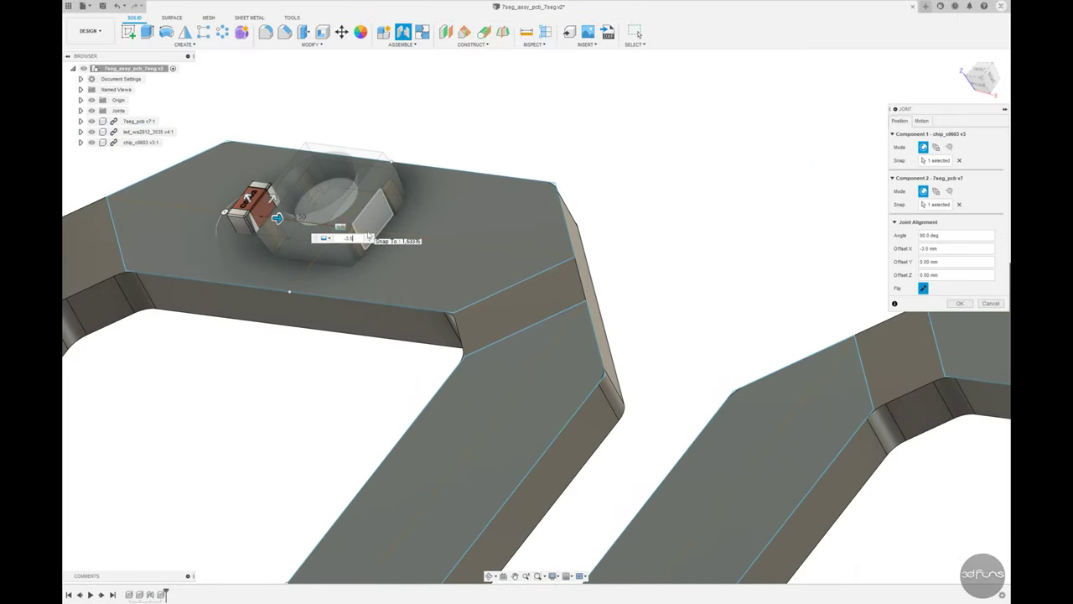
type(".5")
key("Return")
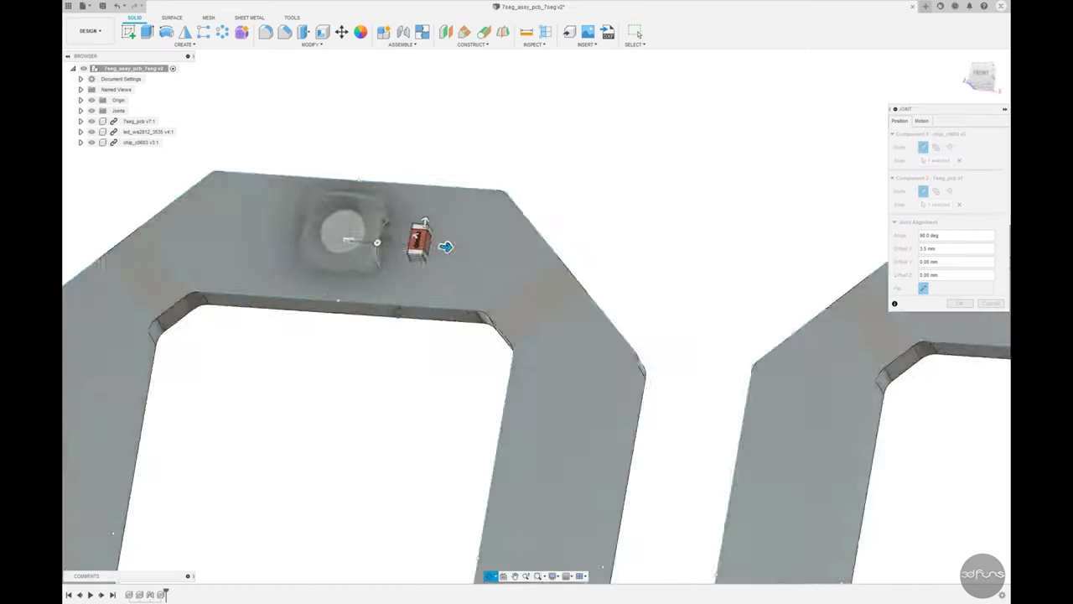
middle_click_drag(464, 315, 441, 263, "shift")
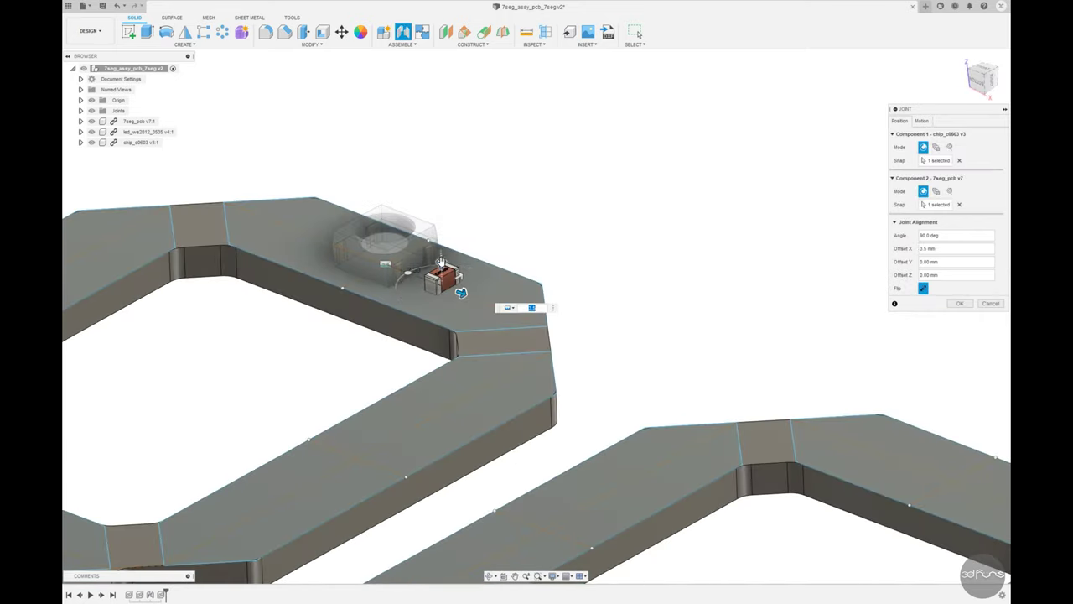
type("0.1")
scroll(439, 268, "up", 3)
scroll(439, 285, "up", 4)
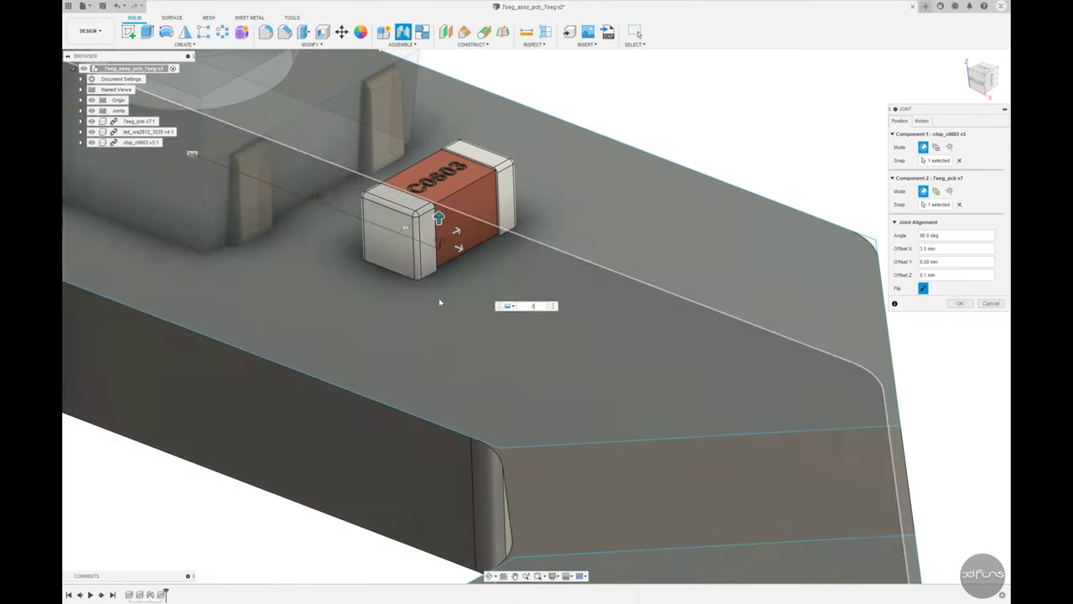
scroll(432, 281, "up", 2)
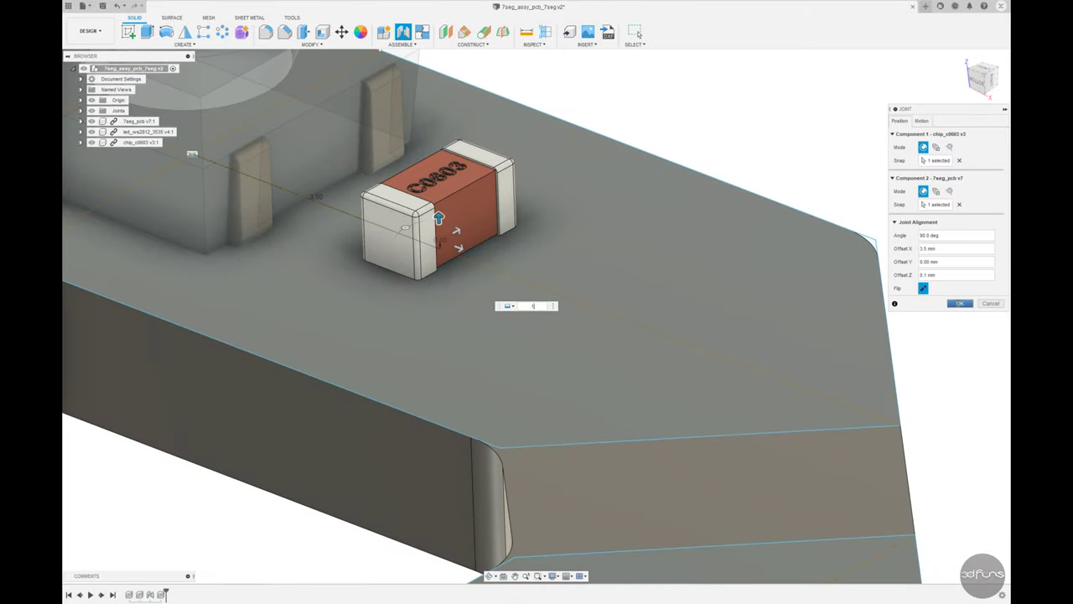
left_click(960, 303)
scroll(491, 292, "down", 3)
Measure the gap between the chip's bottom edge and the board.
middle_click_drag(464, 311, 540, 276, "shift")
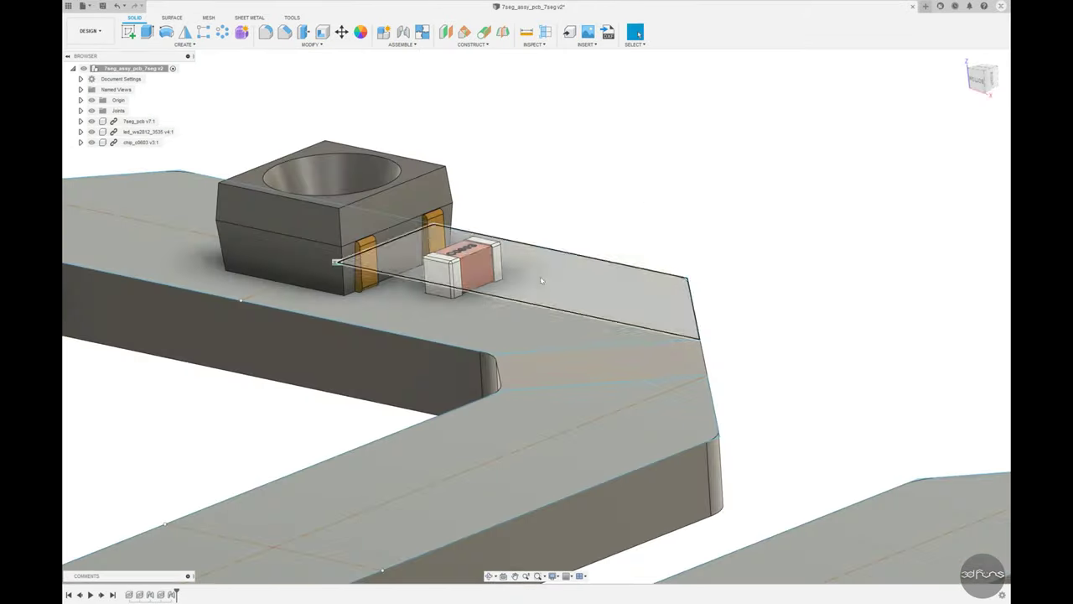
scroll(513, 299, "up", 3)
key("i")
scroll(513, 299, "up", 3)
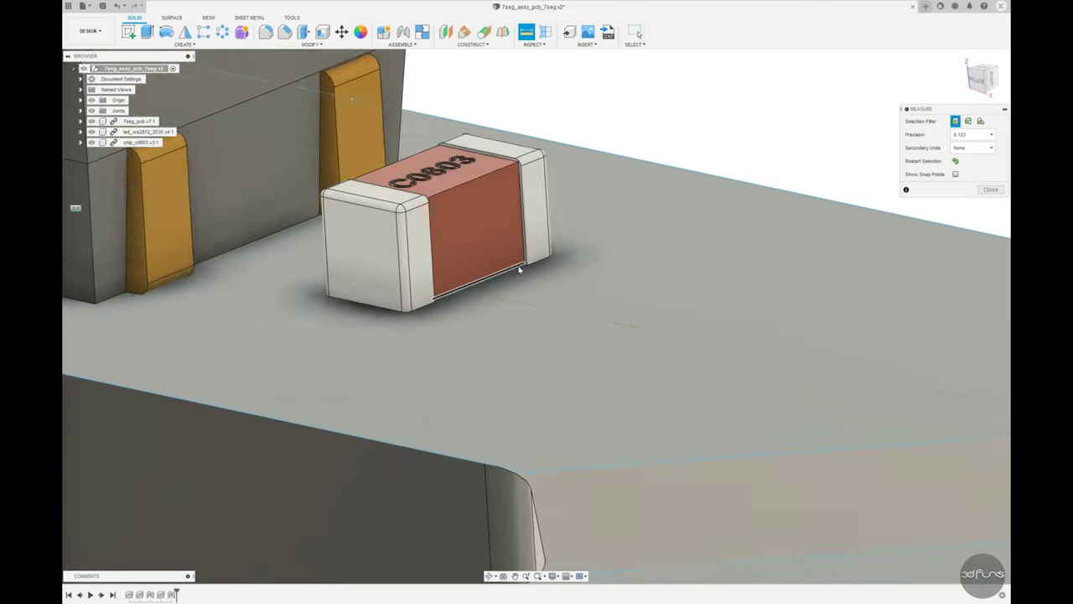
scroll(518, 269, "up", 3)
left_click(517, 268)
left_click(525, 268)
scroll(531, 259, "up", 3)
scroll(537, 256, "up", 3)
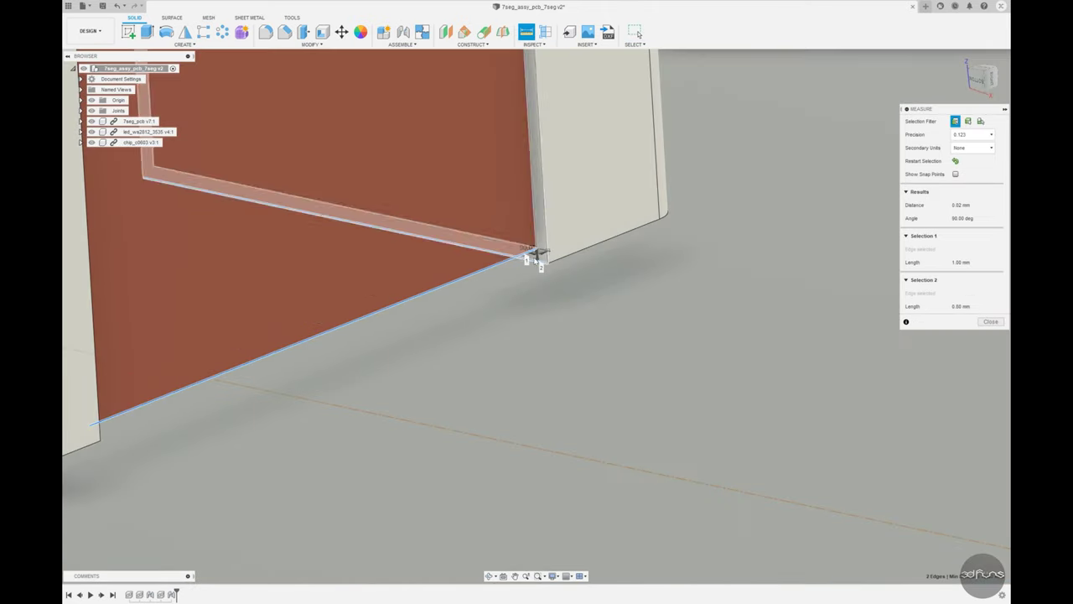
scroll(571, 283, "down", 2)
key("Escape")
scroll(566, 336, "down", 3)
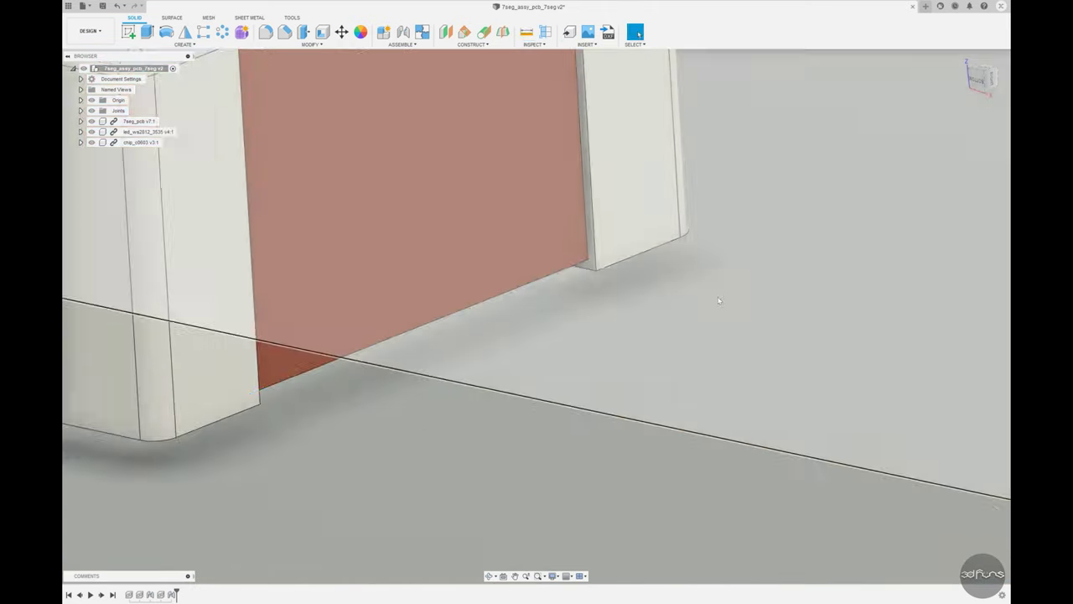
scroll(562, 403, "down", 3)
scroll(555, 471, "down", 2)
Edit the chip's joint from the timeline, changing Offset Z to 0.01 mm.
right_click(172, 593)
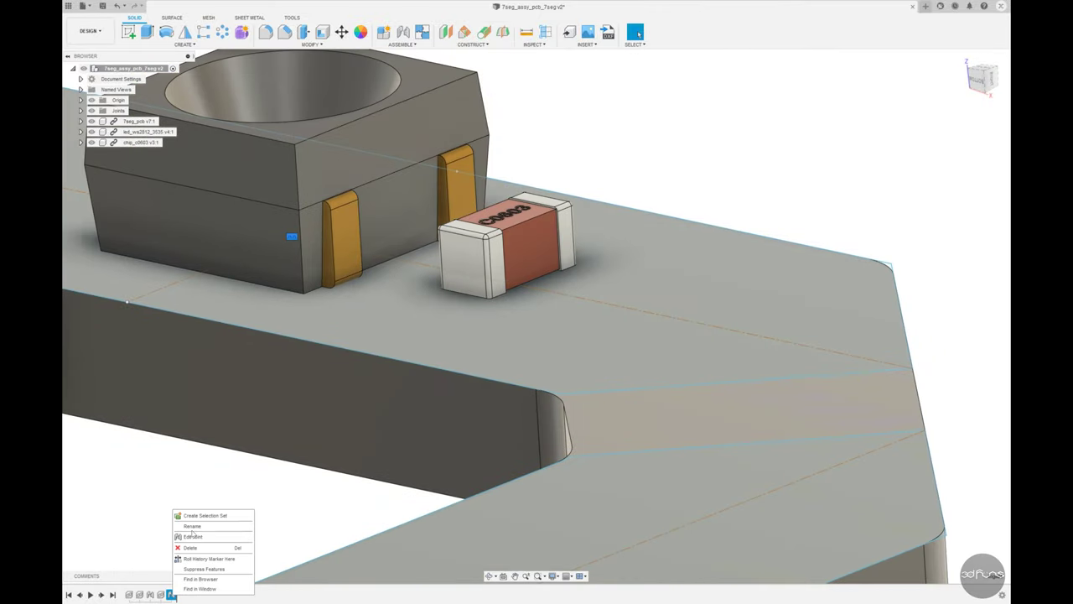
left_click(201, 538)
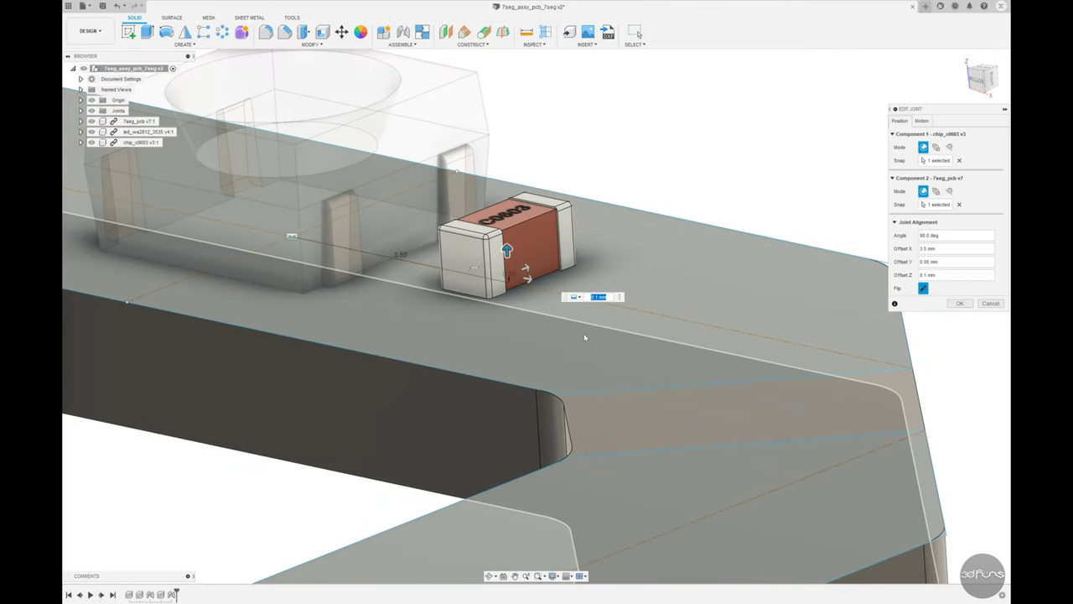
type("0")
type(".01")
key("Return")
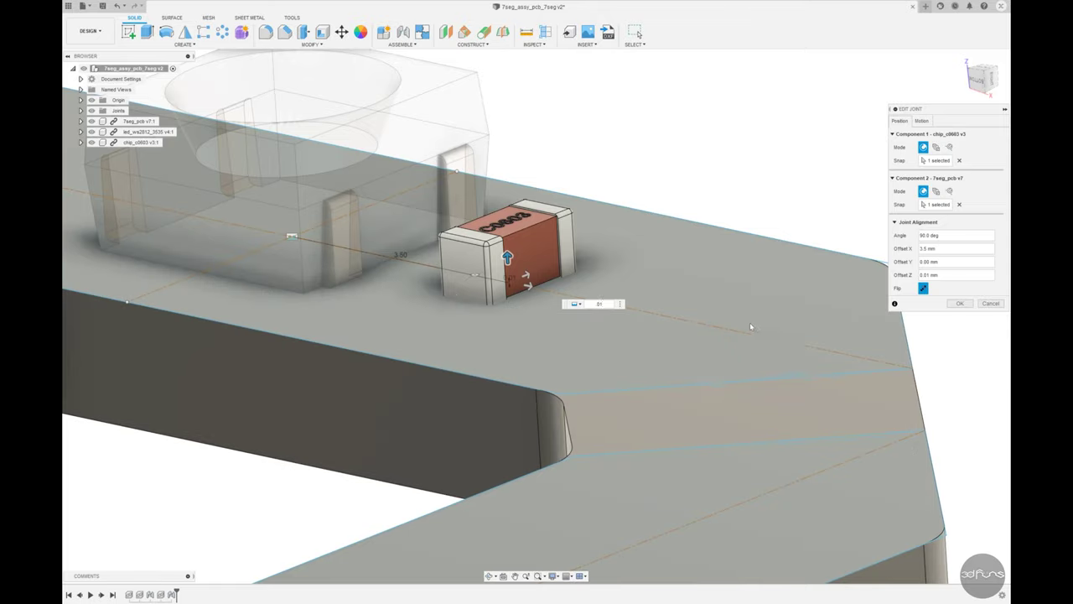
Confirm the 0.01 mm joint edit and select the chip_c0603 component in the browser.
key("Return")
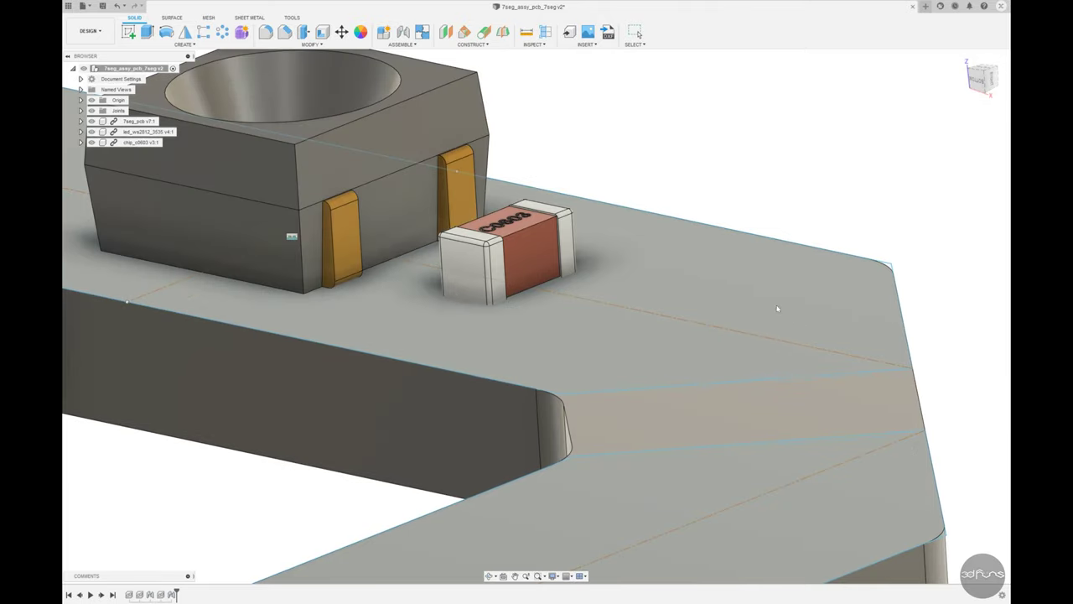
scroll(504, 295, "up", 5)
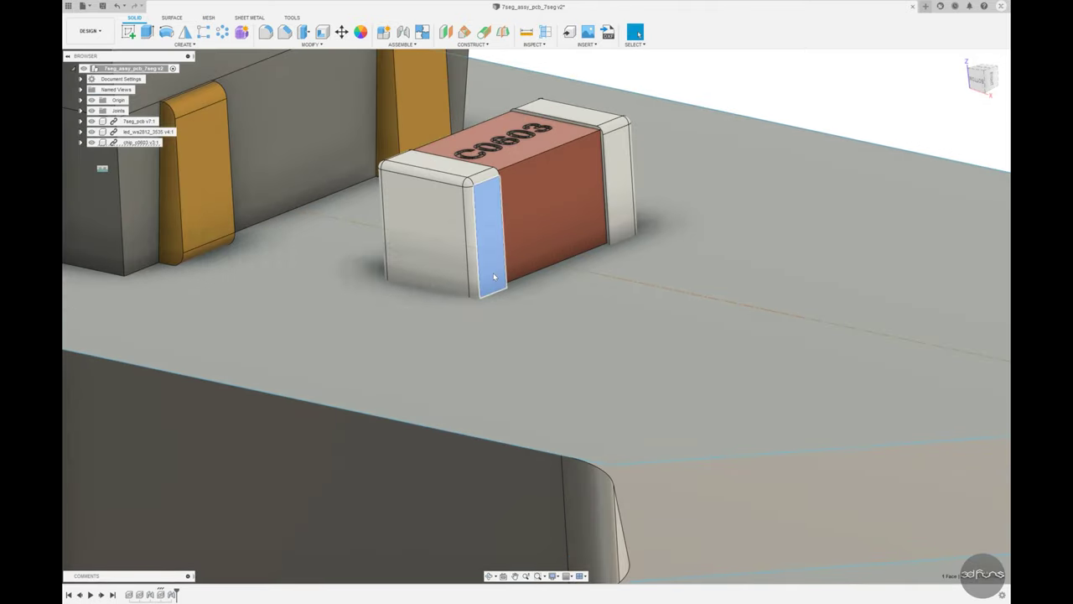
right_click(495, 272)
key("Escape")
right_click(620, 183)
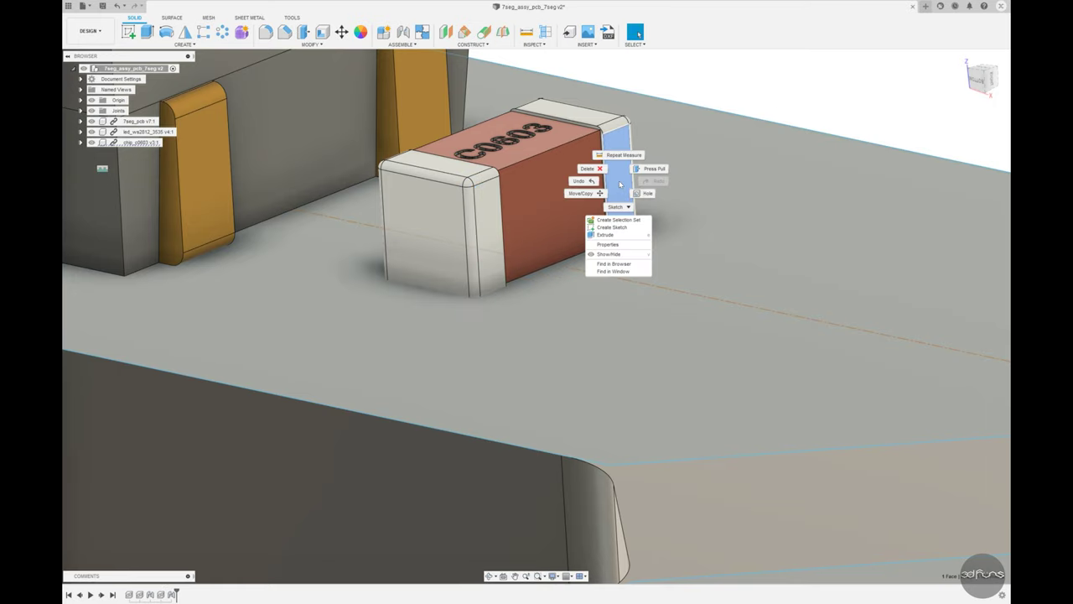
left_click(739, 96)
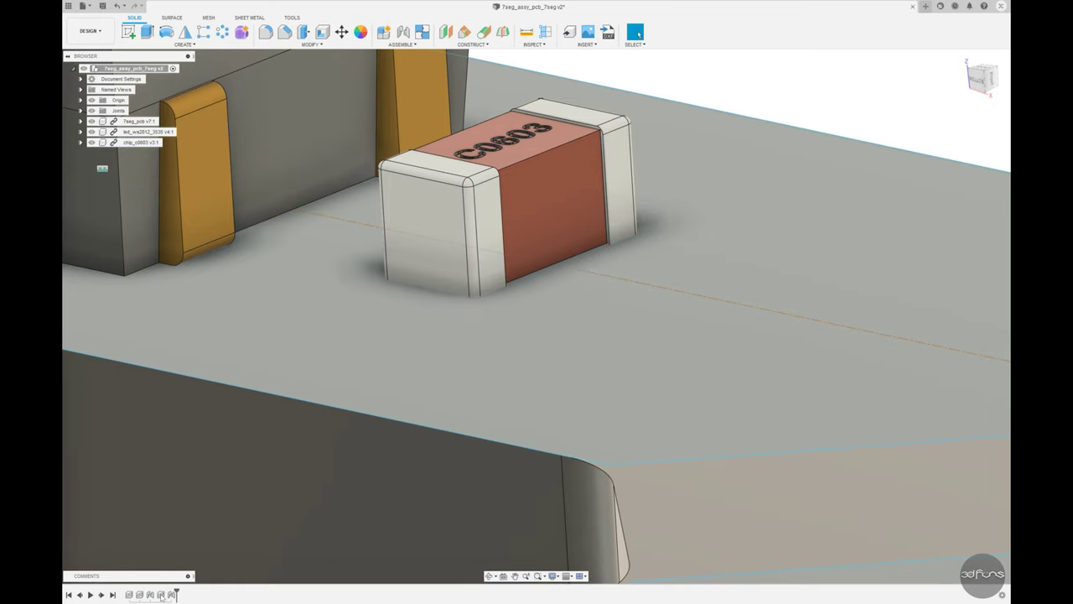
left_click(141, 142)
right_click(146, 144)
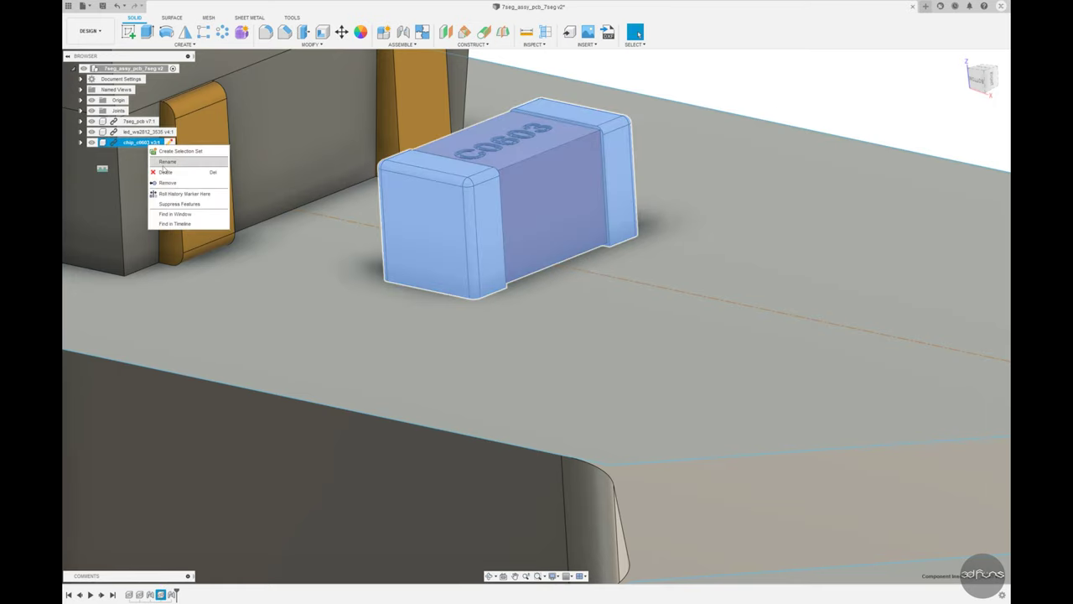
left_click(135, 143)
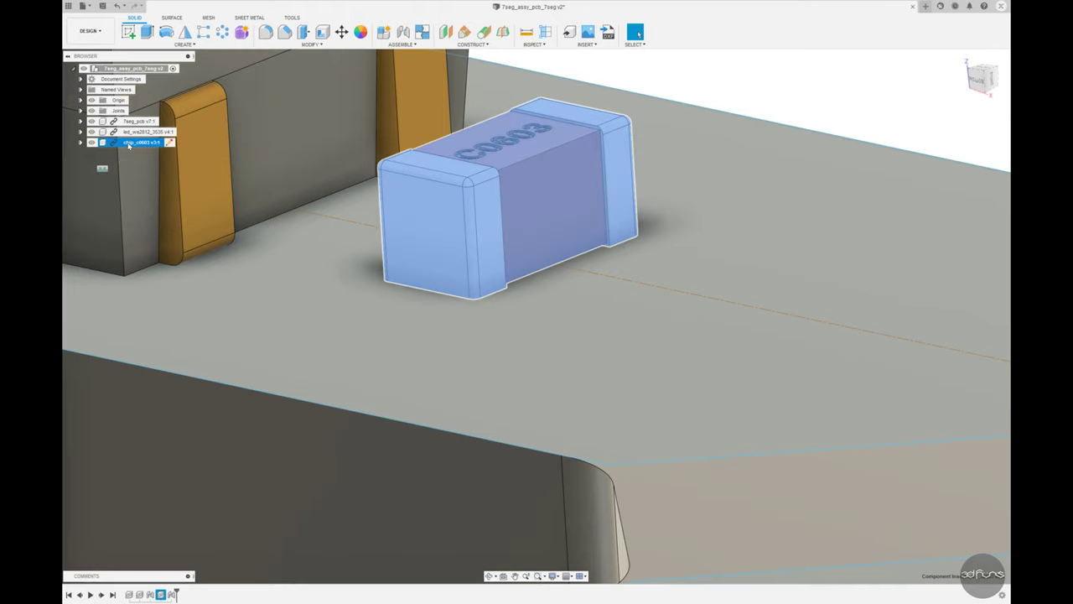
right_click(130, 144)
left_click(690, 117)
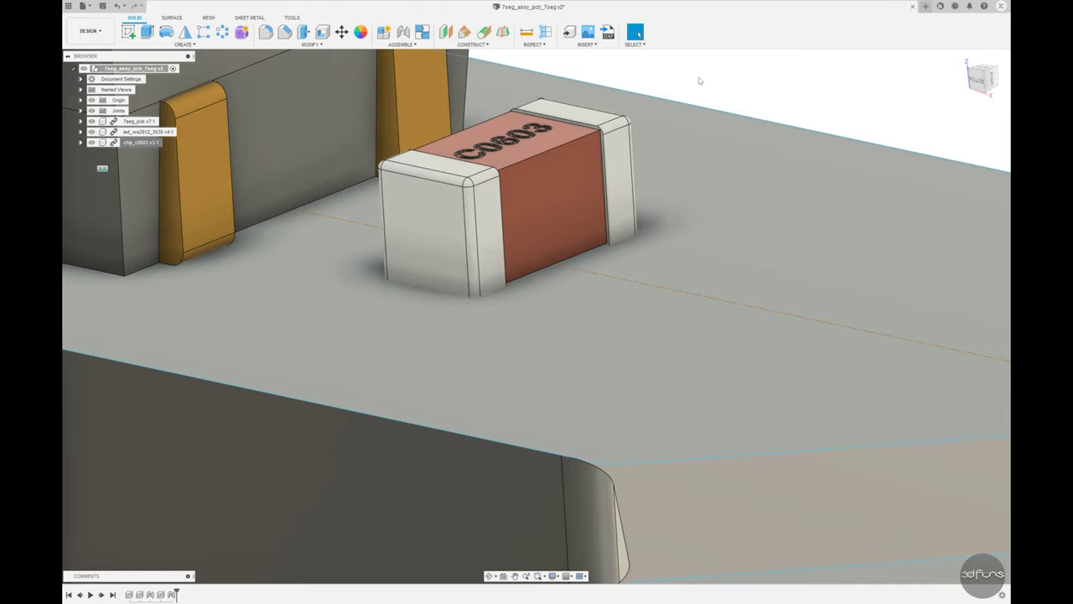
Open the chip_c0603 design in its own tab, save it, and return to the assembly.
right_click(104, 143)
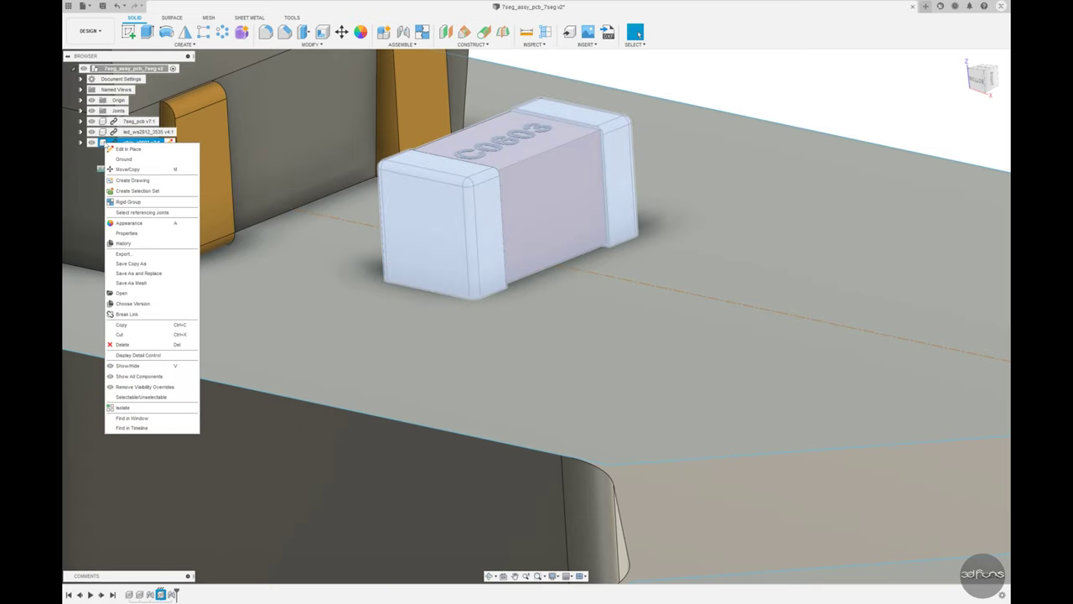
left_click(129, 293)
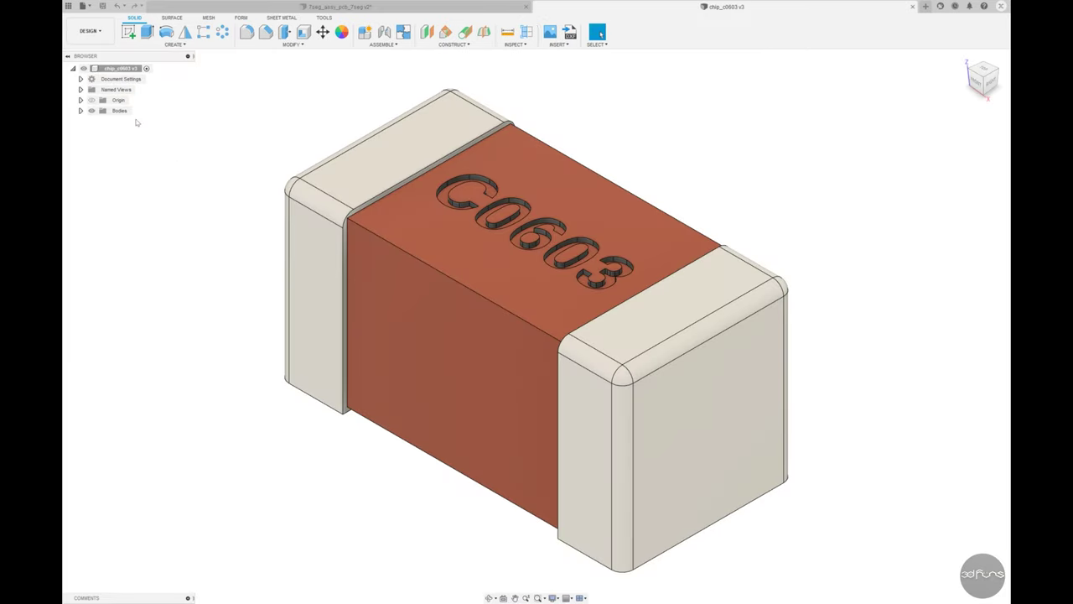
left_click(90, 6)
left_click(451, 318)
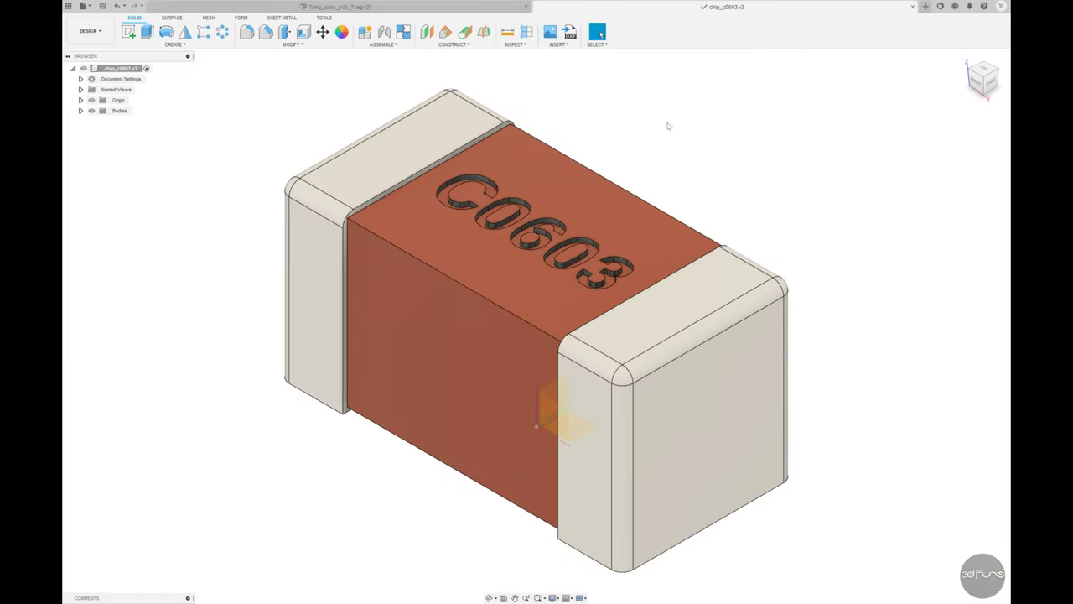
left_click(913, 6)
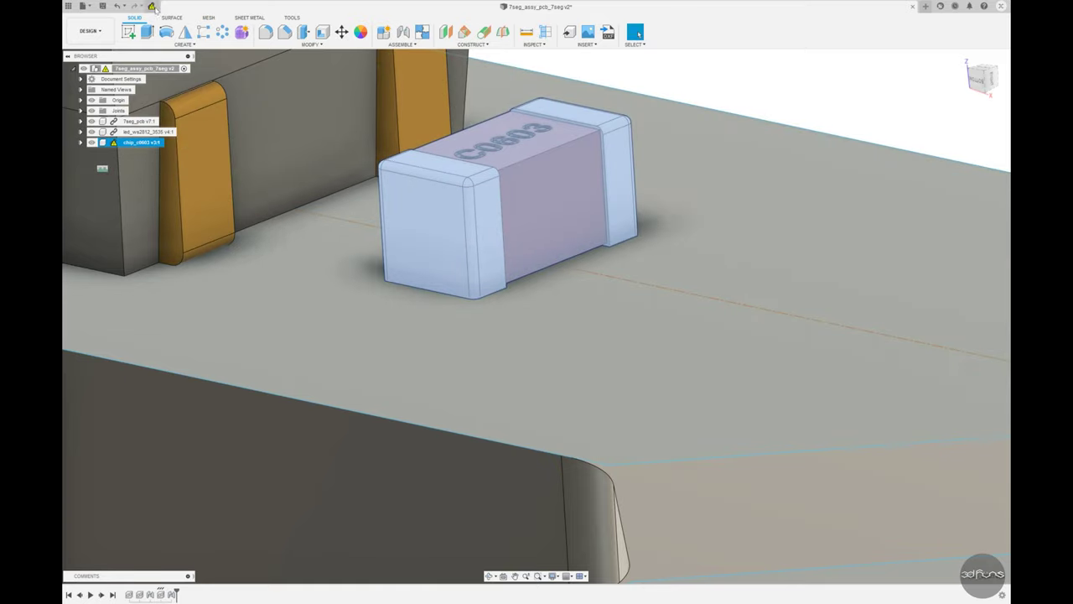
Reopen the chip's joint for editing and clear its snap point on the board.
right_click(171, 594)
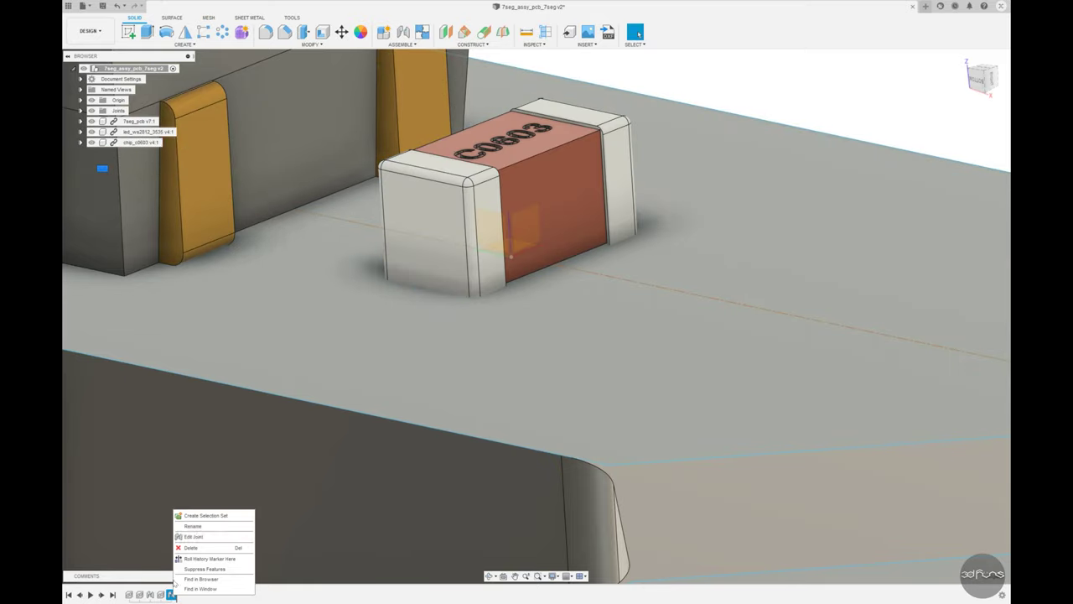
left_click(201, 528)
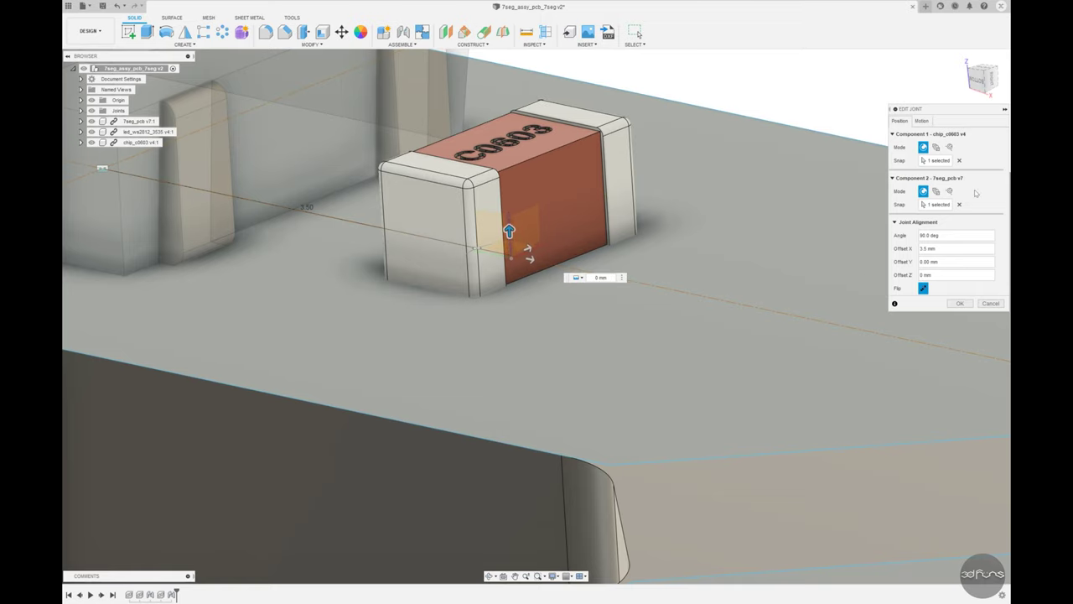
left_click(960, 204)
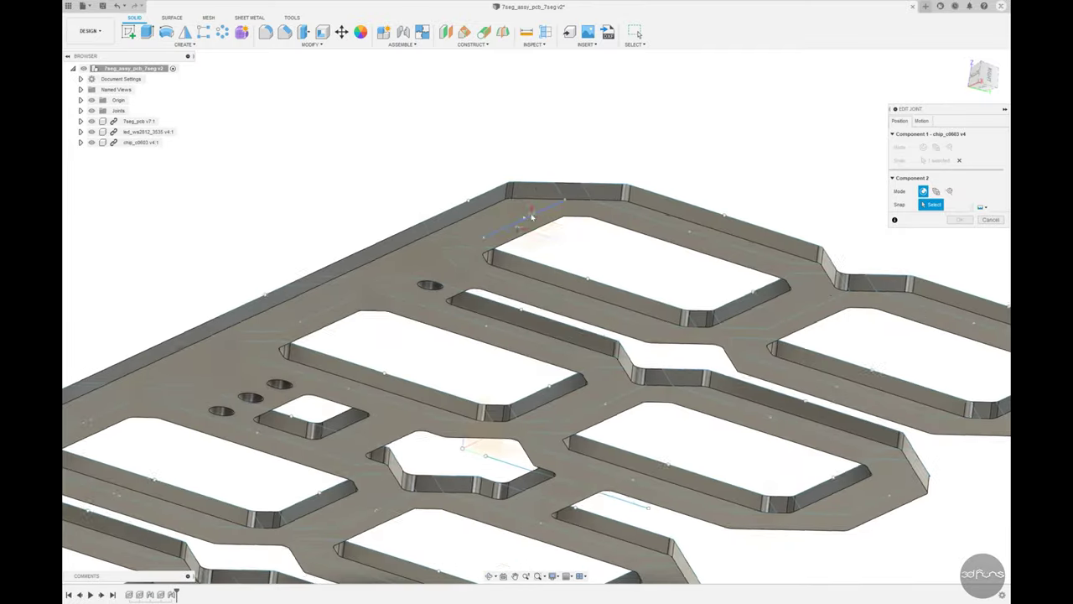
Re-snap the chip joint to the board face beside the LED, then cancel the edit.
middle_click_drag(562, 231, 518, 236, "shift")
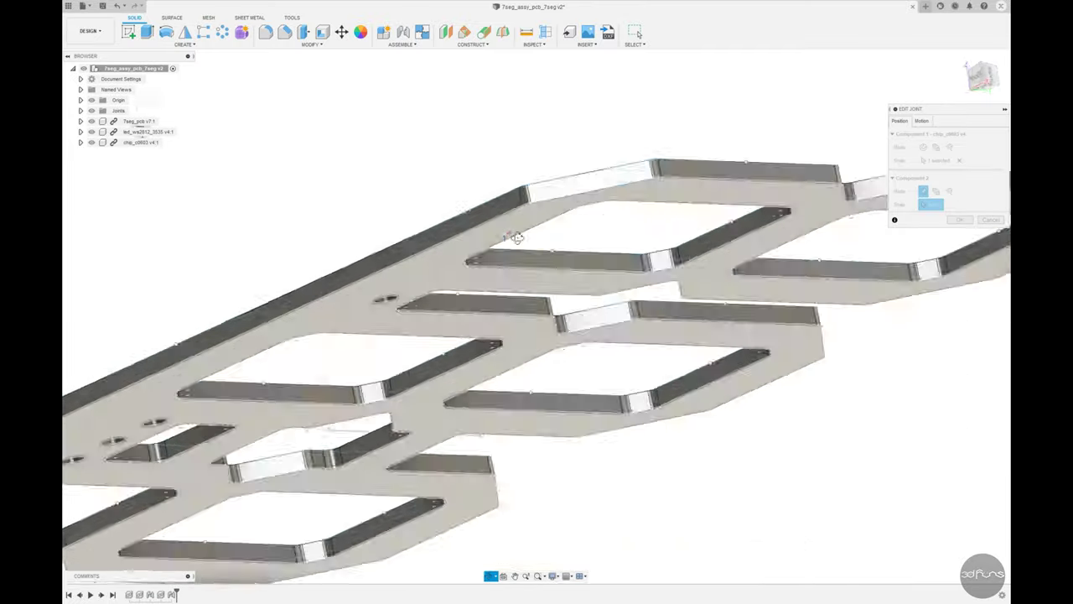
scroll(202, 331, "up", 5)
scroll(257, 323, "up", 5)
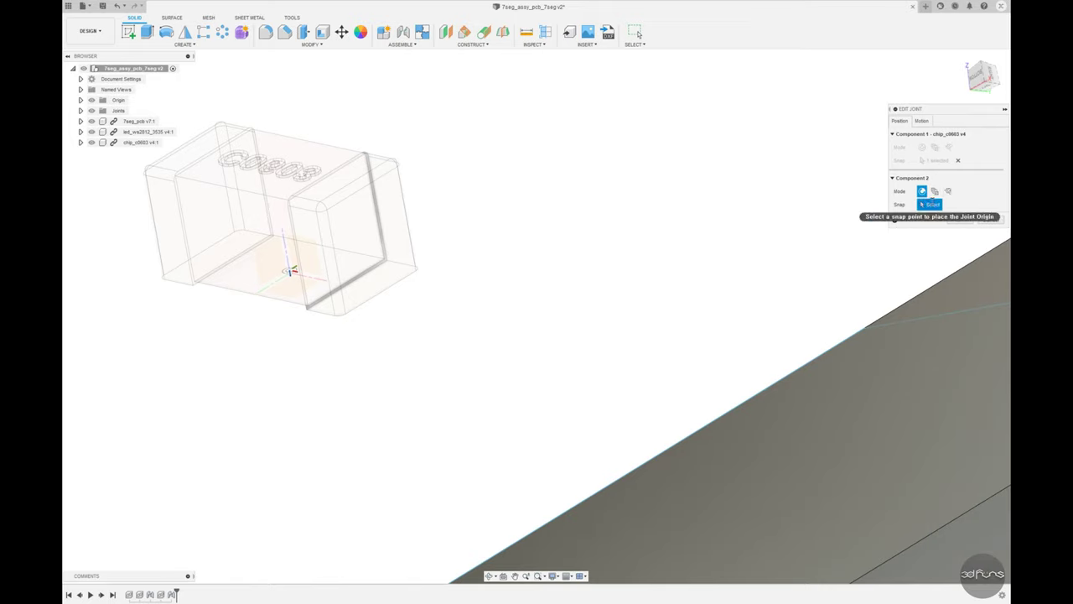
scroll(676, 246, "down", 5)
scroll(695, 276, "down", 5)
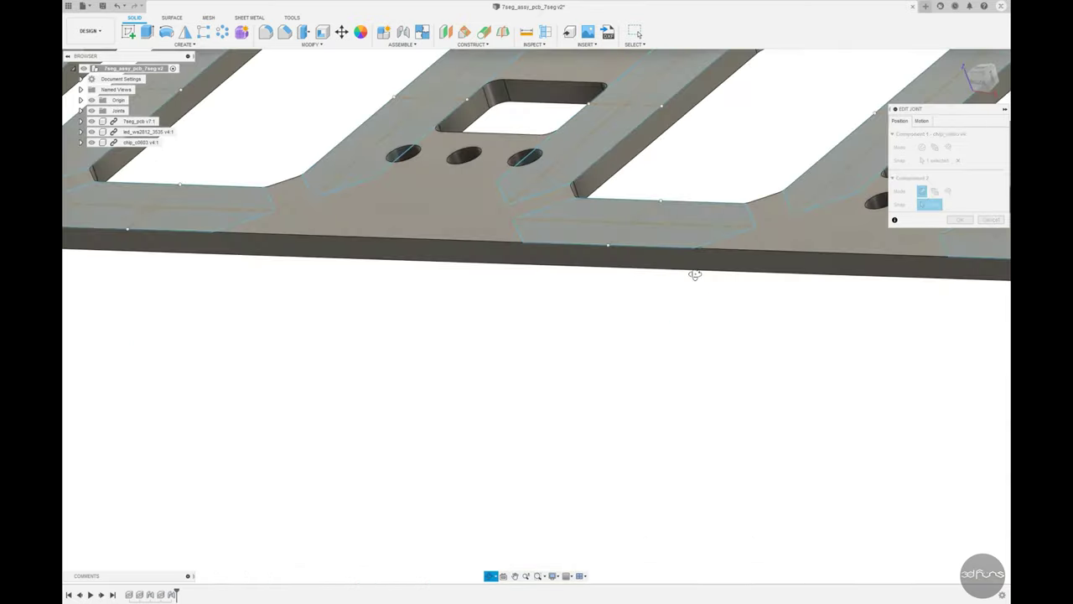
scroll(637, 213, "up", 5)
scroll(637, 214, "up", 5)
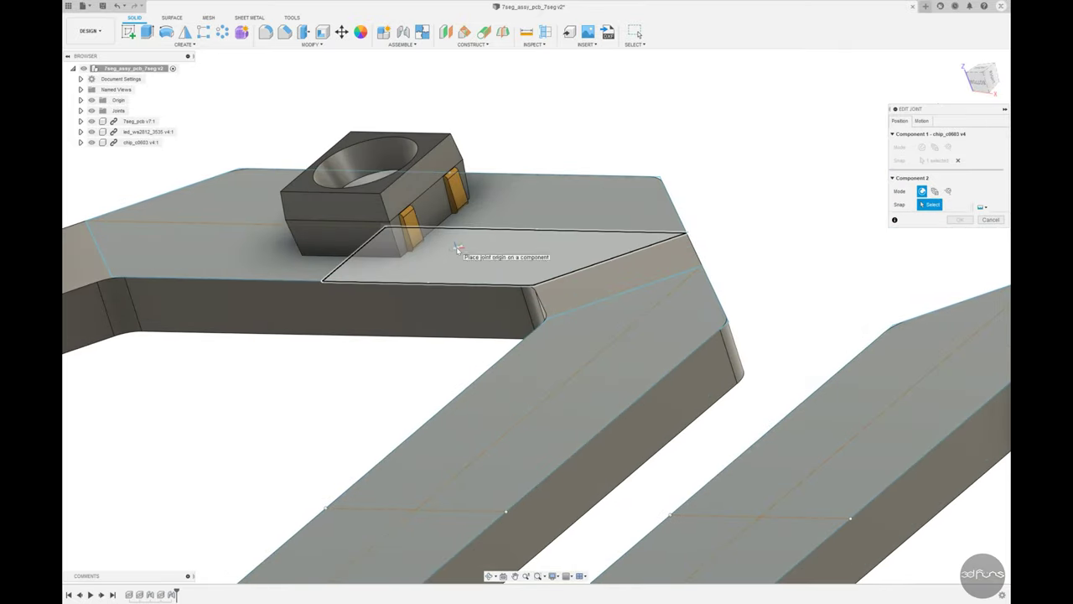
left_click(457, 249)
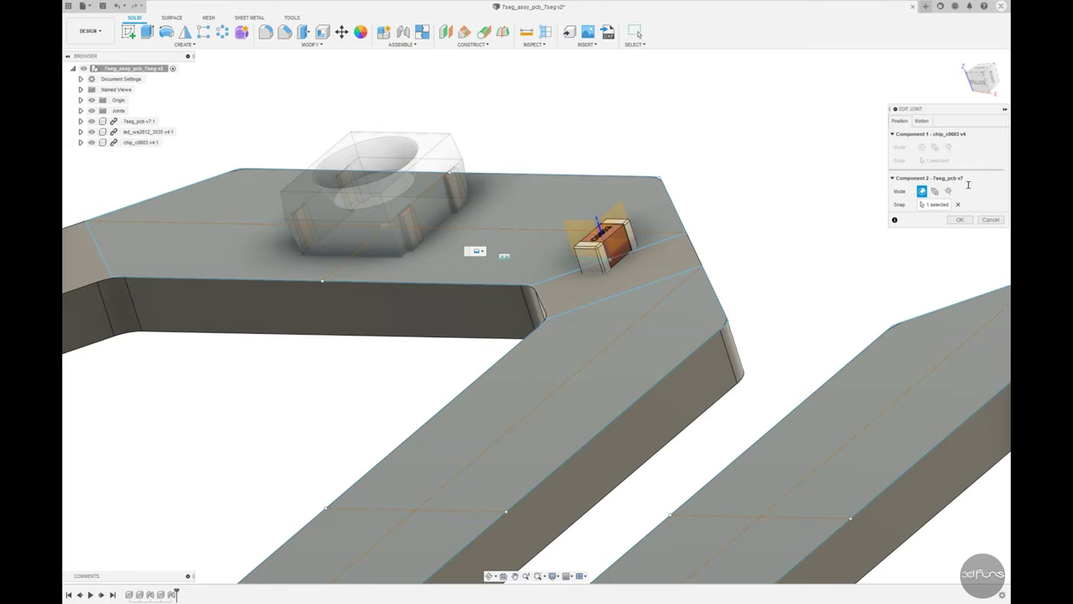
left_click(990, 219)
left_click_drag(175, 594, 165, 593)
Joint the chip's bottom onto the 7seg_pcb top face beside the LED with Offset X 3.5 mm.
scroll(388, 404, "down", 5)
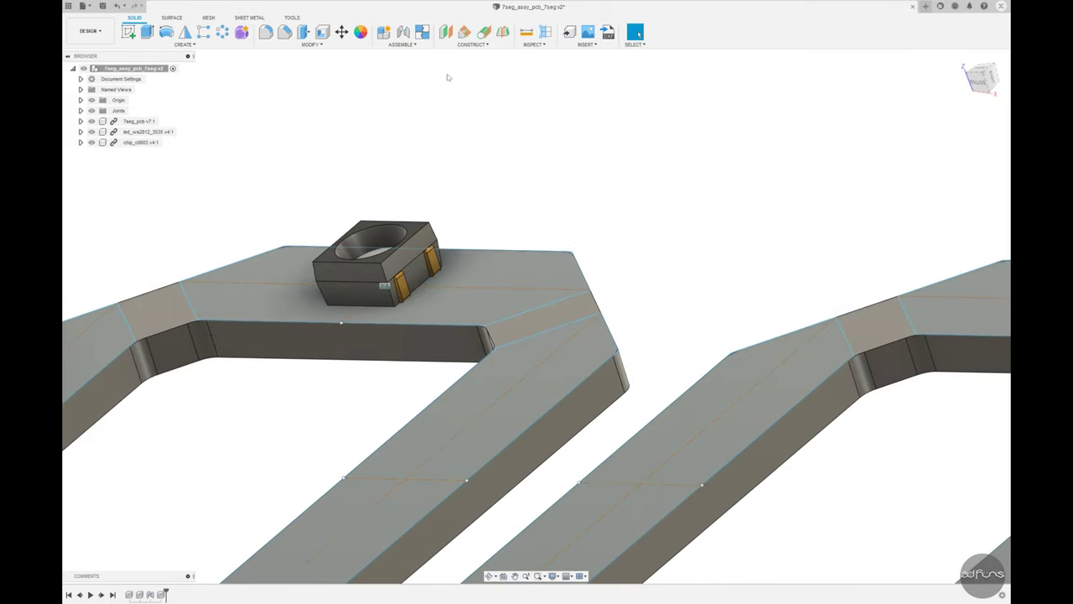
left_click(403, 32)
scroll(484, 280, "down", 3)
left_click(484, 280)
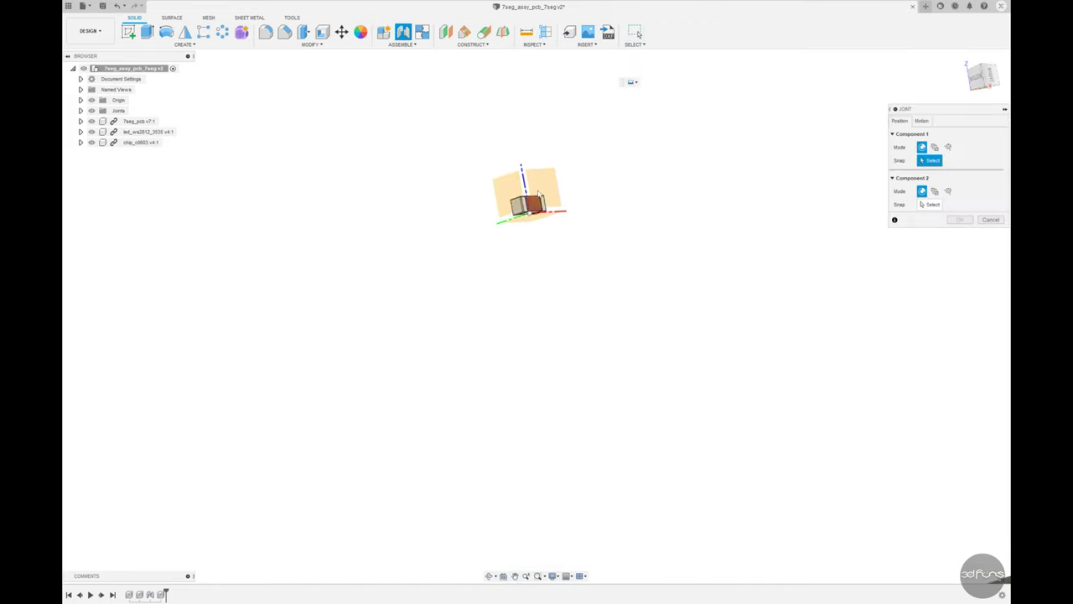
left_click(482, 212)
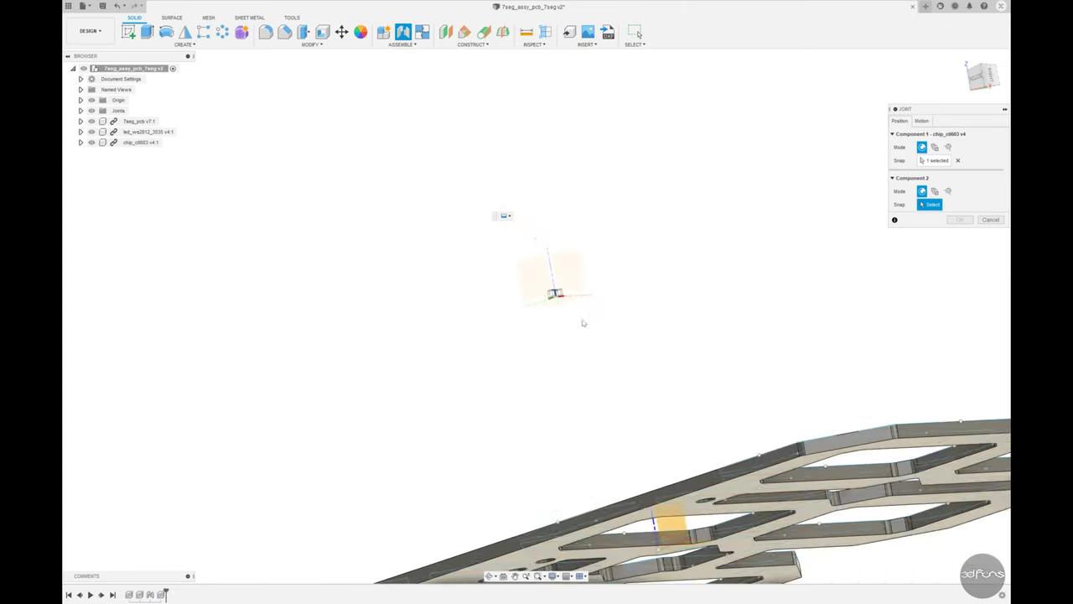
left_click(396, 377)
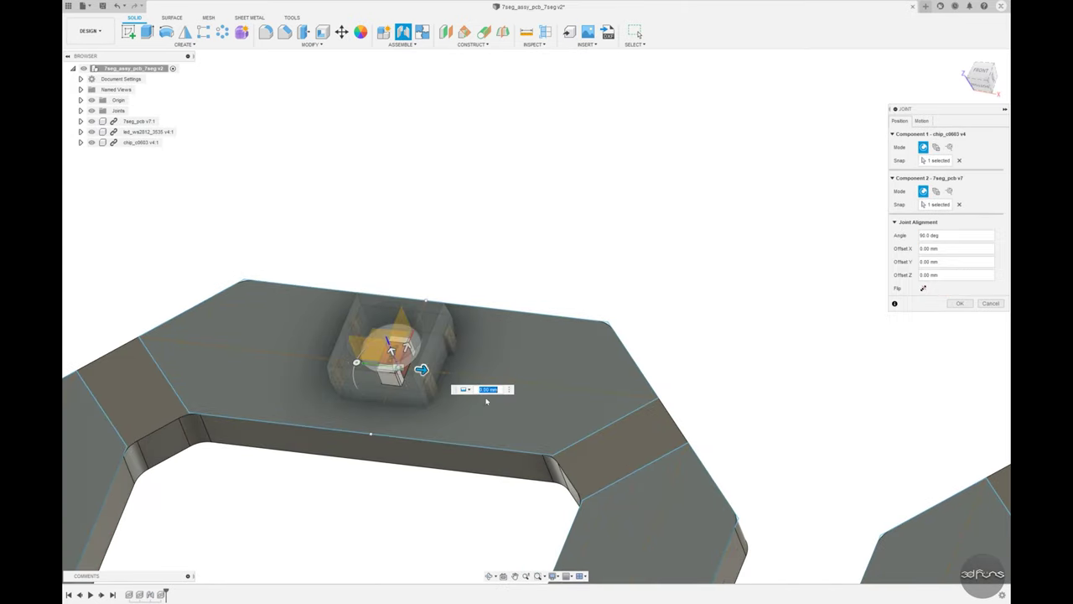
type("3.5")
scroll(498, 400, "up", 3)
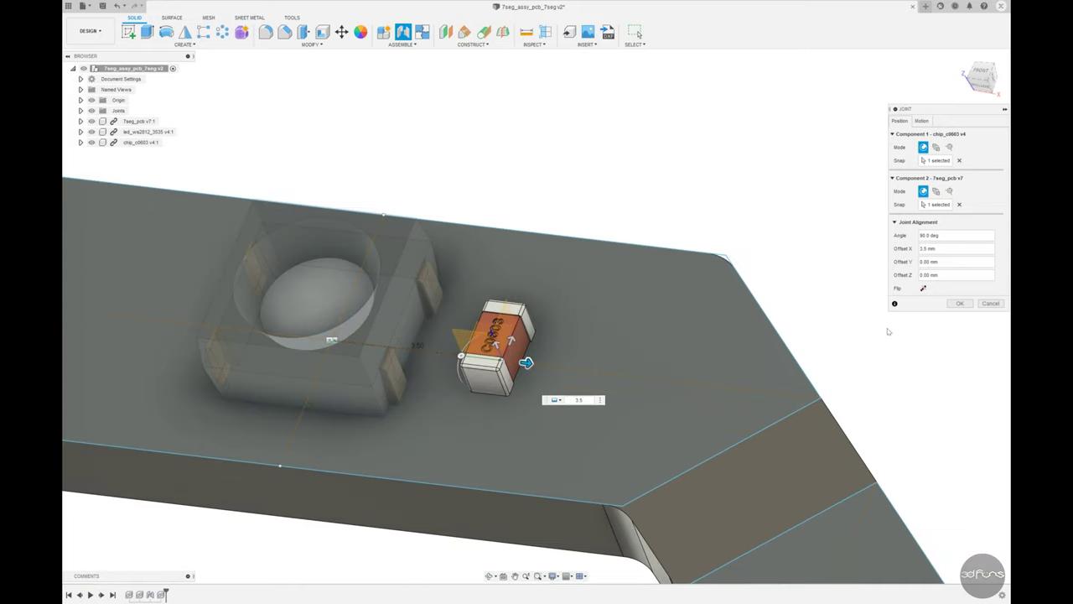
left_click(960, 303)
scroll(570, 241, "down", 5)
mouse_move(570, 242)
middle_mouse_down("shift")
mouse_move(572, 206)
mouse_move(386, 181)
middle_mouse_up("shift")
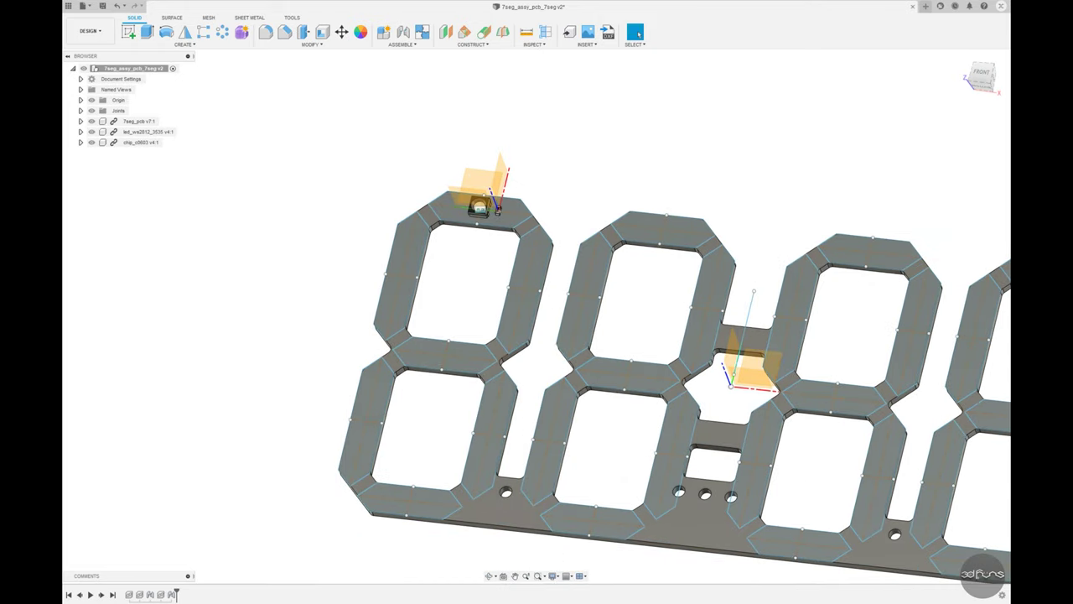
Copy and paste the led_ws2812 LED, then move the copy aside above the board.
key("F6")
key("ctrl+v")
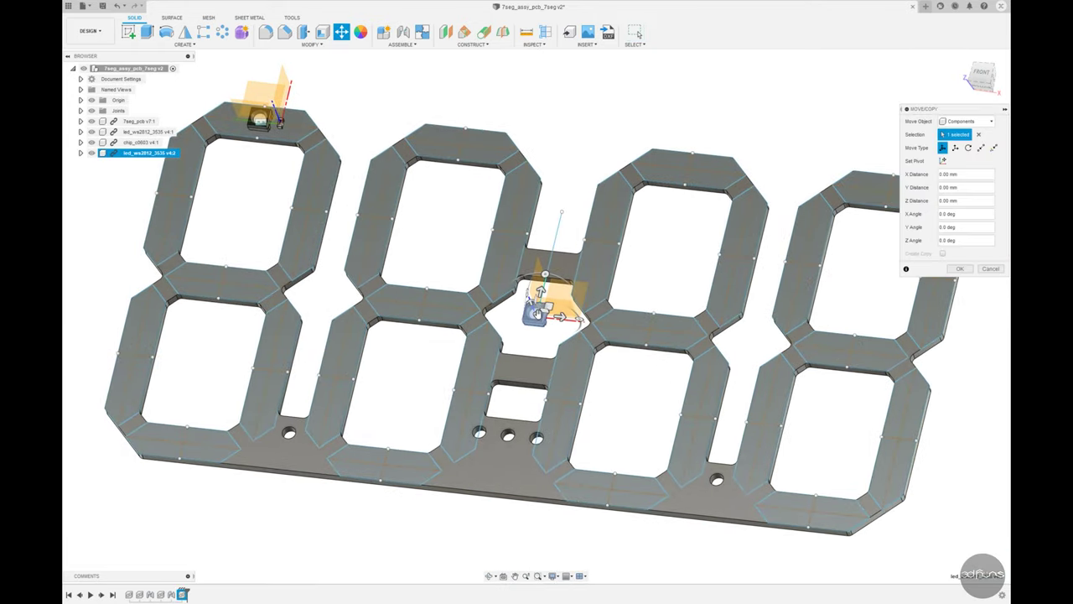
left_click_drag(117, 207, 162, 255)
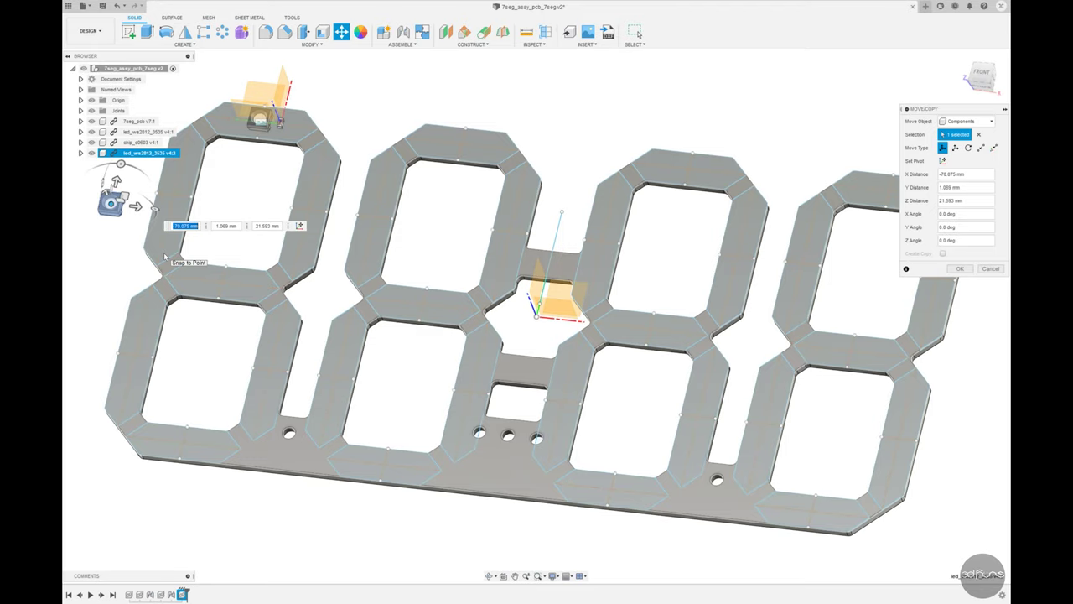
scroll(137, 236, "up", 3)
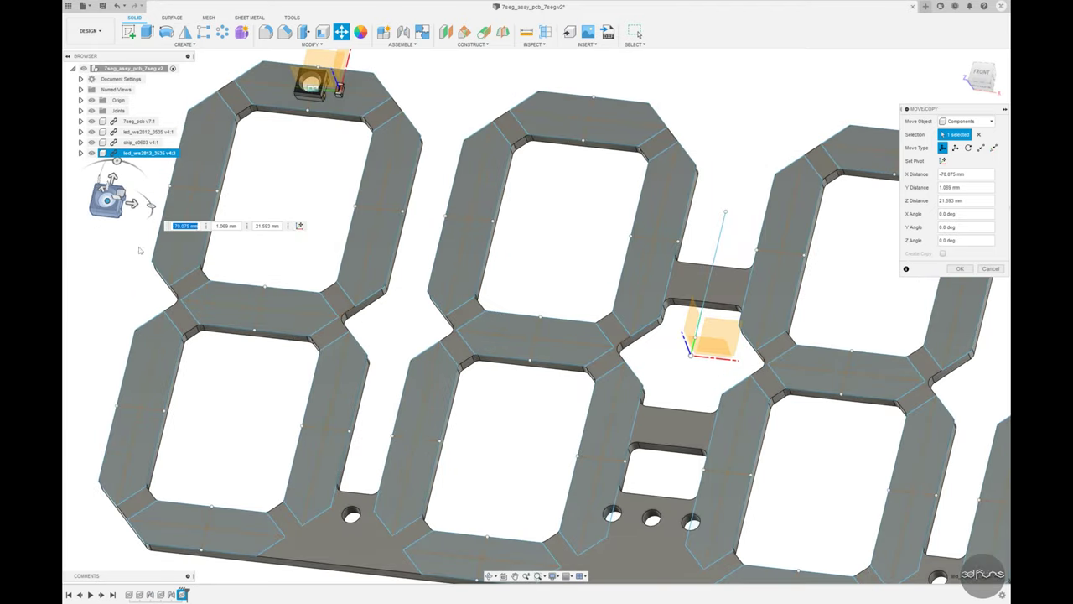
scroll(139, 249, "down", 3)
mouse_move(139, 243)
middle_mouse_down("shift")
mouse_move(168, 277)
mouse_move(179, 344)
middle_mouse_up("shift")
scroll(179, 343, "up", 5)
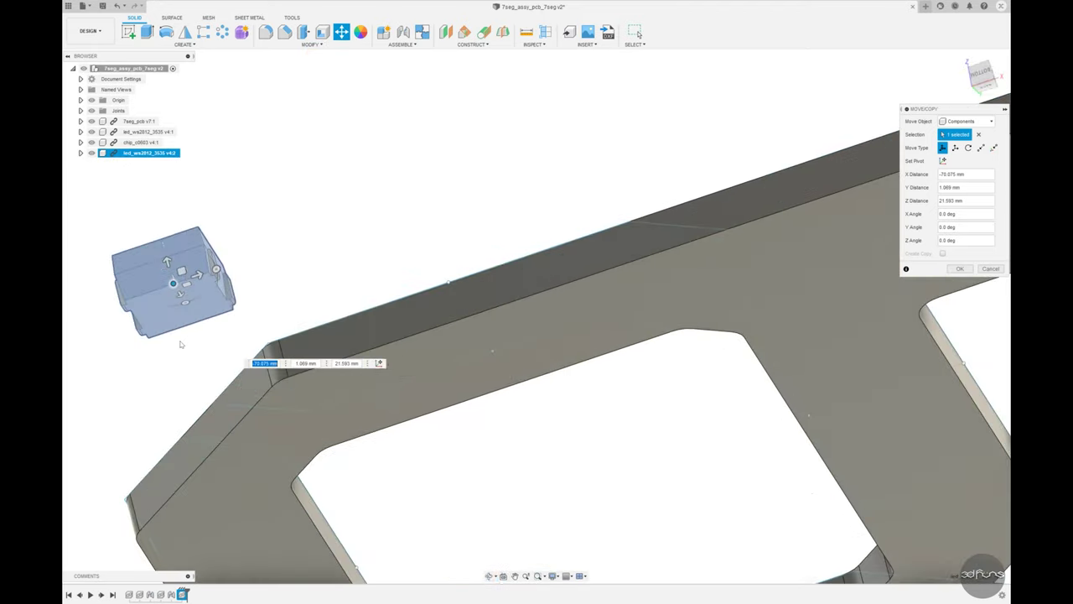
scroll(238, 315, "down", 5)
middle_click_drag(239, 315, 641, 388, "shift")
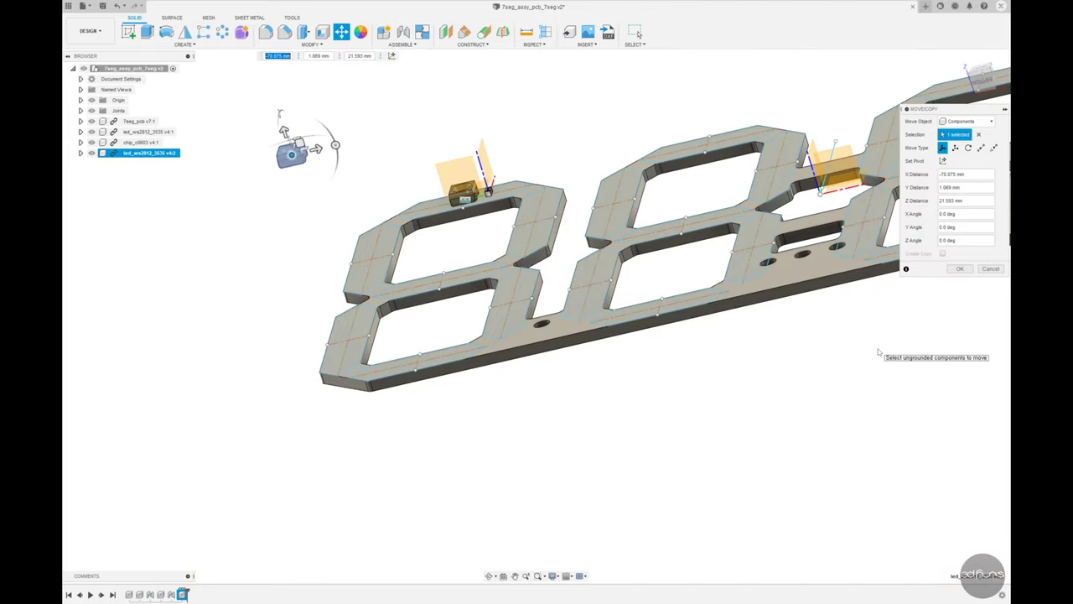
left_click(961, 269)
Joint the LED copy onto the first digit's lower-left segment face.
left_click(403, 32)
scroll(481, 306, "down", 3)
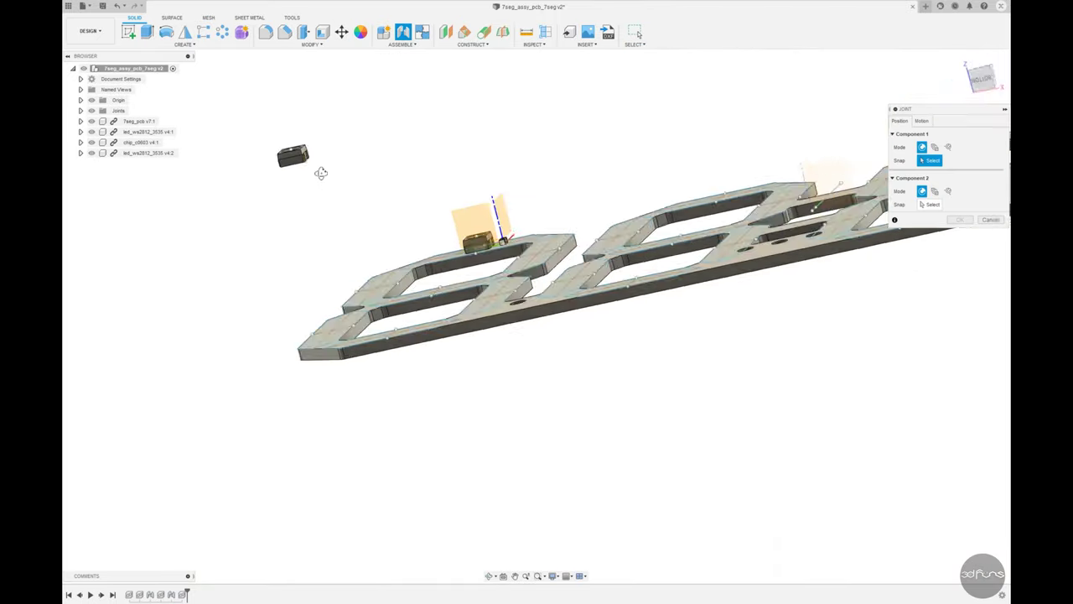
scroll(480, 306, "up", 5)
scroll(480, 306, "down", 2)
middle_click_drag(480, 306, 394, 321, "shift")
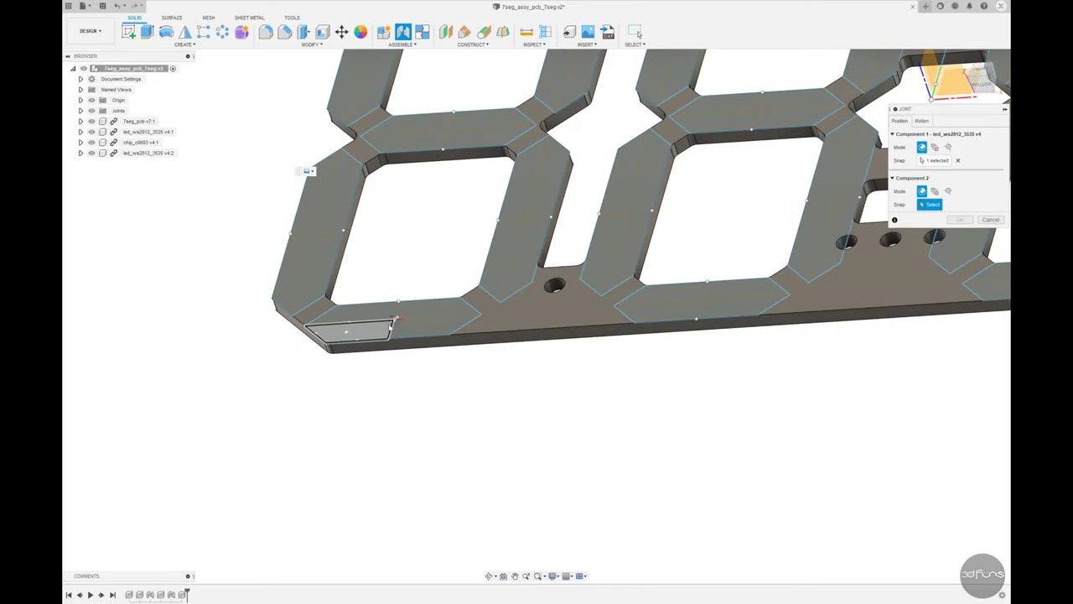
scroll(374, 329, "up", 3)
left_click(414, 331)
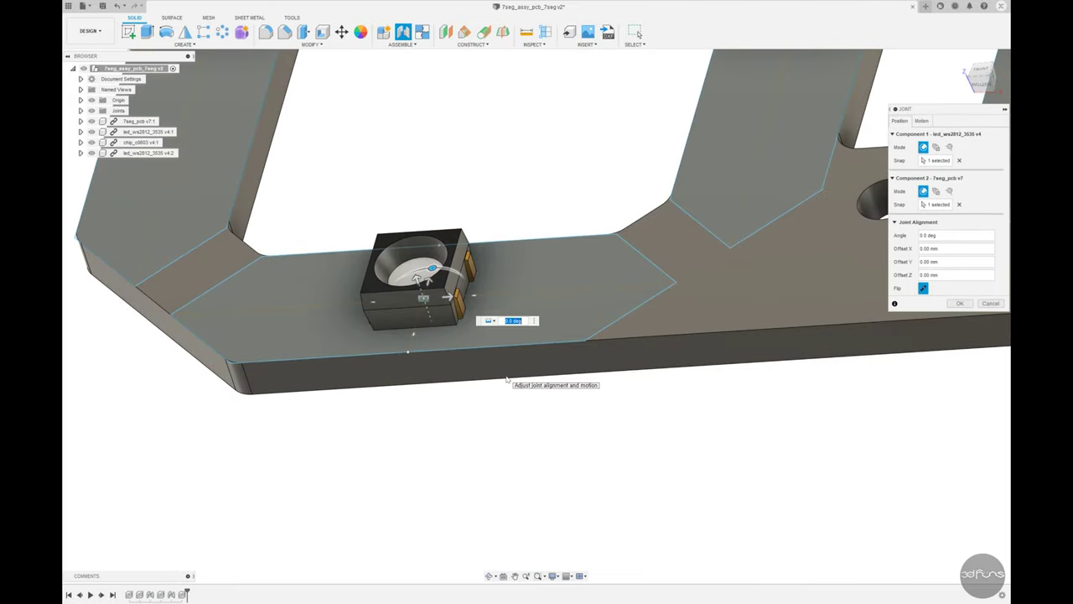
left_click(960, 304)
Paste another chip_c0603 copy into the assembly.
scroll(381, 467, "down", 5)
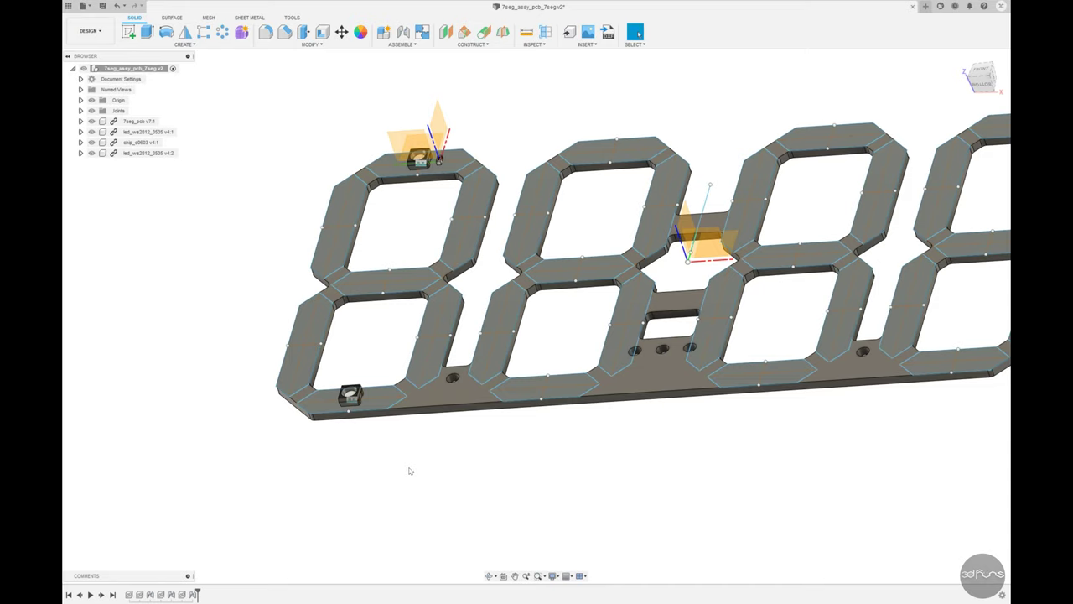
scroll(414, 194, "up", 3)
scroll(414, 195, "up", 5)
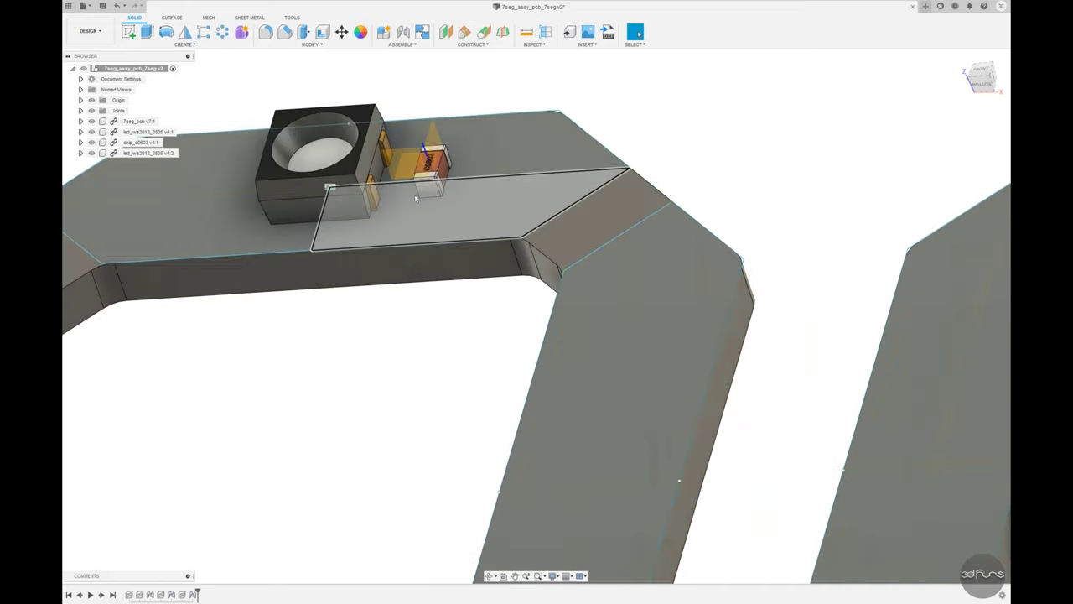
scroll(424, 197, "down", 2)
scroll(423, 197, "down", 4)
scroll(424, 197, "down", 1)
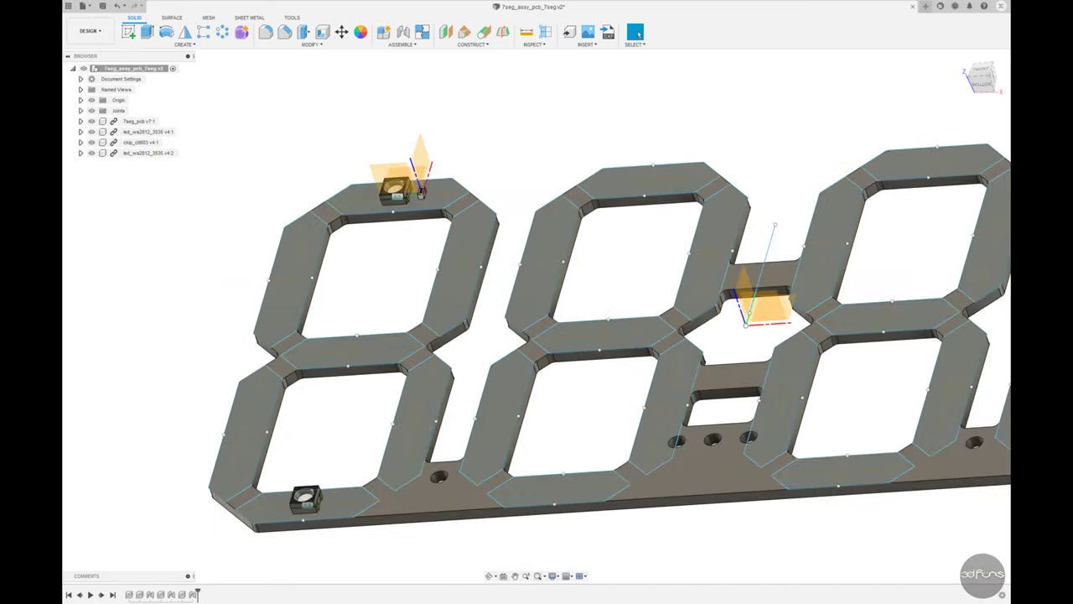
scroll(371, 274, "down", 2)
key("ctrl+v")
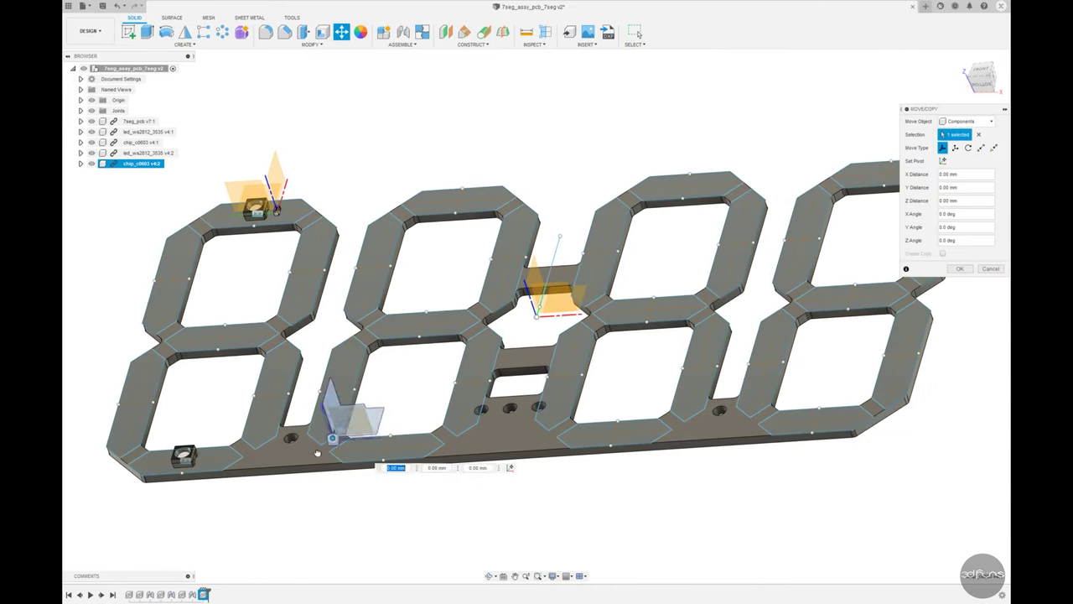
Place the pasted 0603 chip by the lower-left LED and joint it to the PCB face.
left_click(224, 513)
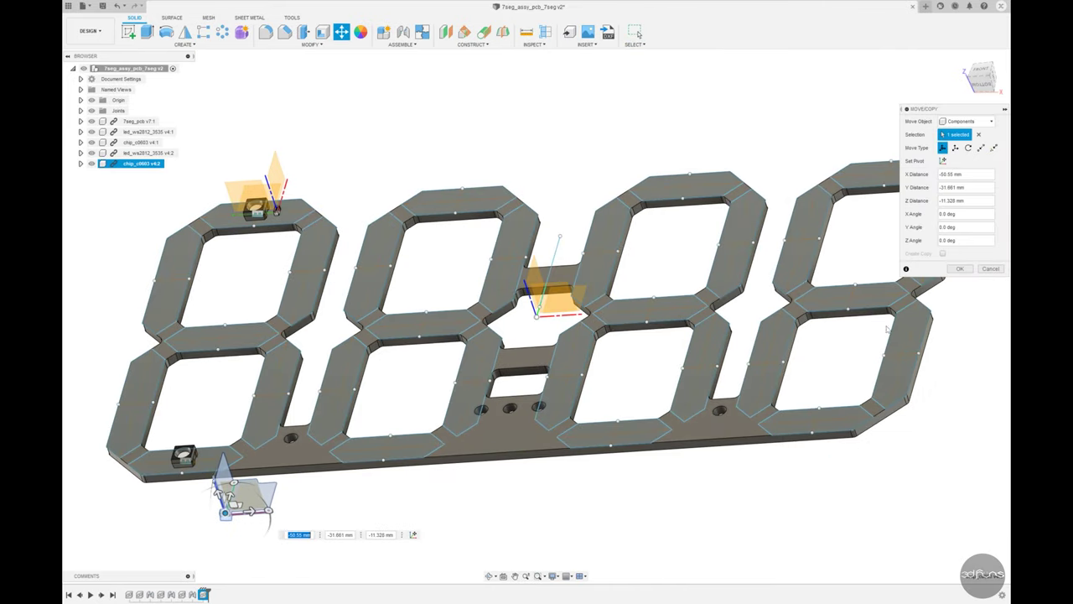
left_click(960, 269)
left_click(403, 32)
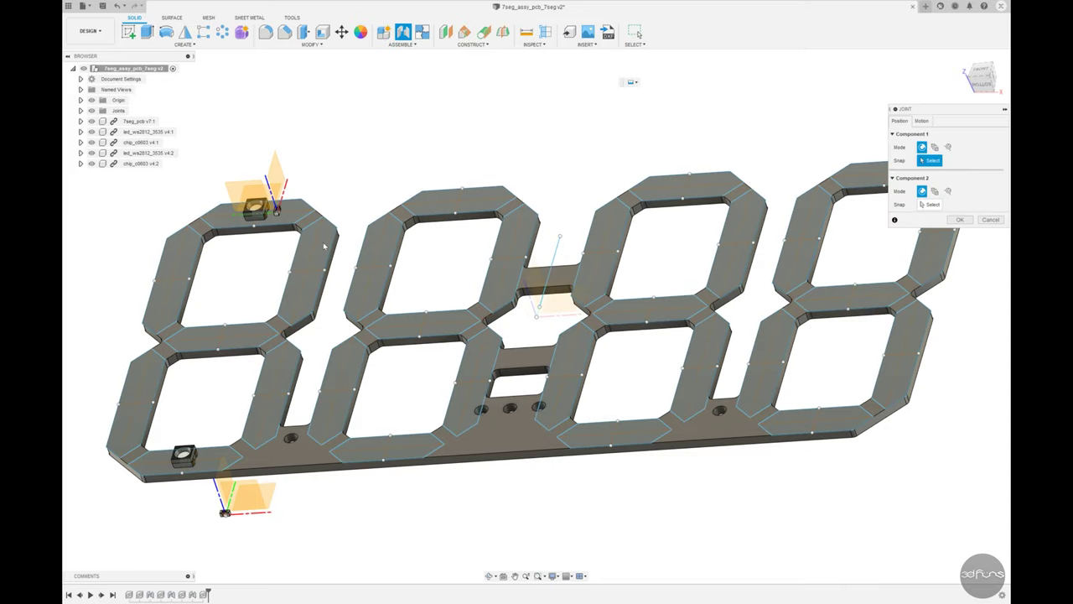
middle_click_drag(377, 252, 199, 335, "shift")
scroll(199, 335, "up", 5)
left_click(198, 335)
scroll(286, 354, "down", 5)
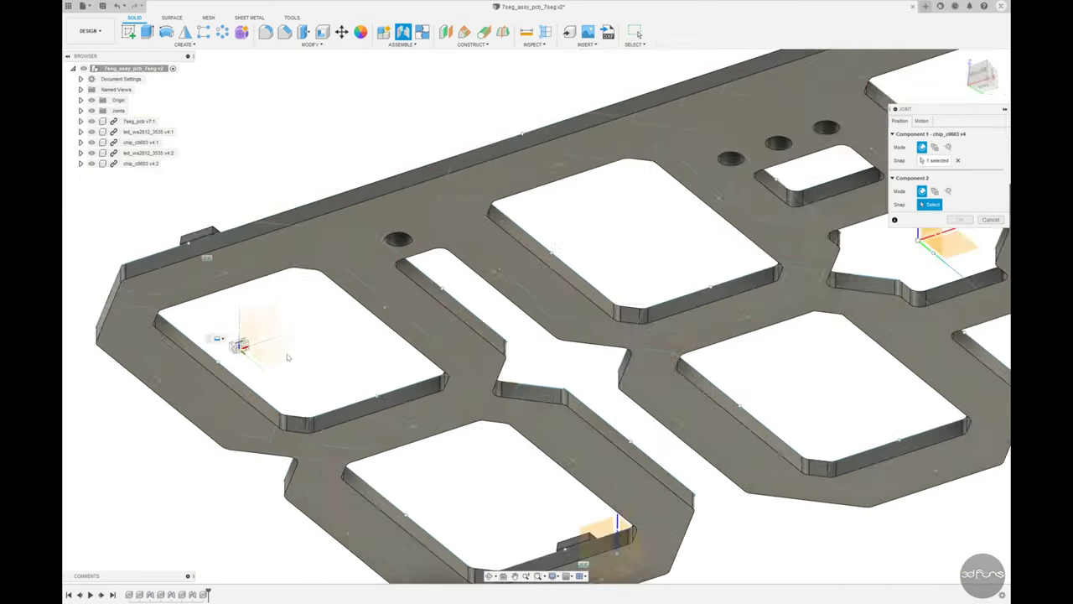
middle_click_drag(286, 354, 324, 395, "shift")
scroll(323, 395, "up", 5)
left_click(168, 223)
type("3.5")
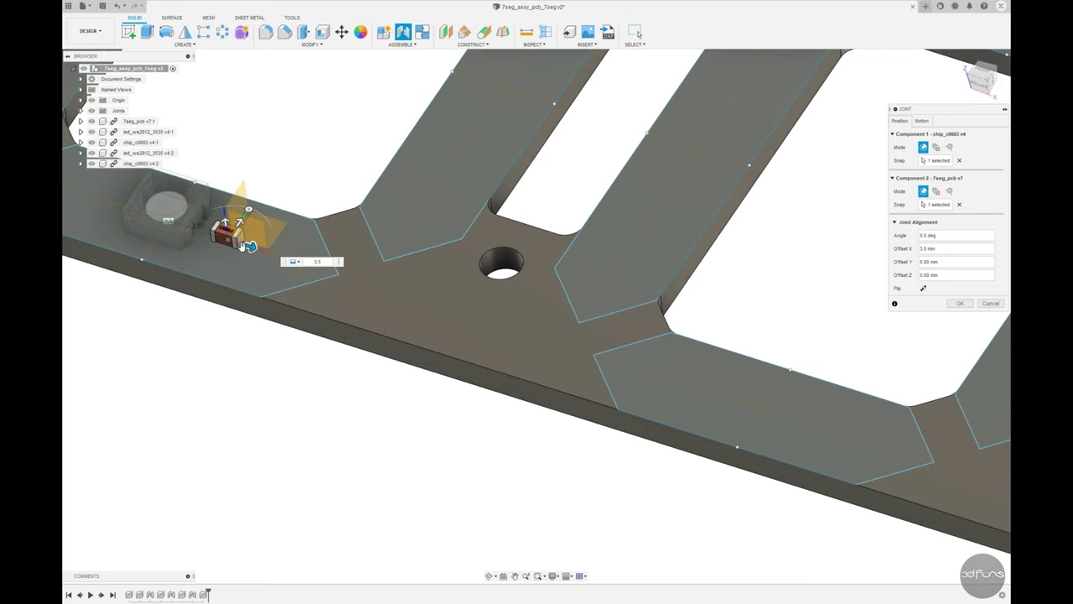
Offset the jointed chip 3.5 mm and turn it 90° on the board.
scroll(295, 280, "up", 3)
scroll(292, 269, "up", 3)
key("Tab")
left_click_drag(290, 258, 201, 268)
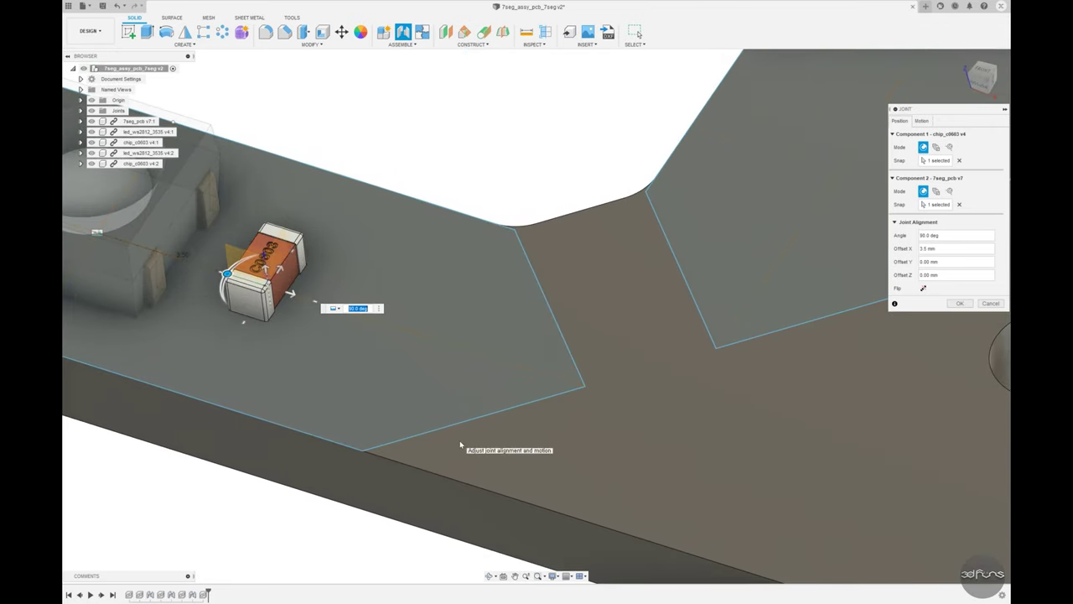
scroll(327, 524, "down", 5)
scroll(327, 524, "down", 3)
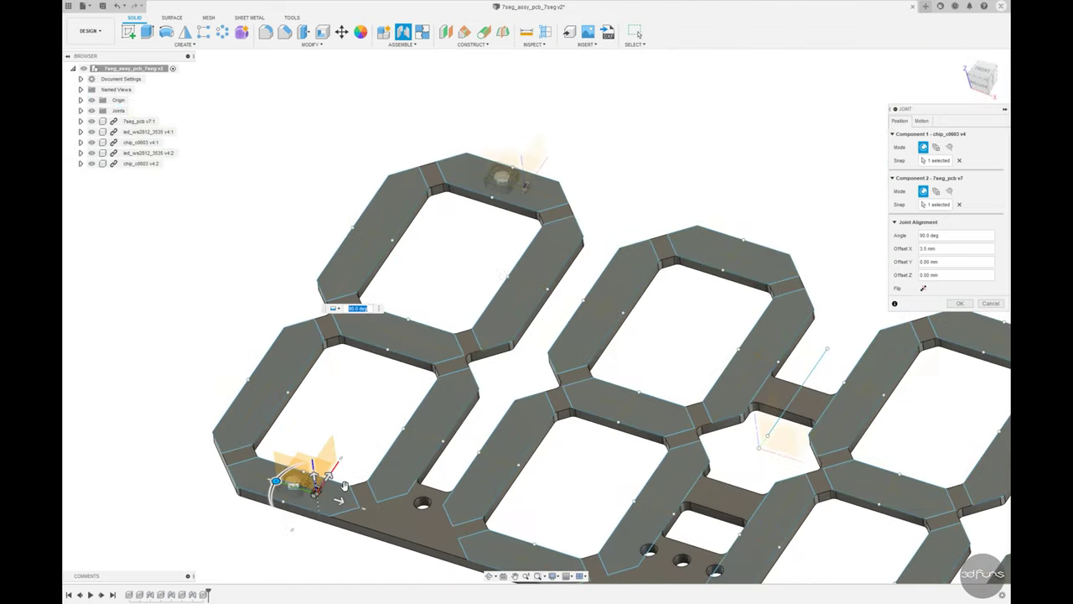
scroll(529, 170, "up", 4)
scroll(530, 170, "up", 3)
scroll(530, 169, "down", 3)
scroll(503, 193, "down", 3)
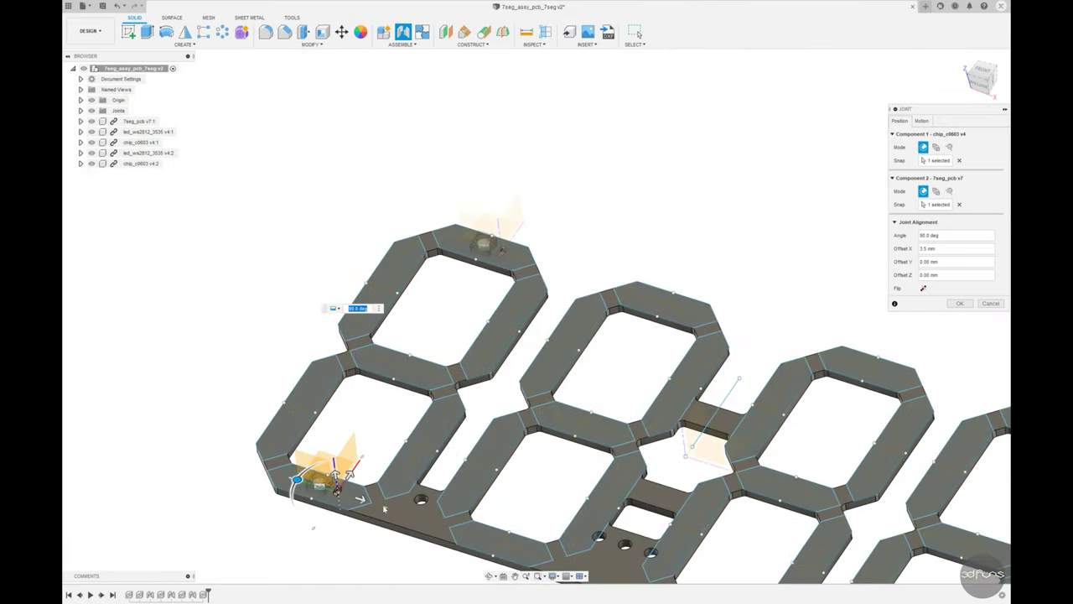
scroll(352, 461, "up", 3)
scroll(352, 461, "up", 2)
scroll(441, 314, "down", 5)
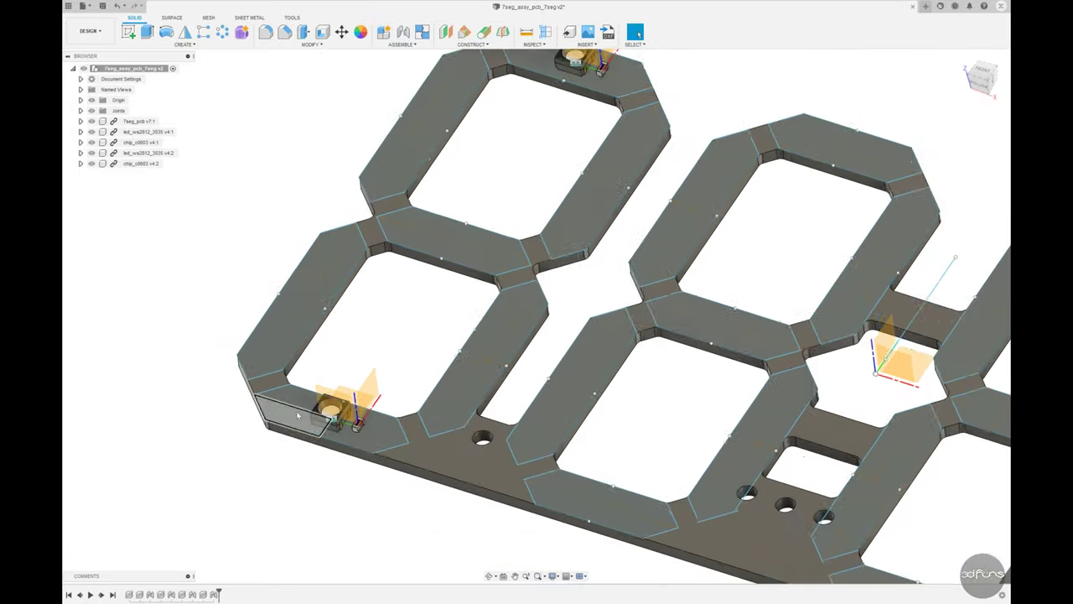
mouse_move(399, 335)
middle_mouse_down("shift")
mouse_move(415, 318)
mouse_move(406, 329)
middle_mouse_up("shift")
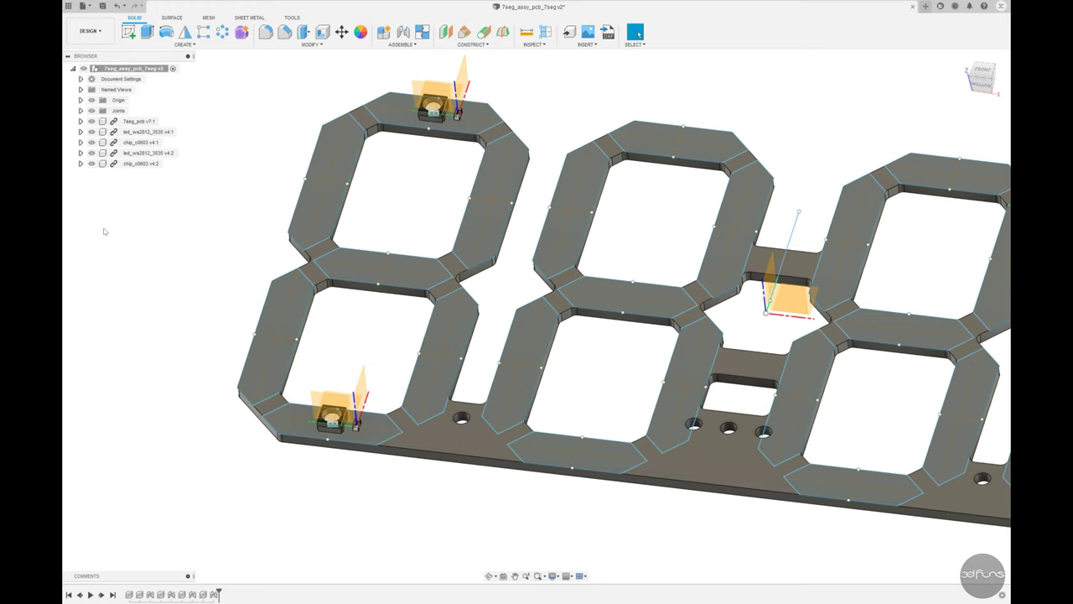
Paste a third WS2812 LED and joint it onto the first digit's middle segment.
key("ctrl+v")
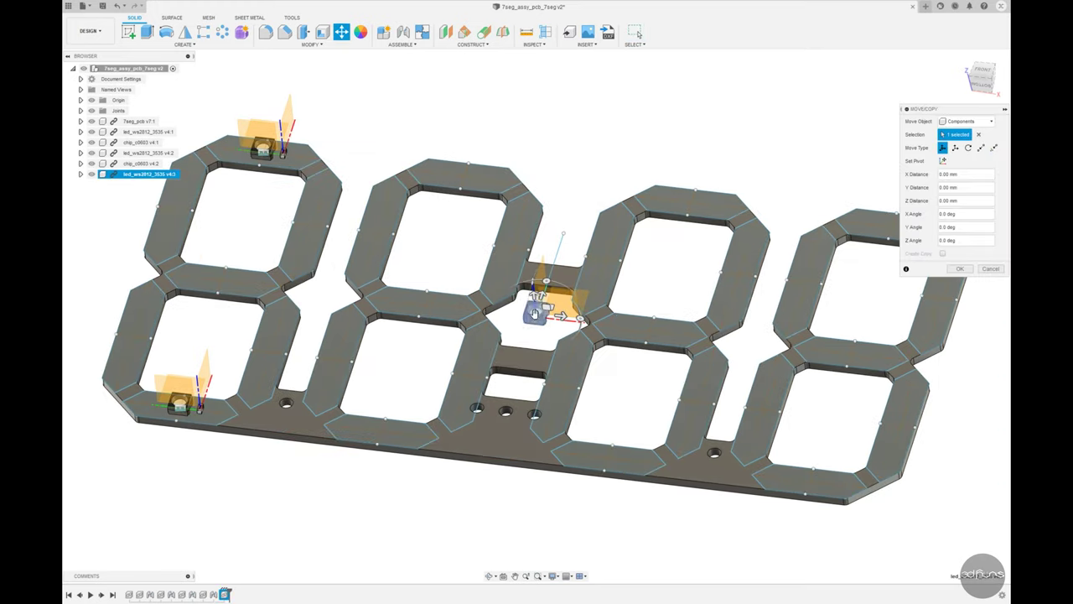
left_click(959, 269)
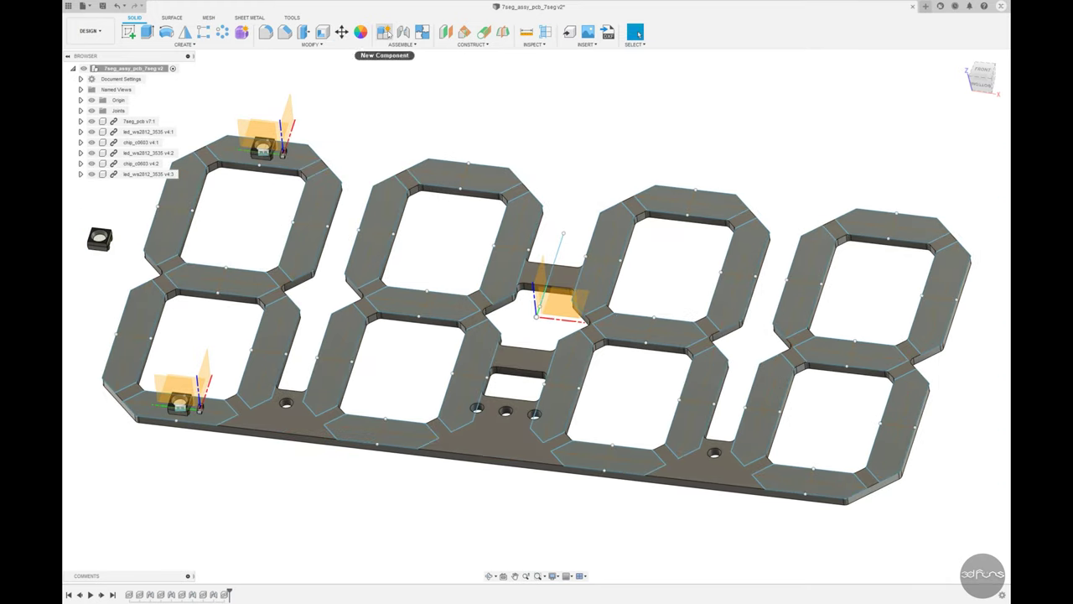
left_click(403, 31)
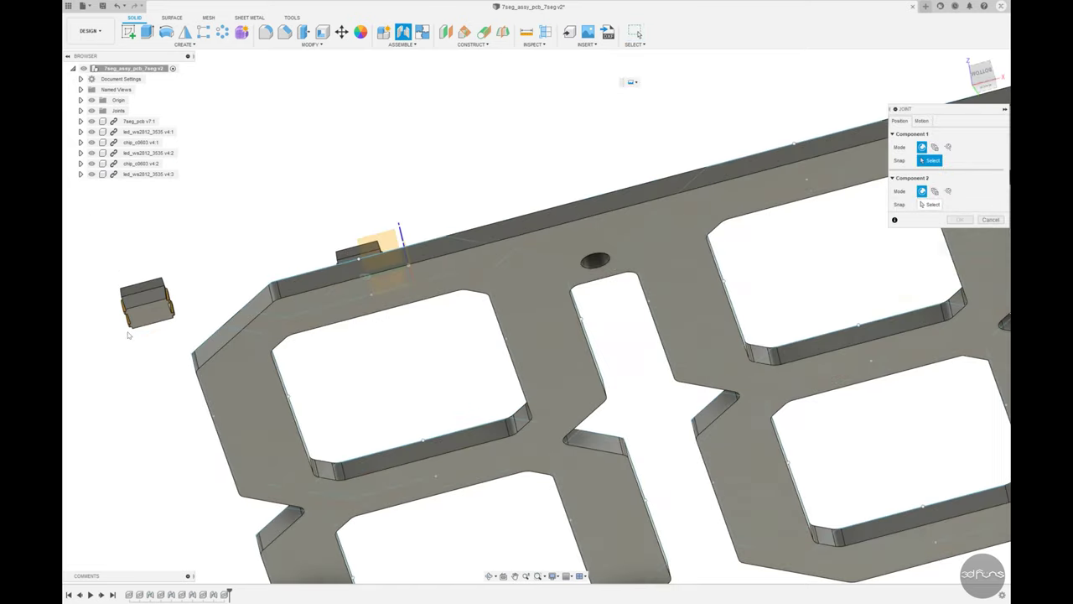
left_click(144, 304)
mouse_move(144, 304)
middle_mouse_down("shift")
mouse_move(398, 359)
mouse_move(382, 209)
middle_mouse_up("shift")
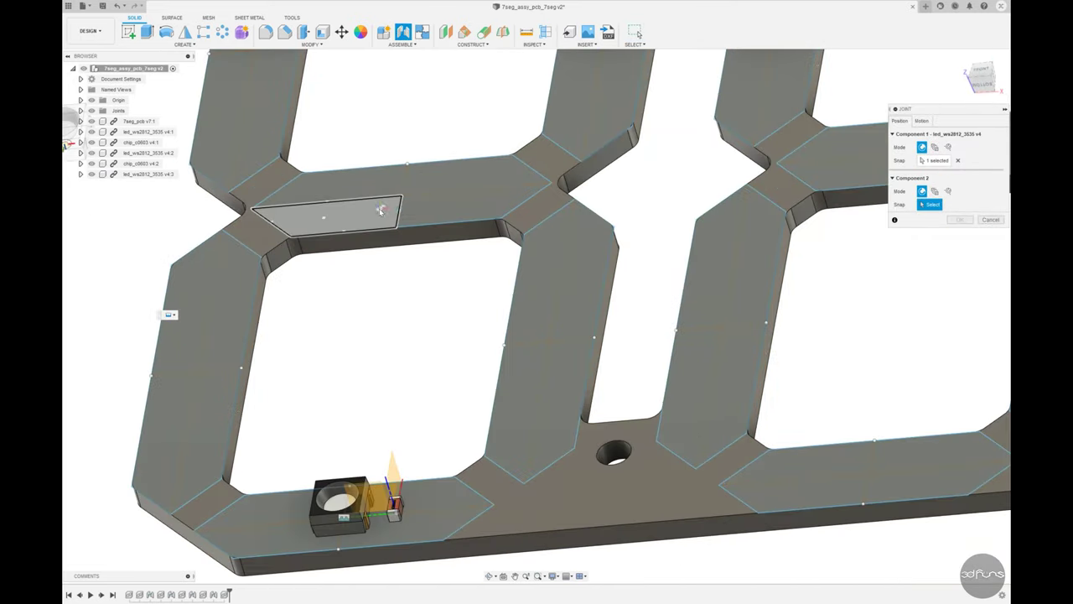
left_click(382, 209)
left_click(960, 303)
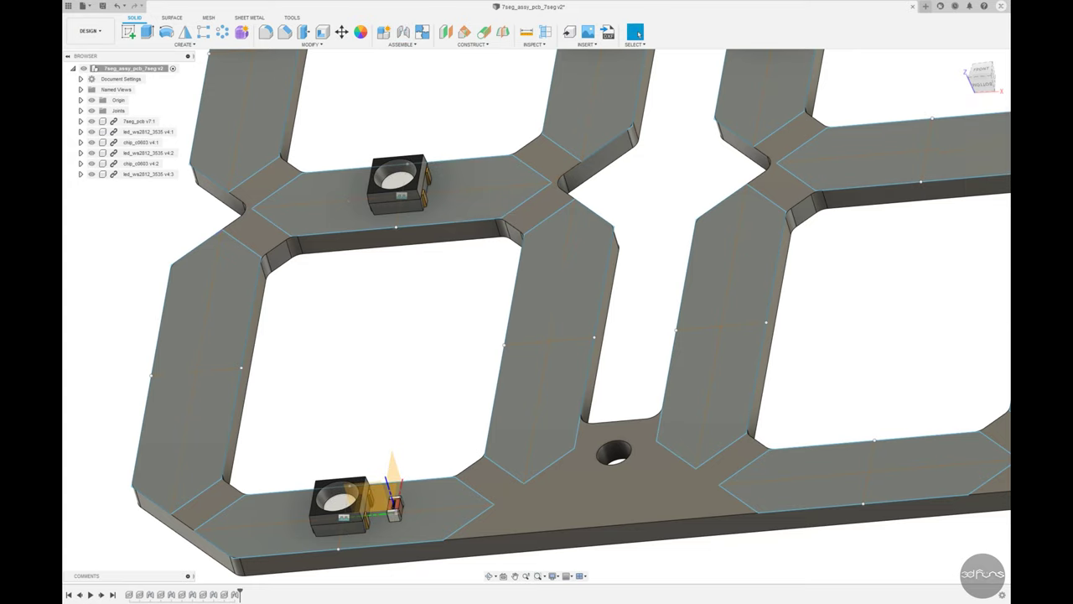
Paste and place a third copy of the 0603 chip.
scroll(455, 359, "down", 5)
key("ctrl+v")
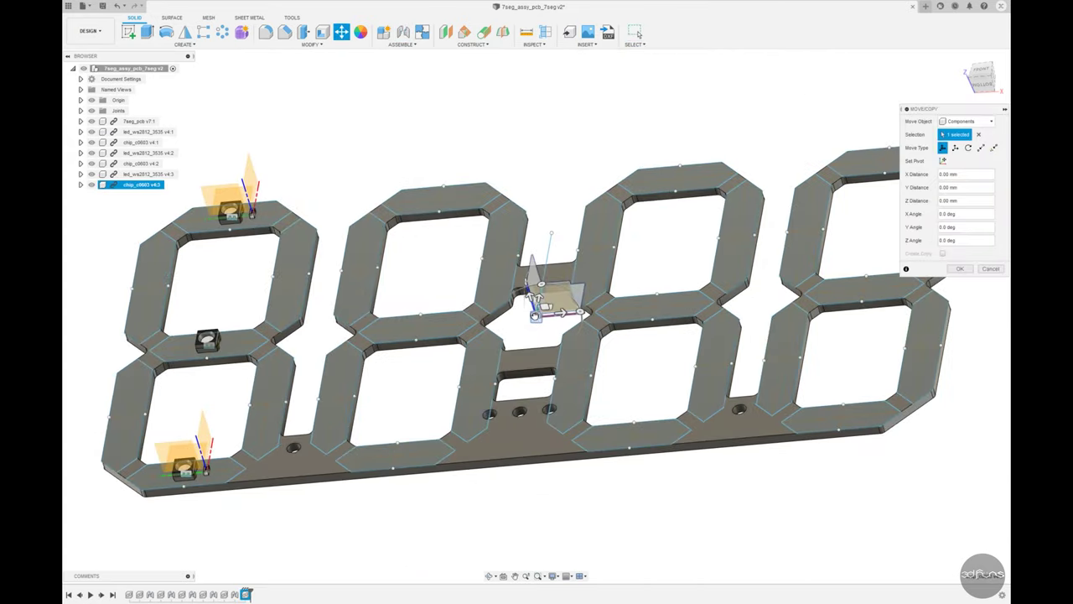
left_click(960, 268)
key("j")
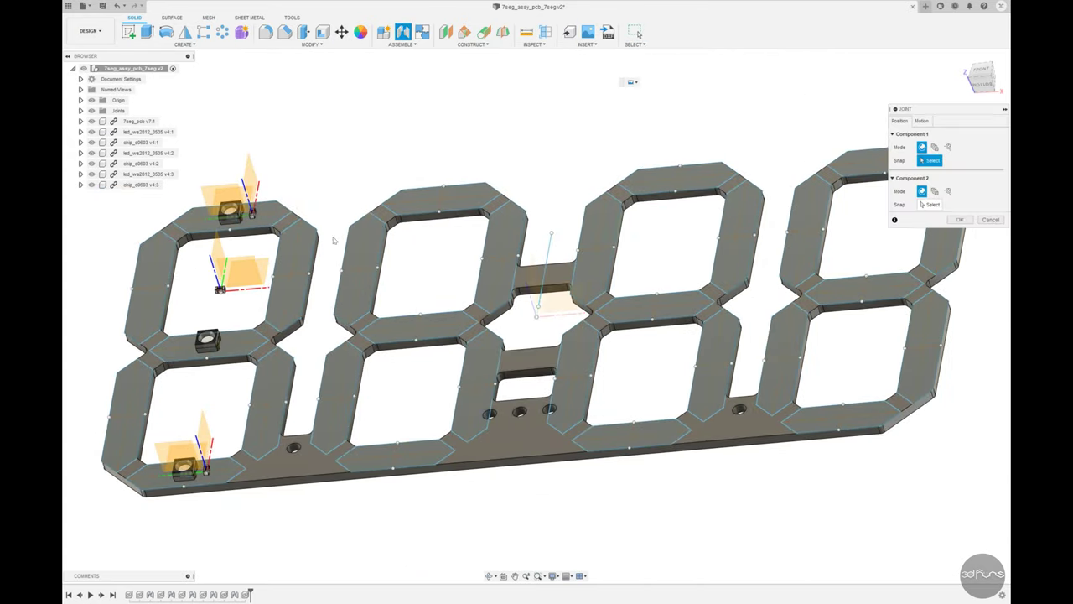
middle_click_drag(353, 268, 262, 261, "shift")
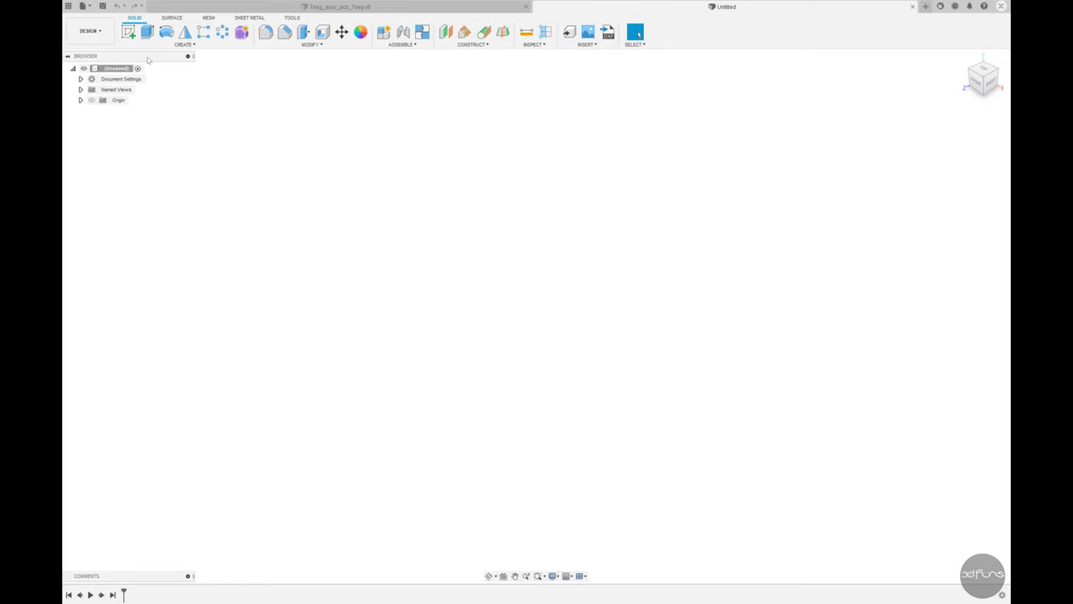
Save the new empty design as 7seg_assy_total in the 7Seg_Clock project.
left_click(103, 6)
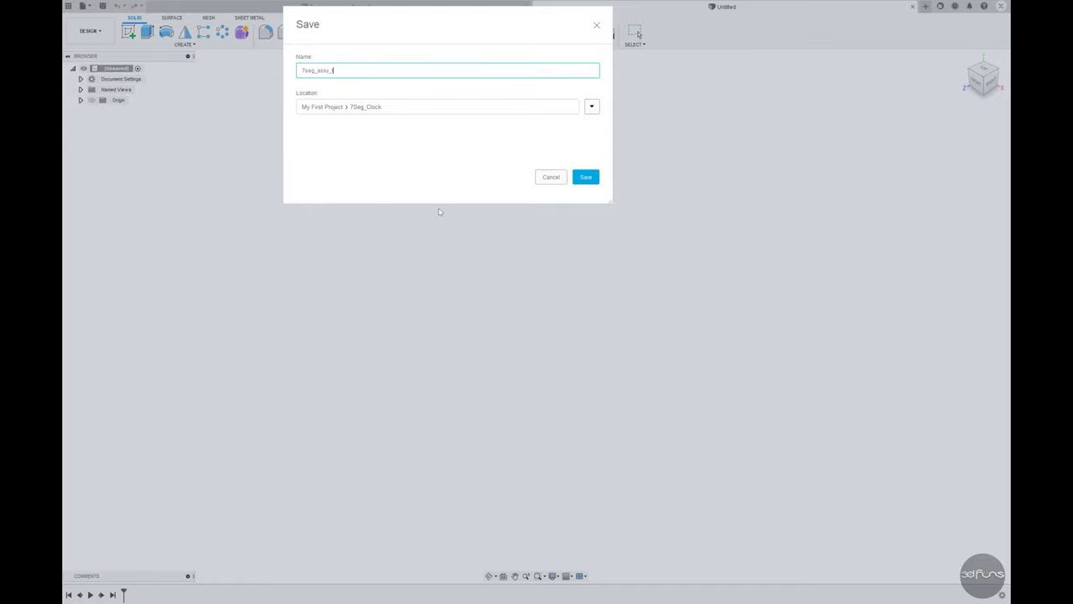
left_click(587, 177)
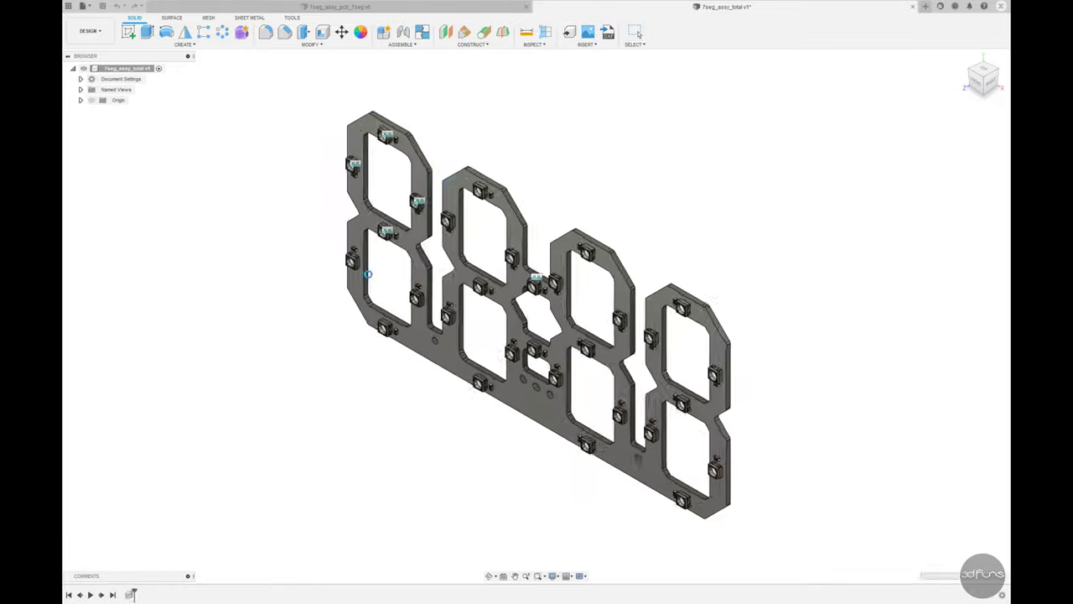
Place the inserted PCB assembly and then the 7seg_case_top part where they landed.
left_click(958, 270)
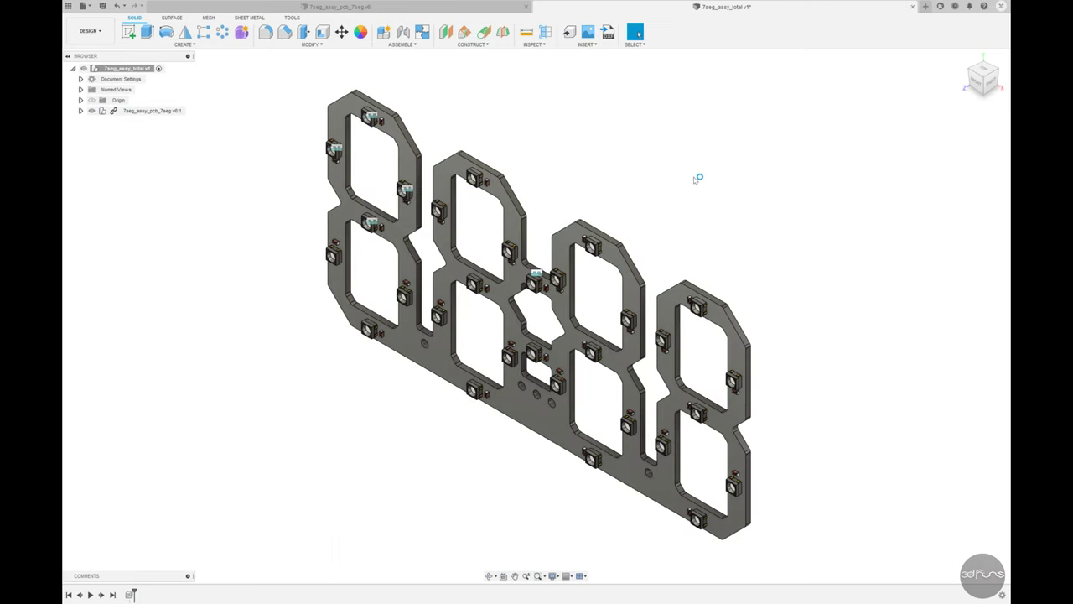
left_click(958, 270)
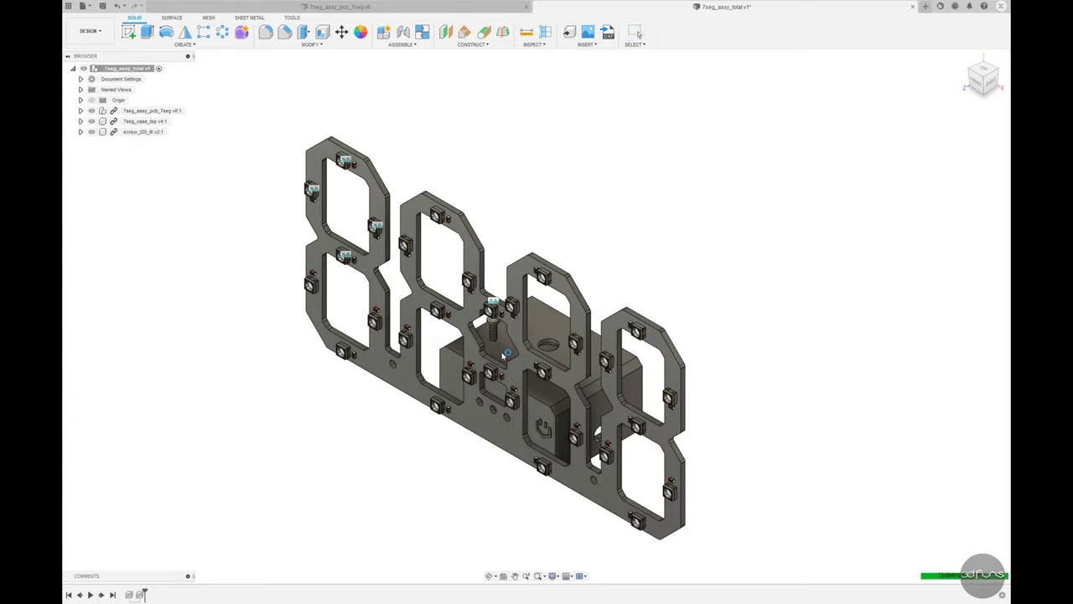
Place the inserted screw and joint its head into a PCB mounting hole.
left_click(956, 269)
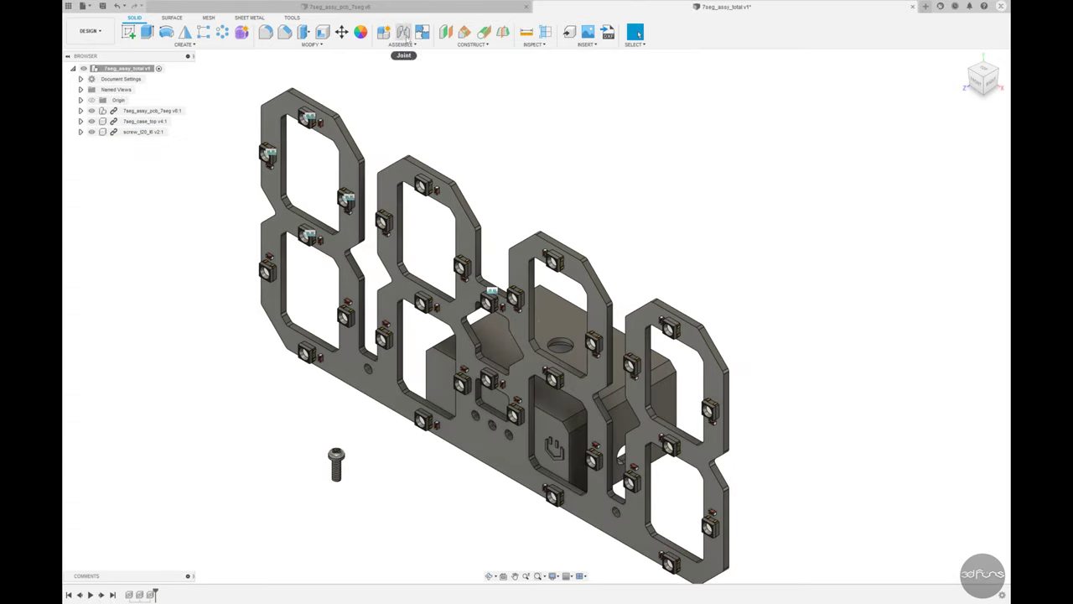
key("j")
middle_click_drag(536, 336, 376, 253, "shift")
scroll(376, 252, "up", 5)
left_click(377, 252)
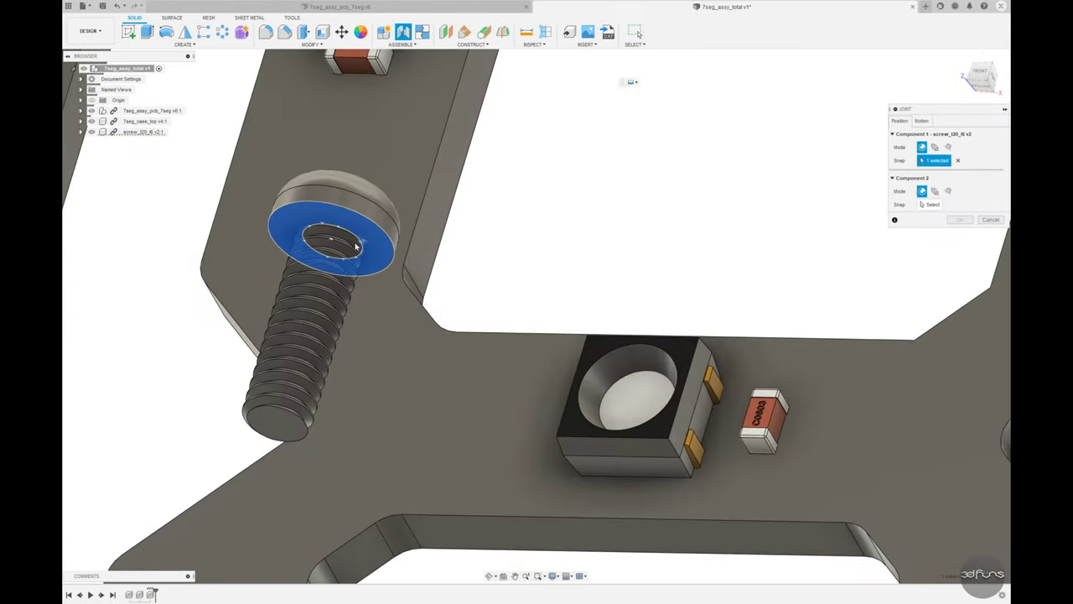
scroll(453, 242, "down", 3)
scroll(419, 248, "down", 5)
left_click(560, 472)
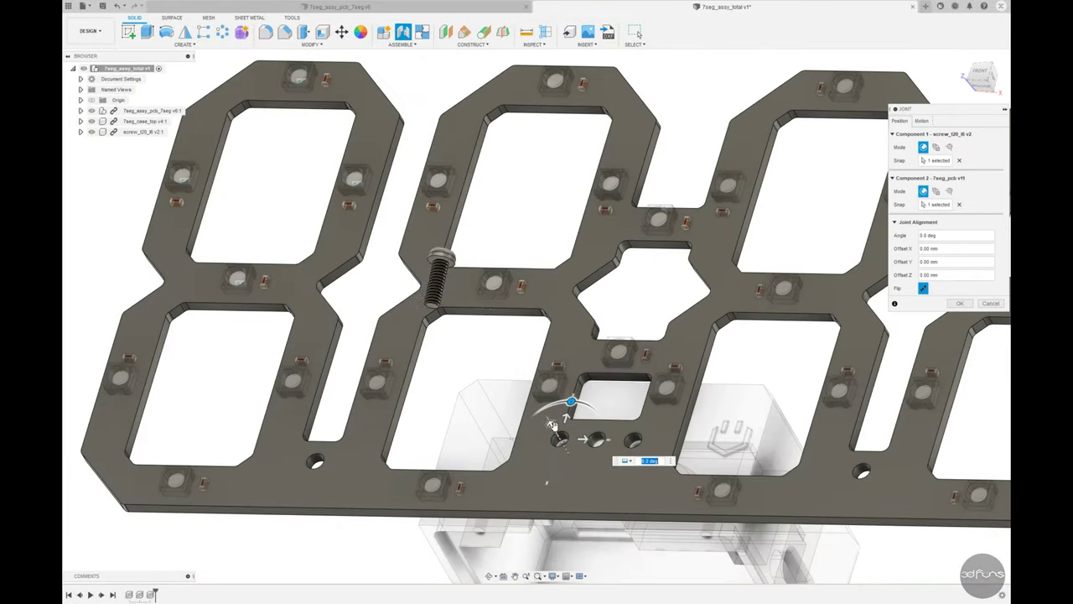
left_click(962, 304)
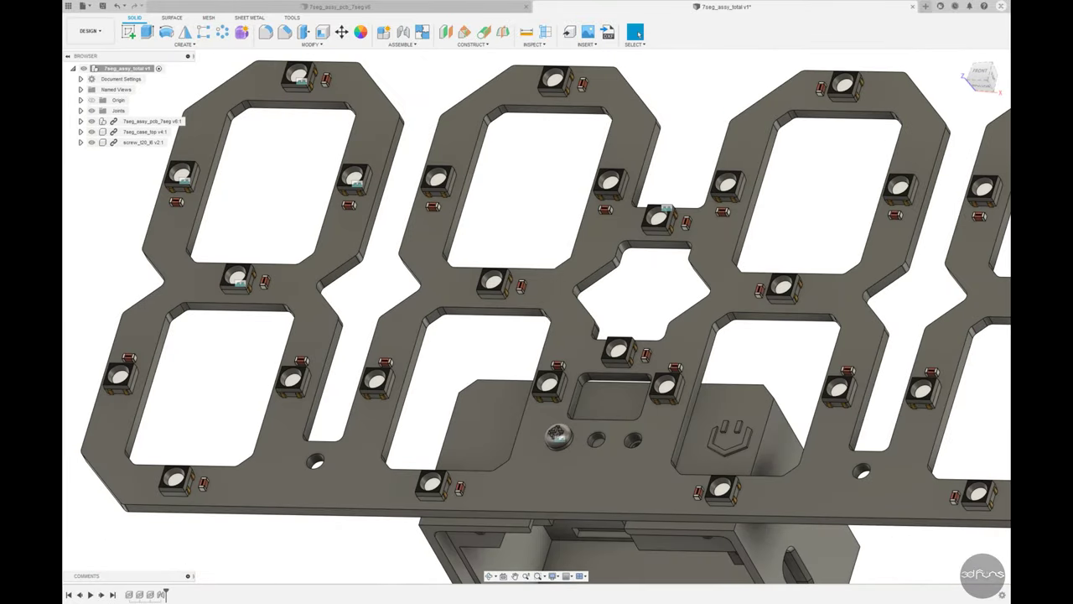
Copy the screw and joint the second copy into the other mounting hole.
key("ctrl+c")
key("ctrl+v")
scroll(515, 242, "down", 3)
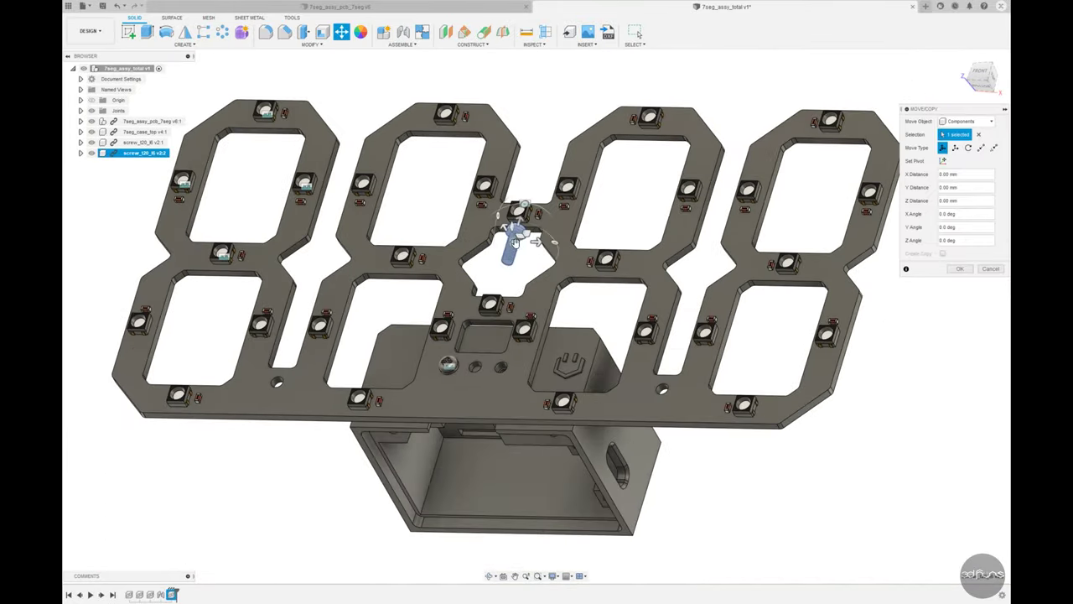
left_click_drag(515, 241, 311, 489)
left_click(960, 269)
left_click(403, 32)
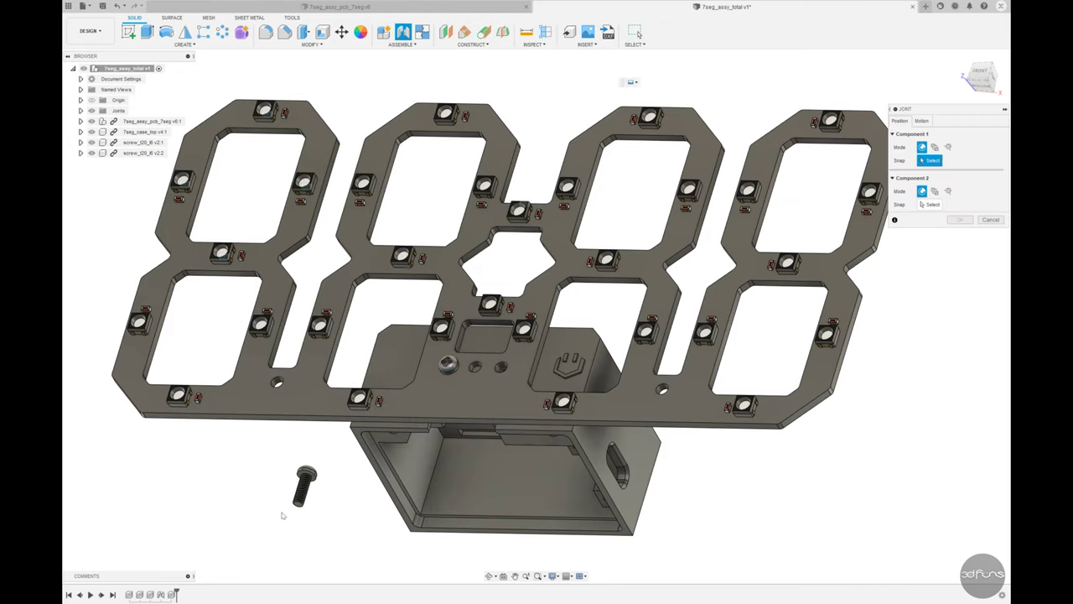
scroll(286, 503, "up", 5)
left_click(248, 415)
scroll(305, 469, "down", 3)
scroll(304, 470, "down", 2)
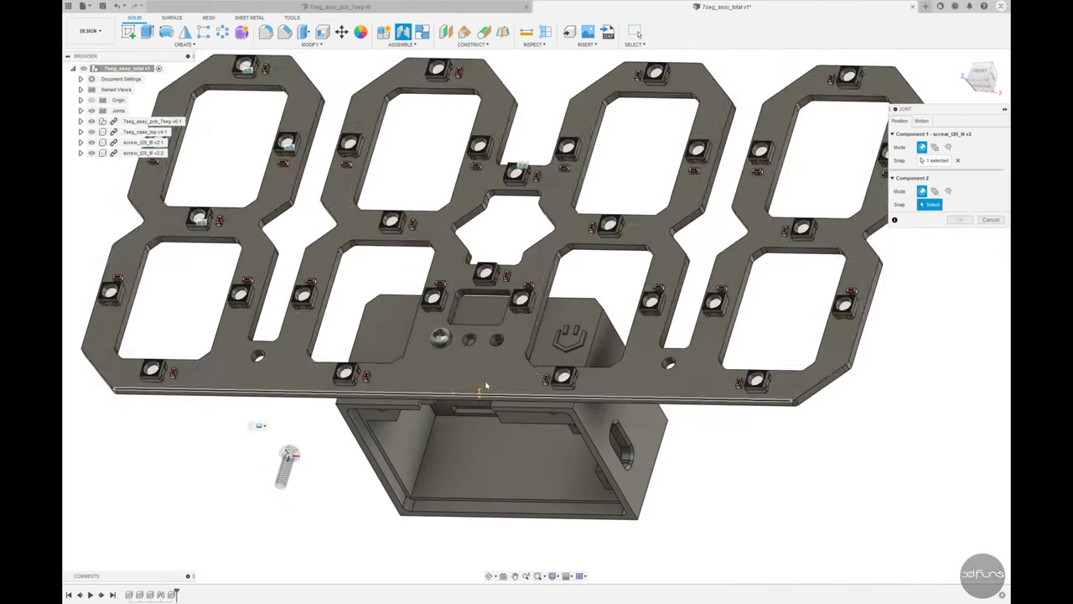
left_click(496, 339)
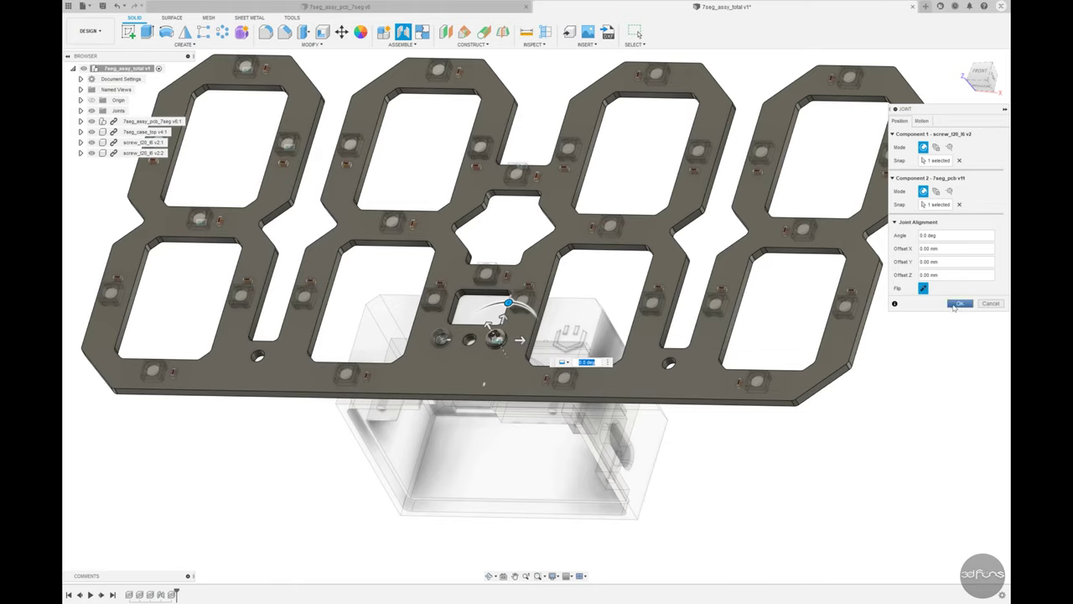
left_click(960, 303)
middle_click_drag(838, 251, 635, 34, "shift")
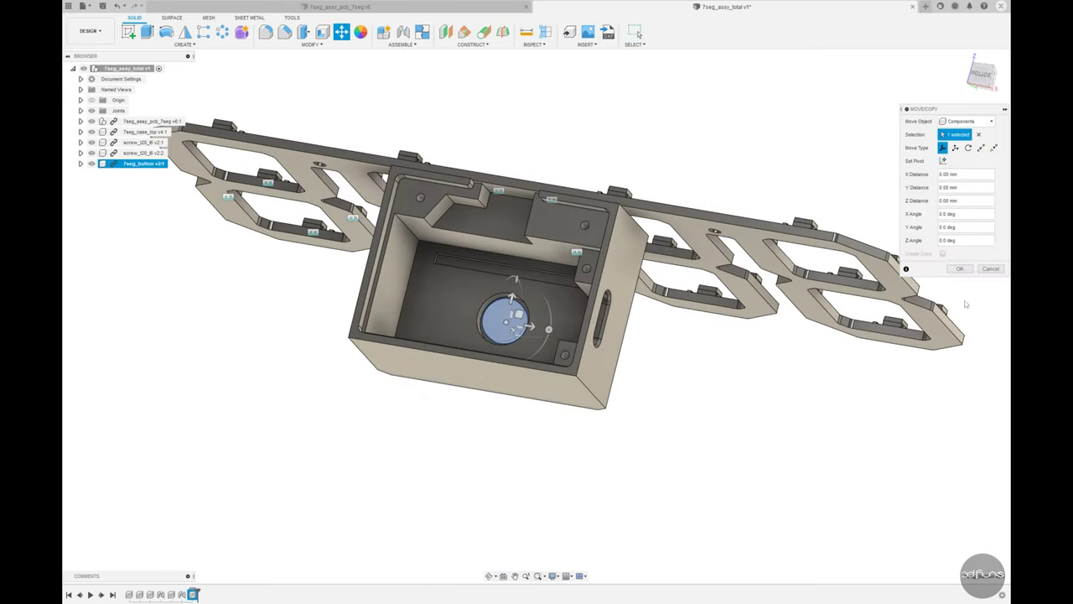
Place the button, then move the clock PCB beside the case at X angle 0, Z angle -90.
left_click(960, 269)
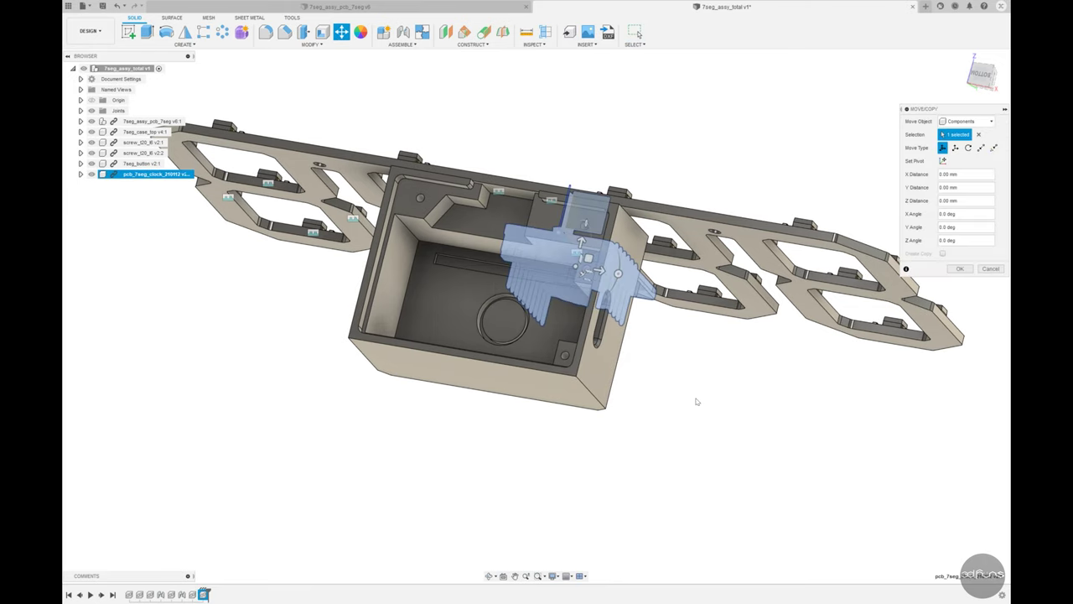
left_click_drag(576, 265, 268, 438)
middle_click_drag(397, 383, 301, 402, "shift")
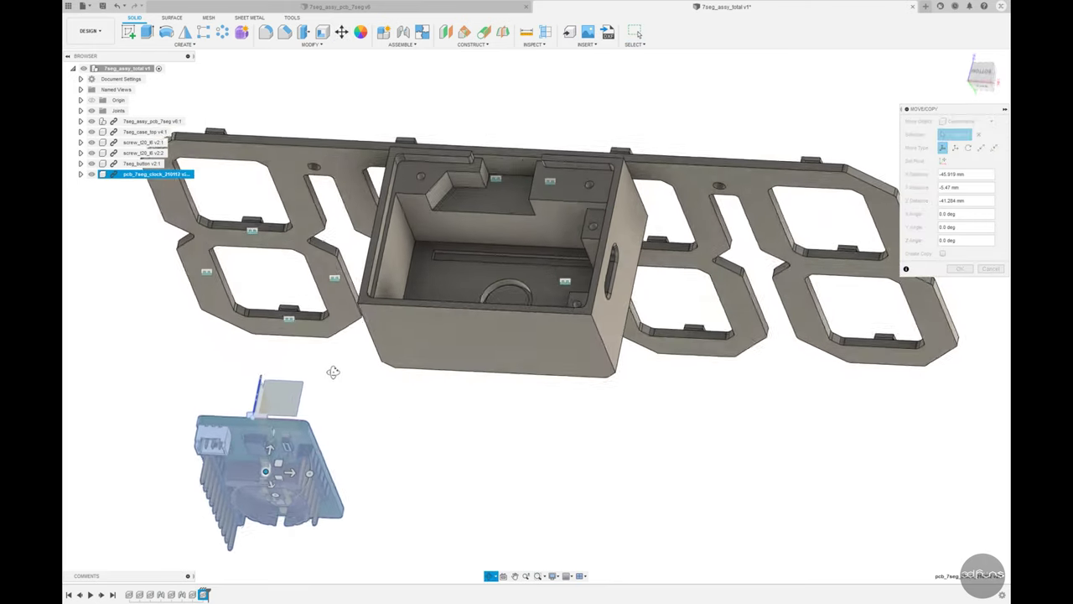
mouse_move(294, 415)
left_mouse_down()
mouse_move(315, 442)
mouse_move(286, 504)
left_mouse_up()
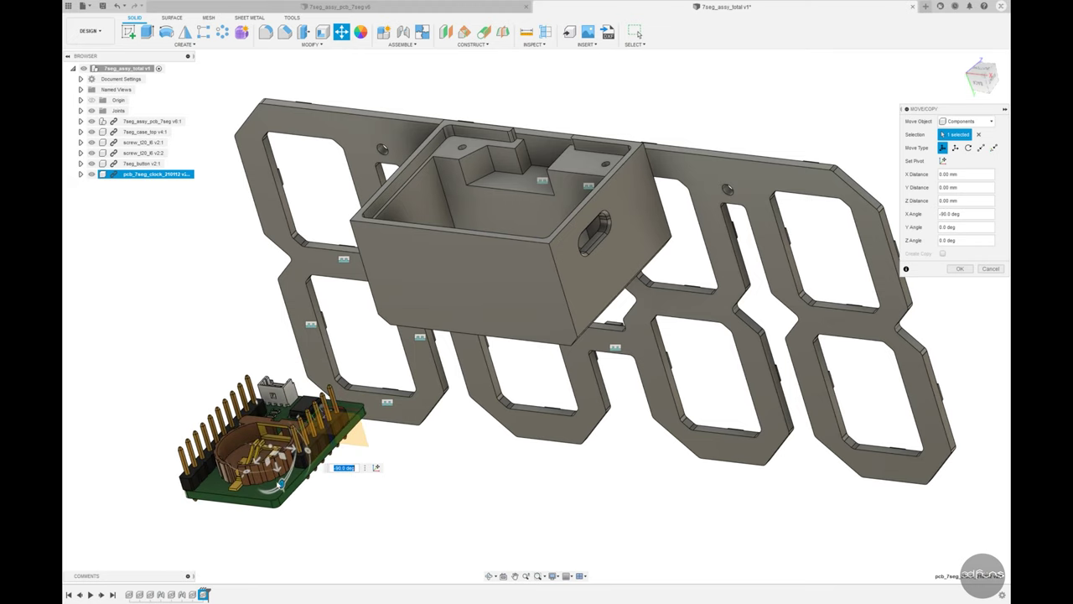
middle_click_drag(285, 467, 306, 407, "shift")
left_click_drag(306, 404, 440, 461)
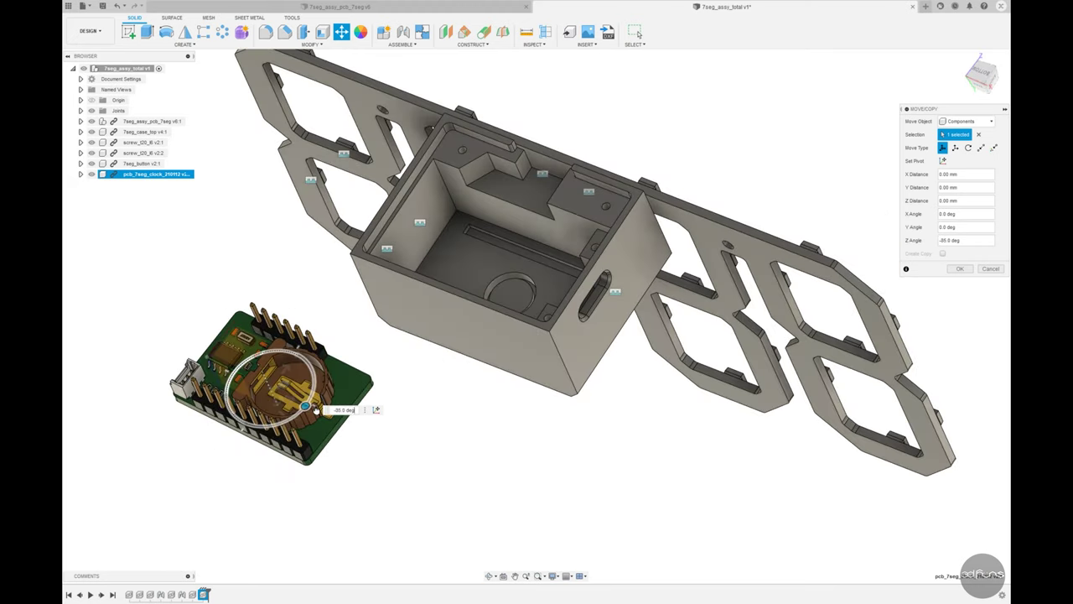
left_click(960, 269)
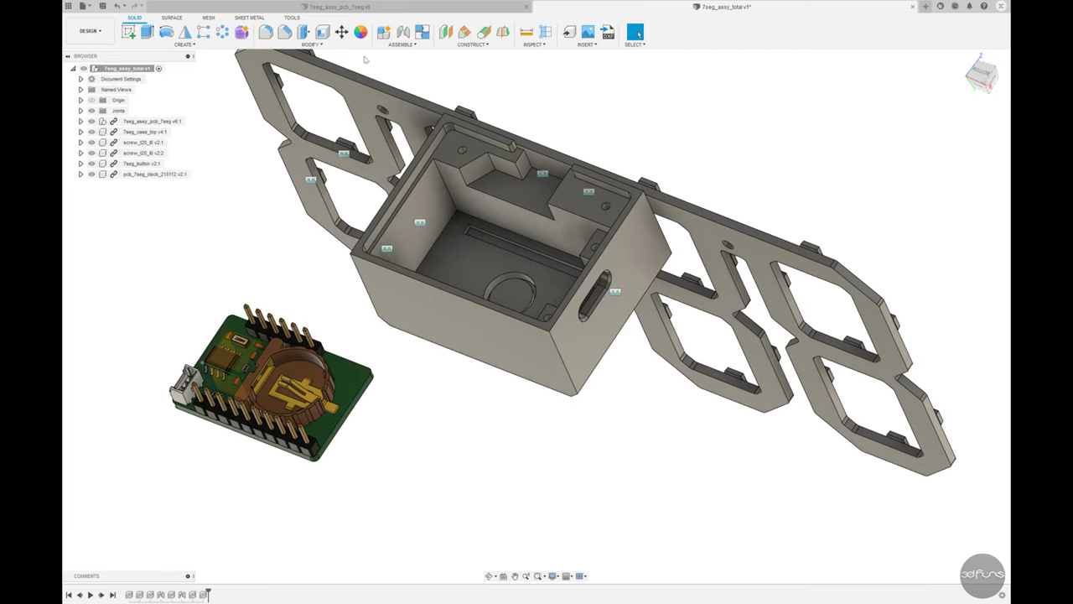
Joint the PCB's snap point to the case top's inner face.
left_click(403, 32)
middle_click_drag(503, 336, 537, 209, "shift")
scroll(282, 324, "up", 3)
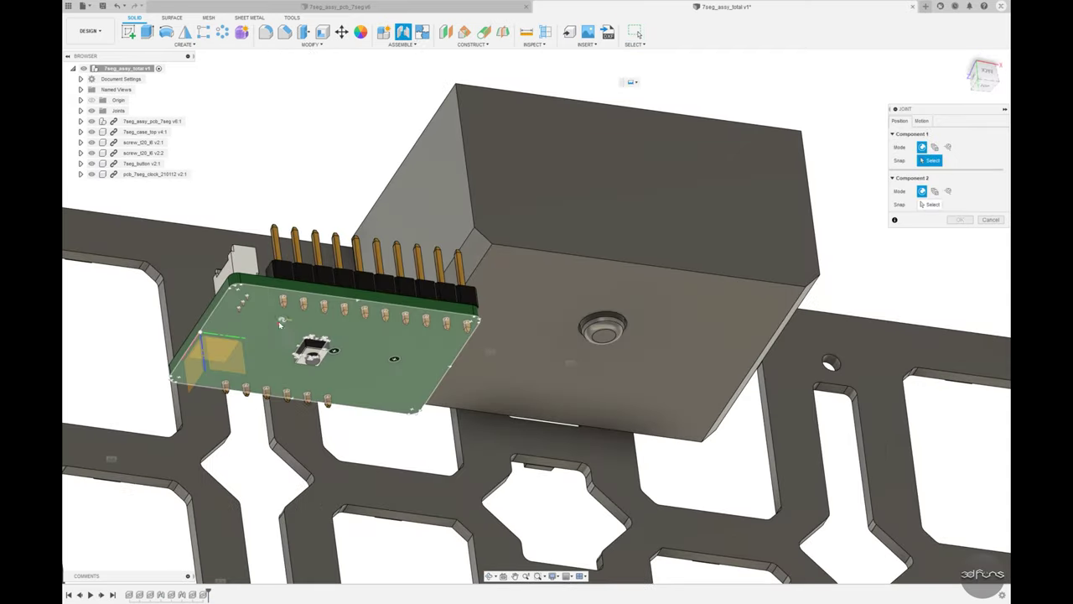
left_click(206, 335)
scroll(205, 335, "down", 3)
scroll(251, 327, "down", 3)
middle_click_drag(335, 352, 436, 302, "shift")
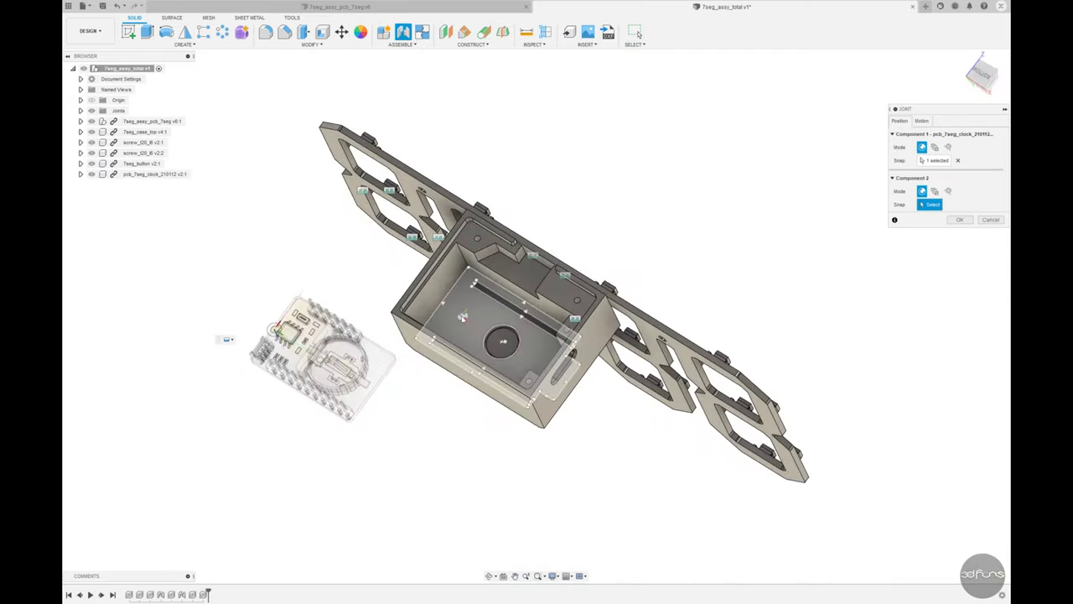
left_click(442, 301)
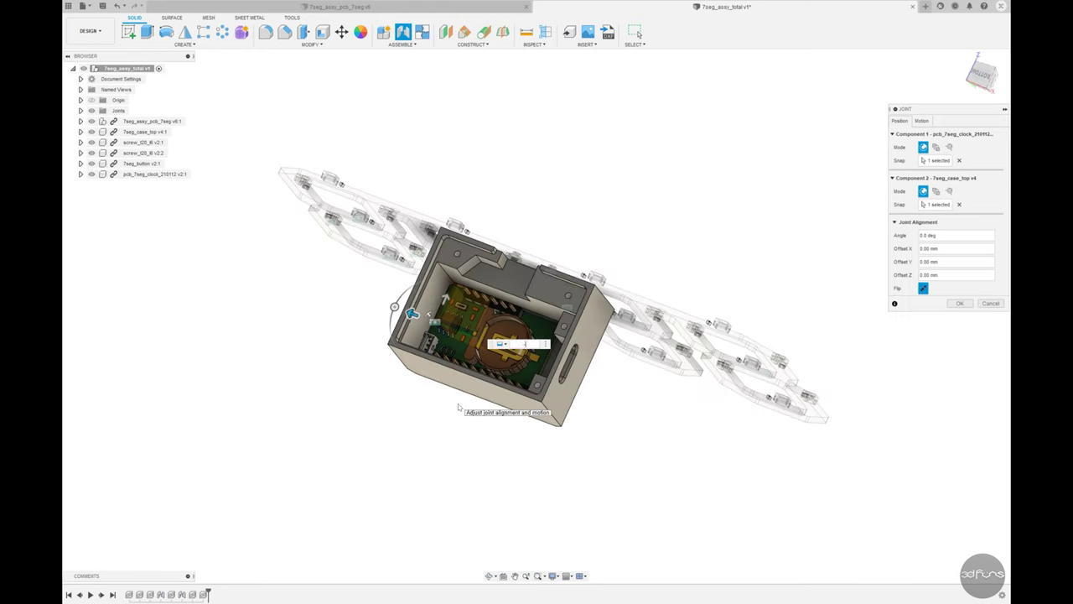
Offset the PCB -3.5 mm Y, 1.4 mm Z and -0.5 mm X, and confirm the joint.
middle_click_drag(459, 409, 457, 307, "shift")
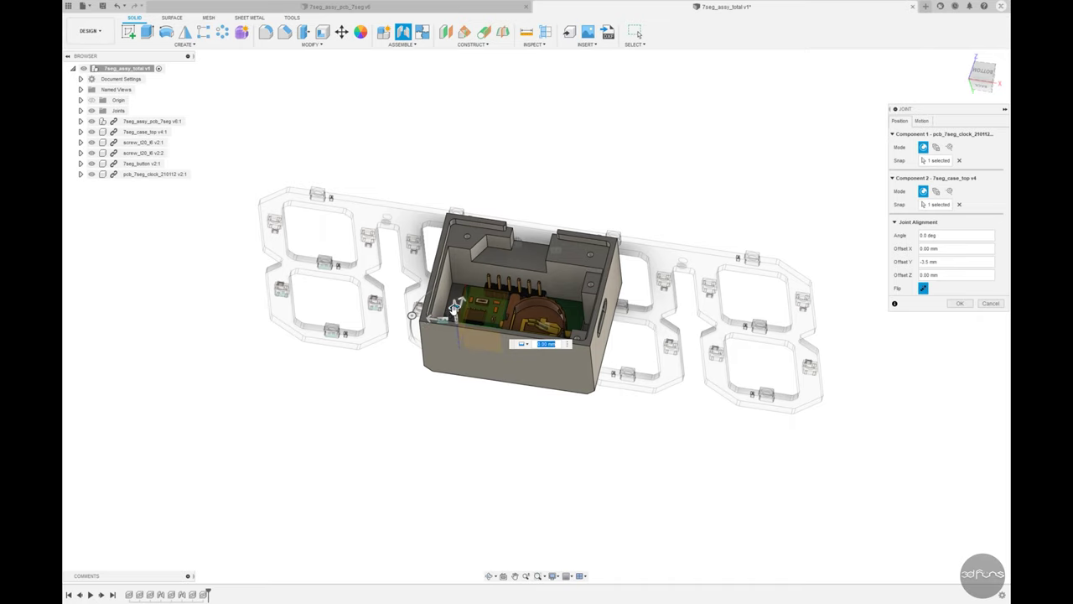
type(".4")
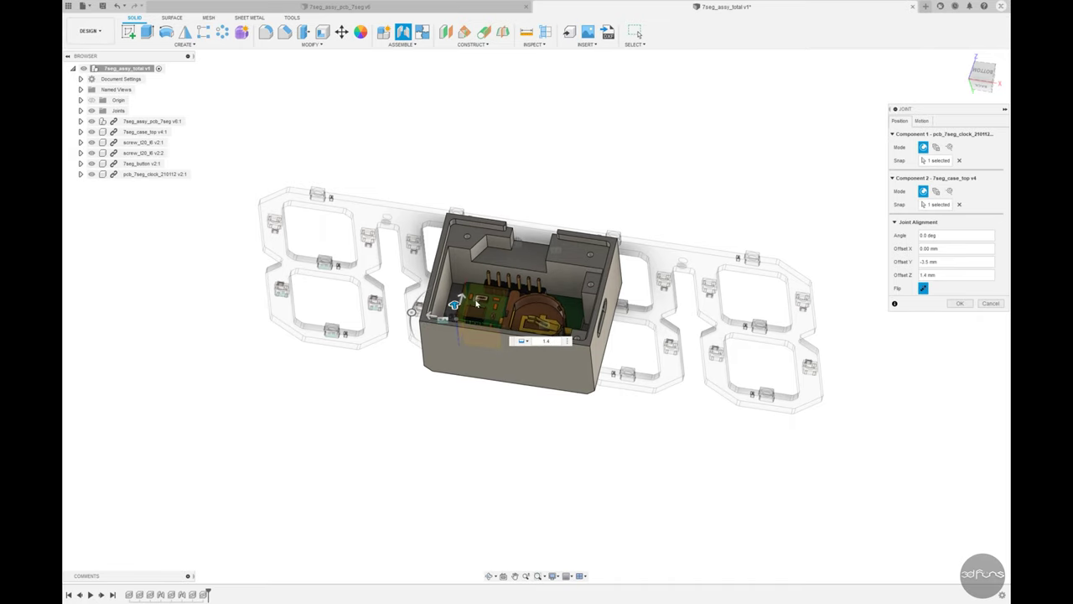
type("0.5")
middle_click_drag(547, 317, 486, 314, "shift")
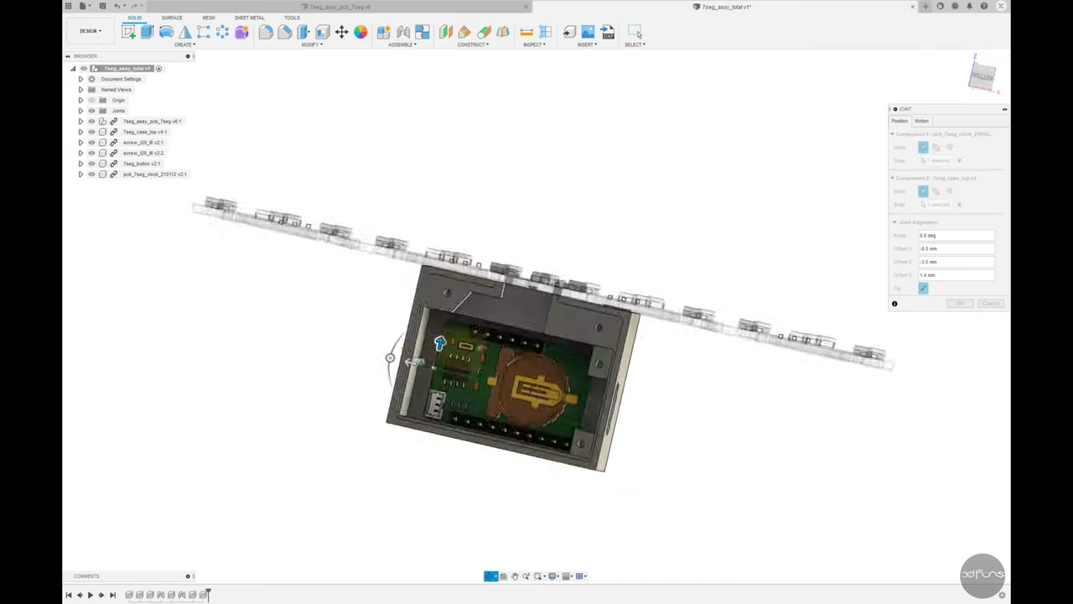
left_click(959, 303)
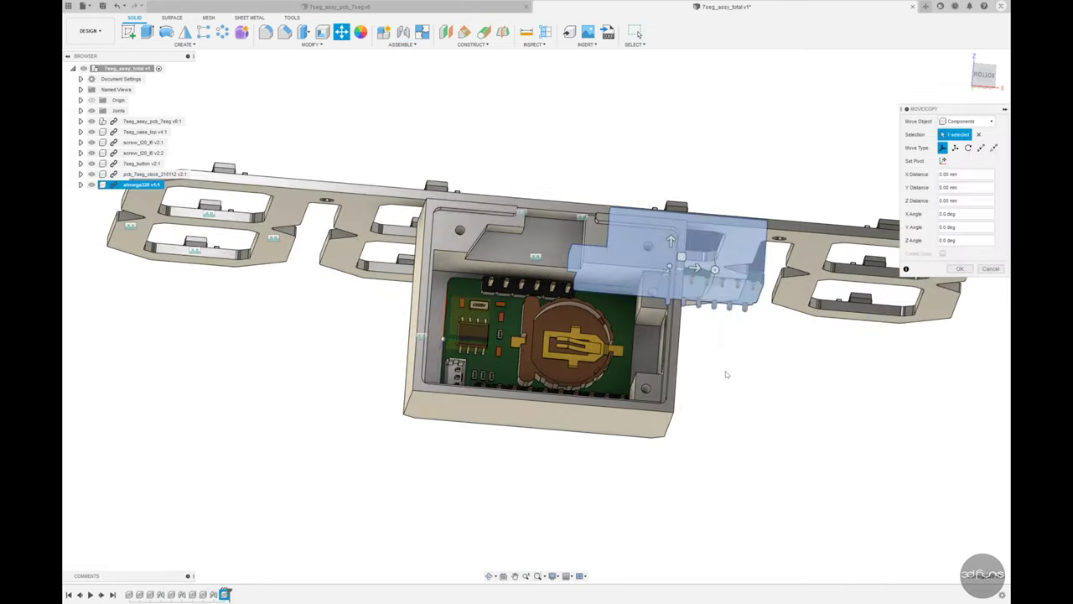
Lift the atmega328 board out of the case, stand it upright and rotate it 180° about Z.
middle_click_drag(725, 371, 732, 300, "shift")
left_click_drag(732, 300, 728, 167)
middle_click_drag(728, 167, 769, 241, "shift")
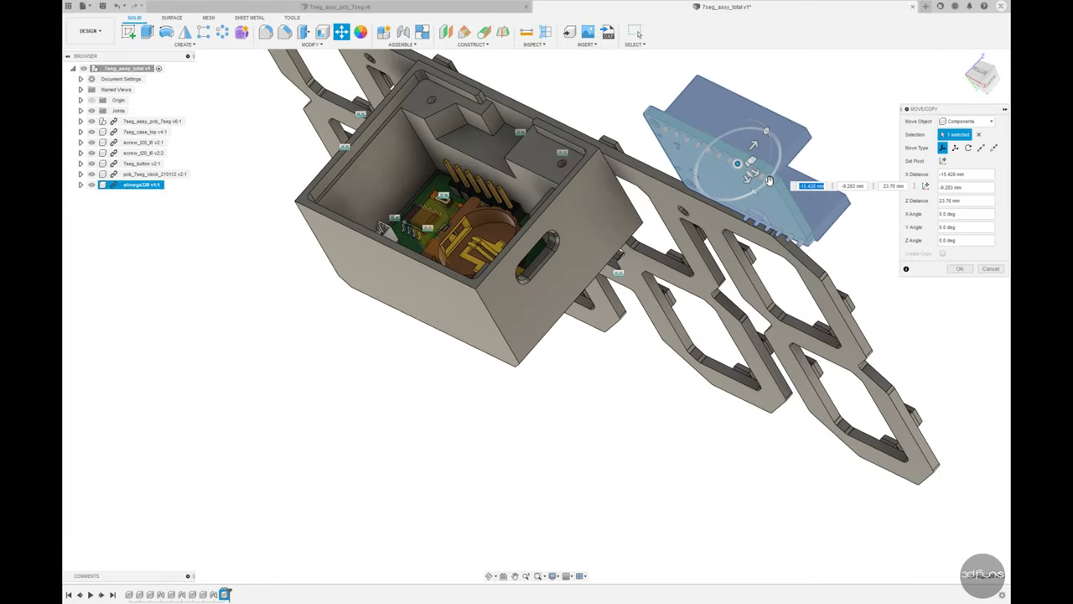
mouse_move(769, 181)
left_mouse_down()
mouse_move(855, 245)
mouse_move(829, 279)
mouse_move(858, 357)
left_mouse_up()
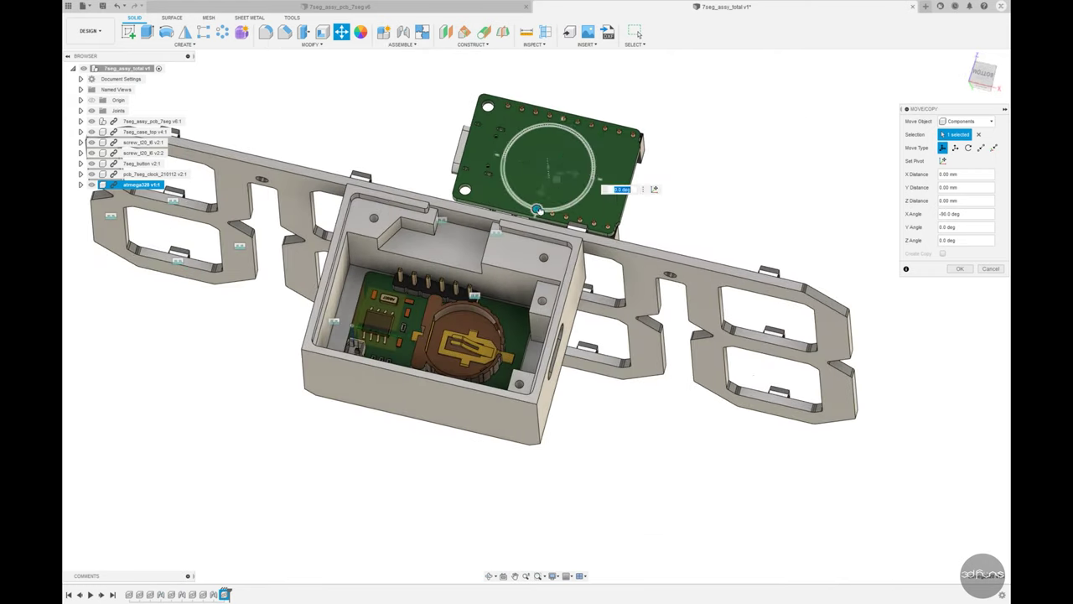
mouse_move(604, 171)
left_mouse_down()
mouse_move(586, 117)
mouse_move(563, 95)
left_mouse_up()
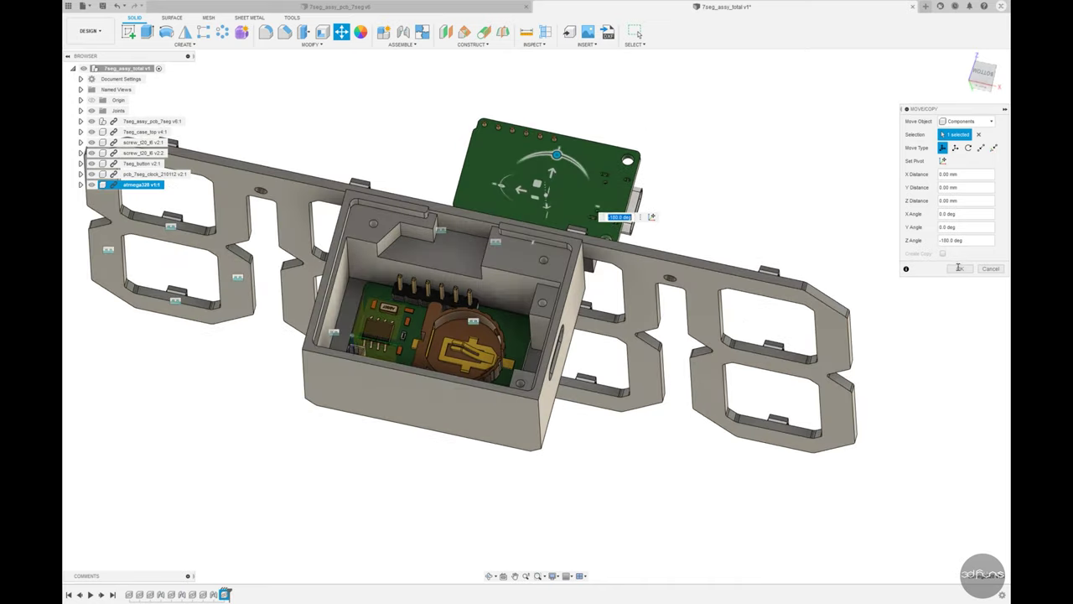
key("Return")
key("j")
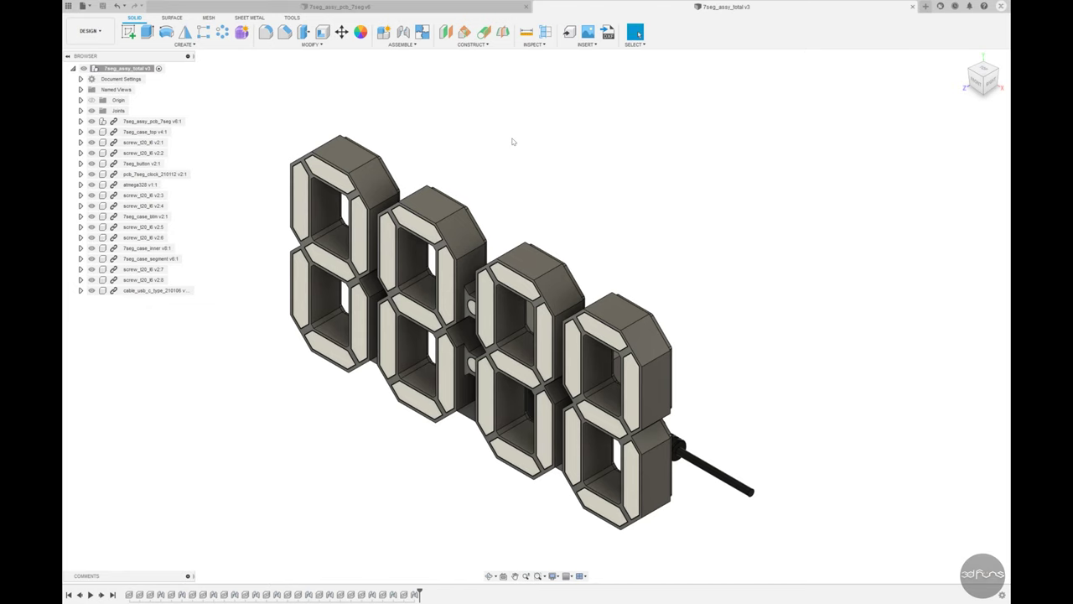
Try Mahogany, Cherry and Bamboo Light wood on the case box, settling on Oak.
left_click(361, 33)
middle_click_drag(710, 263, 680, 332, "shift")
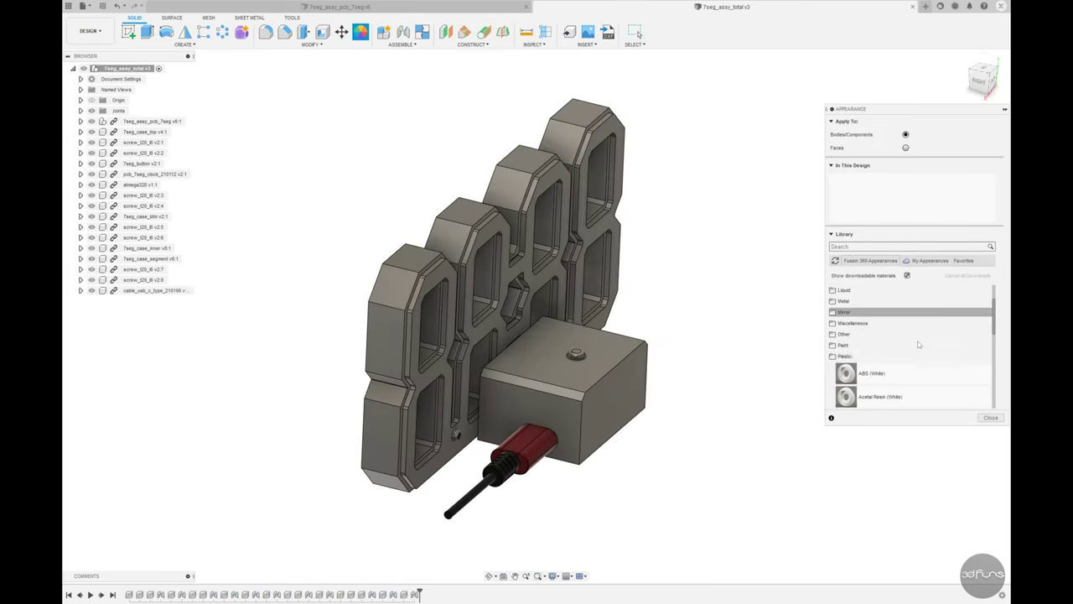
left_click(844, 355)
left_click(846, 388)
scroll(867, 369, "down", 3)
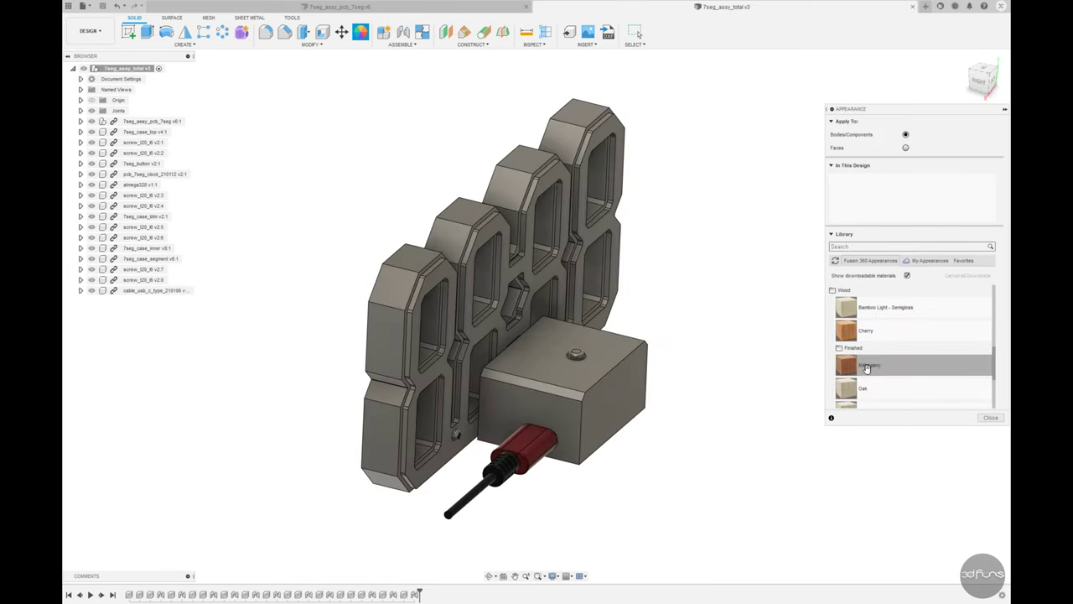
left_click_drag(867, 369, 587, 394)
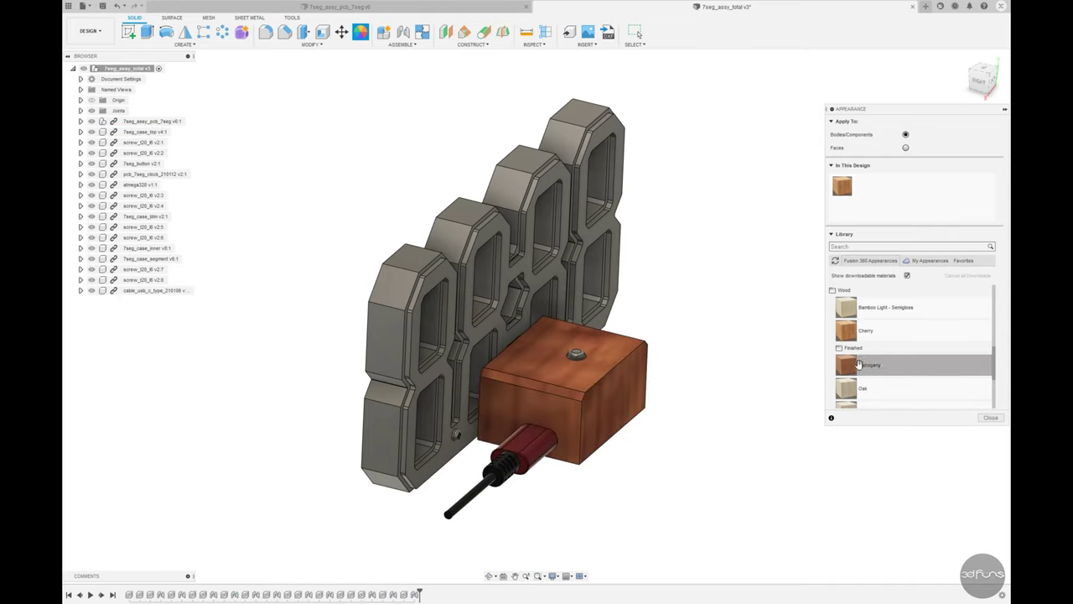
left_click_drag(858, 363, 570, 394)
left_click_drag(847, 330, 570, 394)
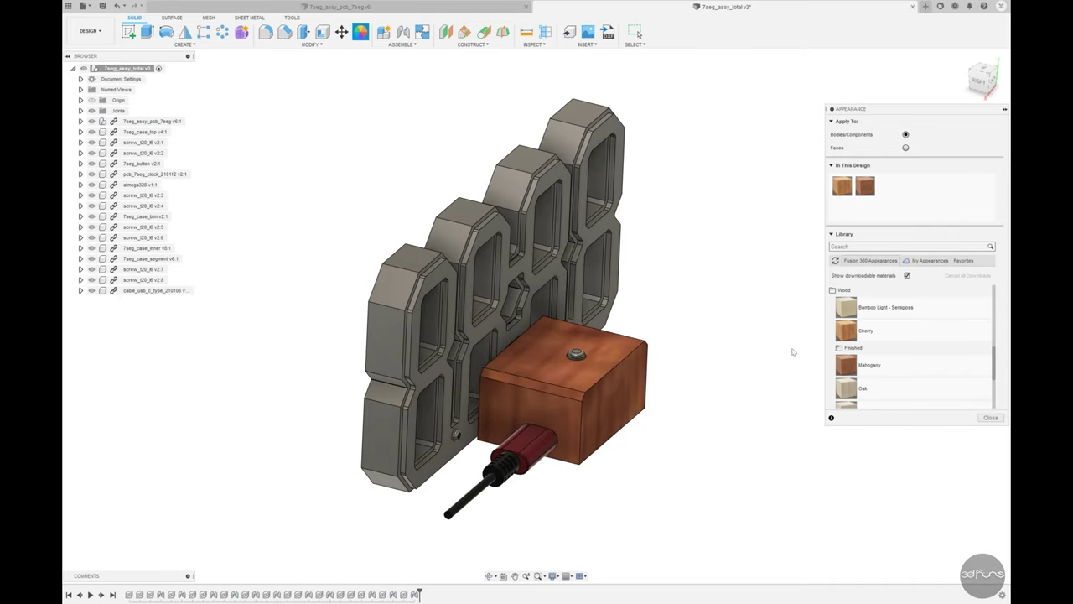
left_click_drag(847, 306, 570, 394)
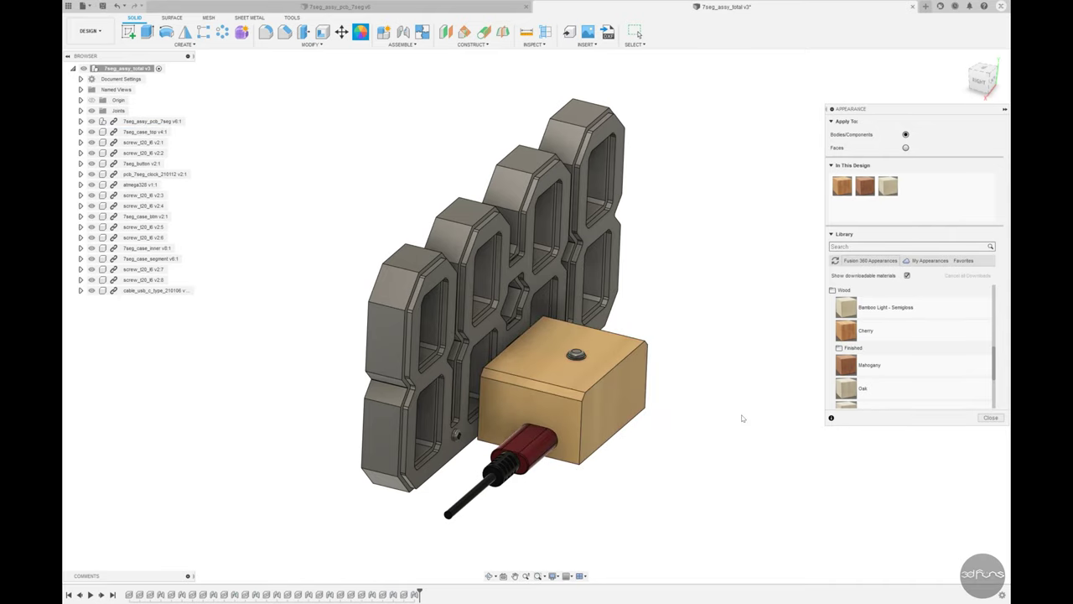
left_click_drag(847, 388, 570, 394)
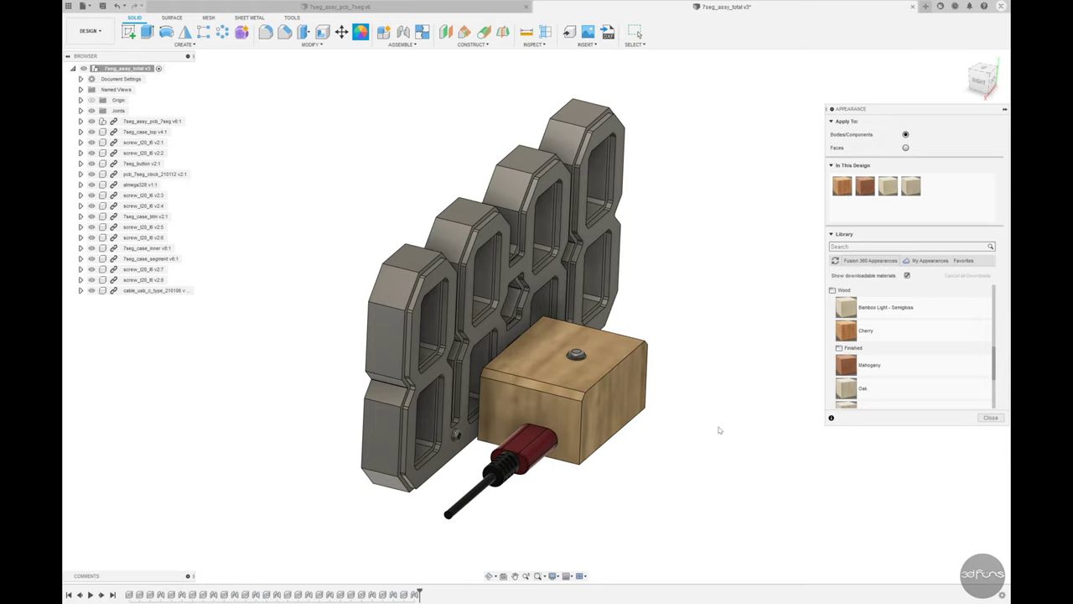
left_click(843, 290)
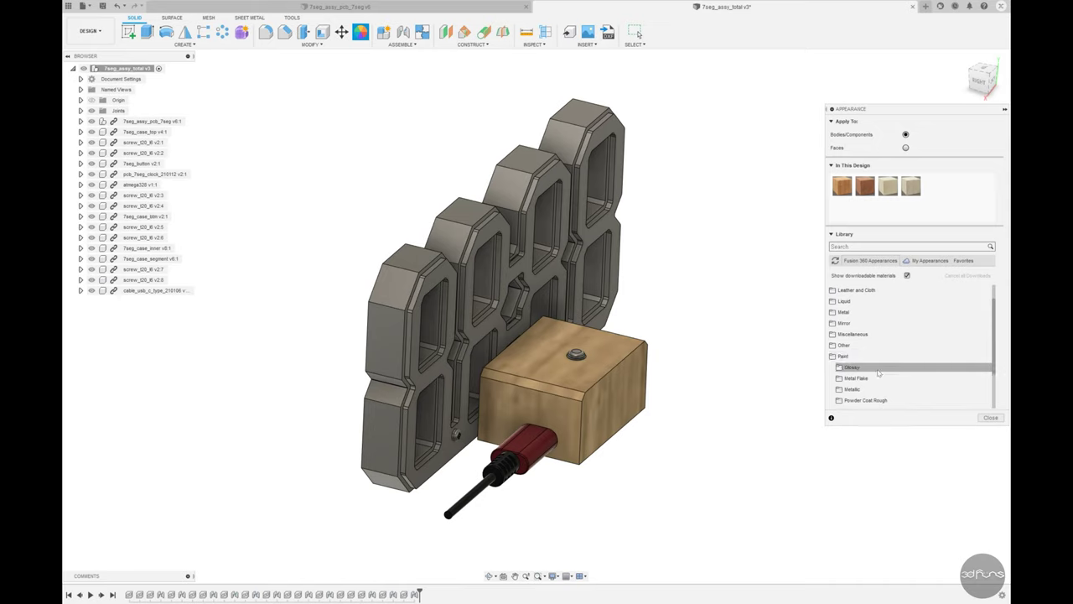
Paint the segment part with Glossy Enamel Green.
scroll(839, 367, "down", 1)
left_click(839, 334)
scroll(839, 352, "down", 1)
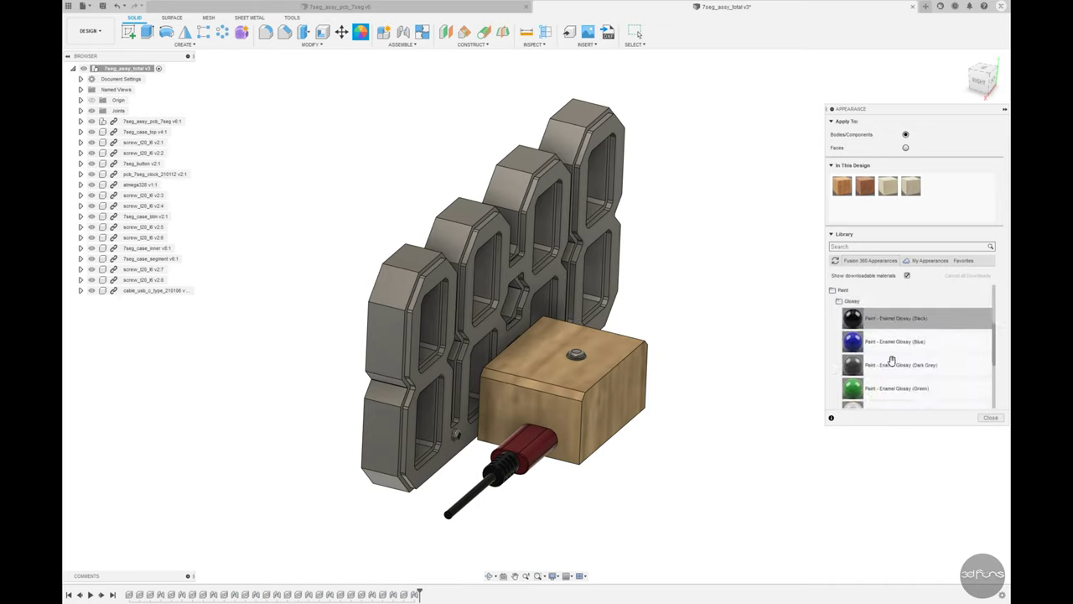
left_click_drag(852, 388, 551, 268)
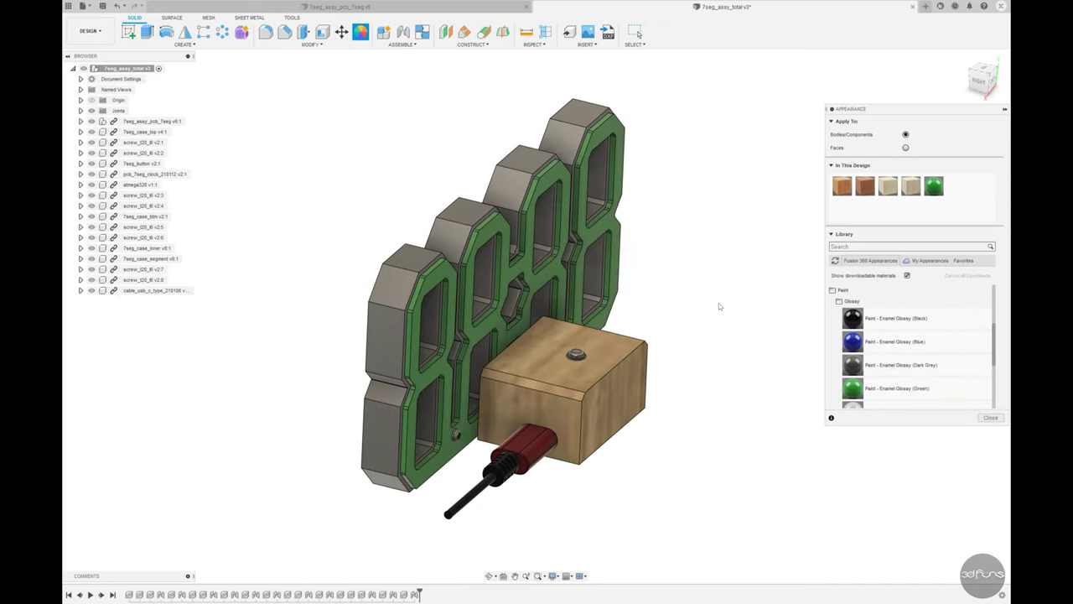
middle_click_drag(728, 301, 726, 321, "shift")
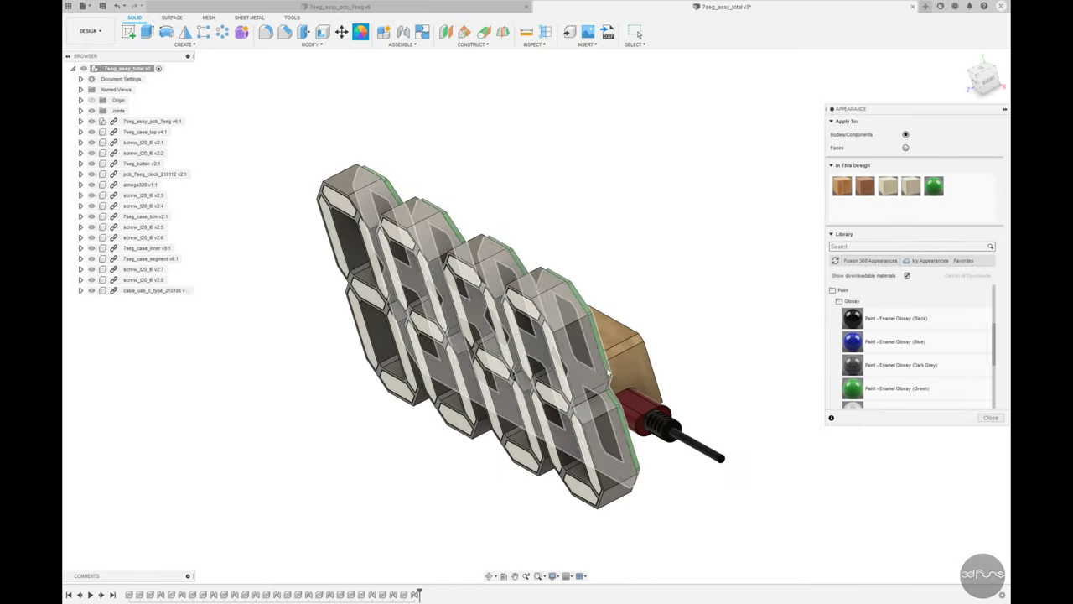
left_click_drag(904, 188, 470, 335)
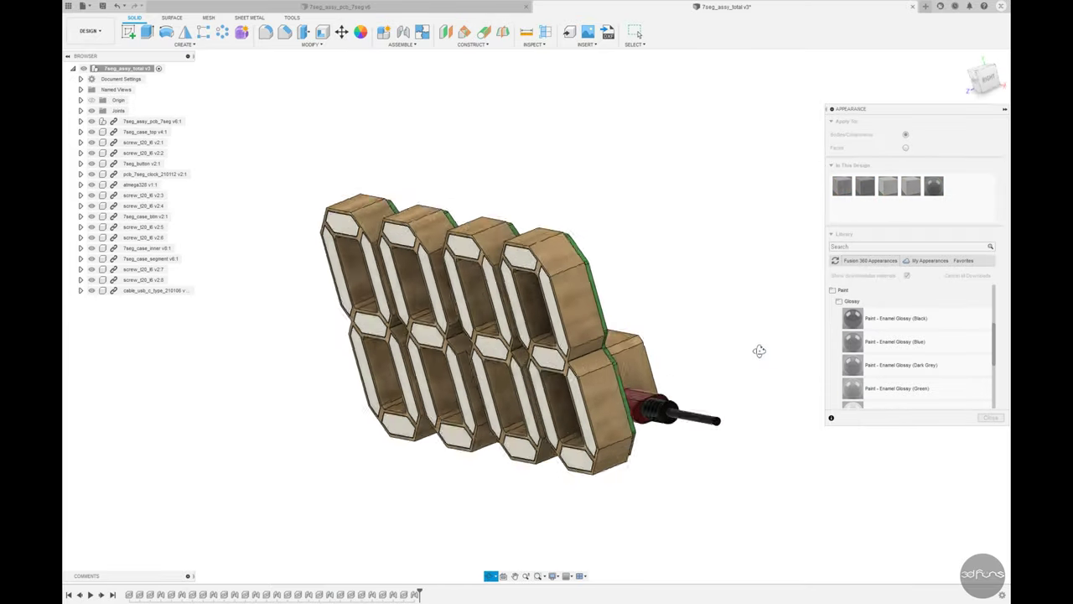
middle_click_drag(737, 352, 637, 364, "shift")
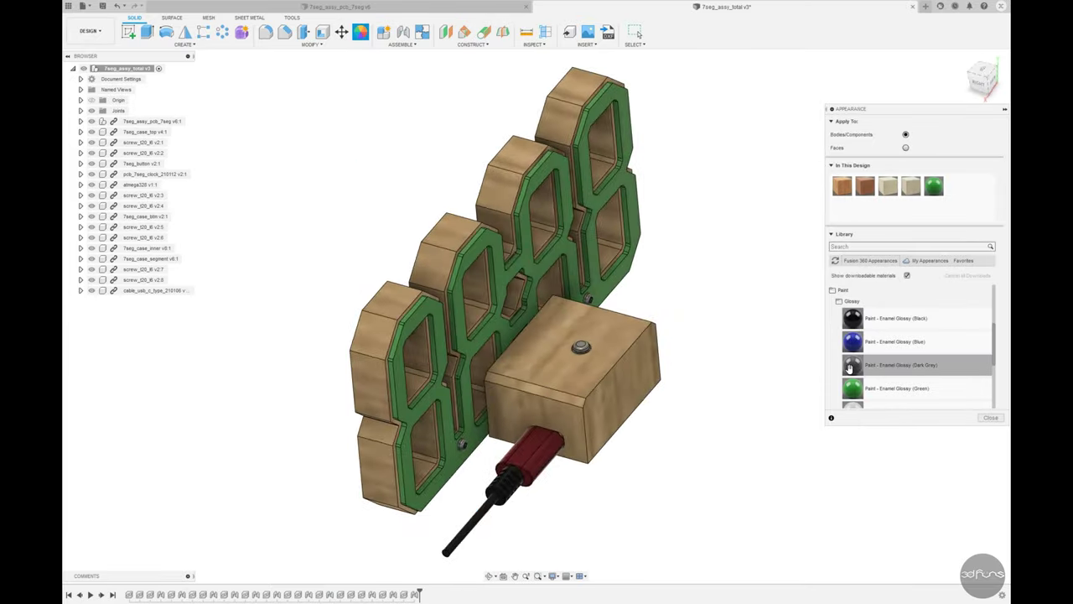
middle_click_drag(704, 371, 750, 397, "shift")
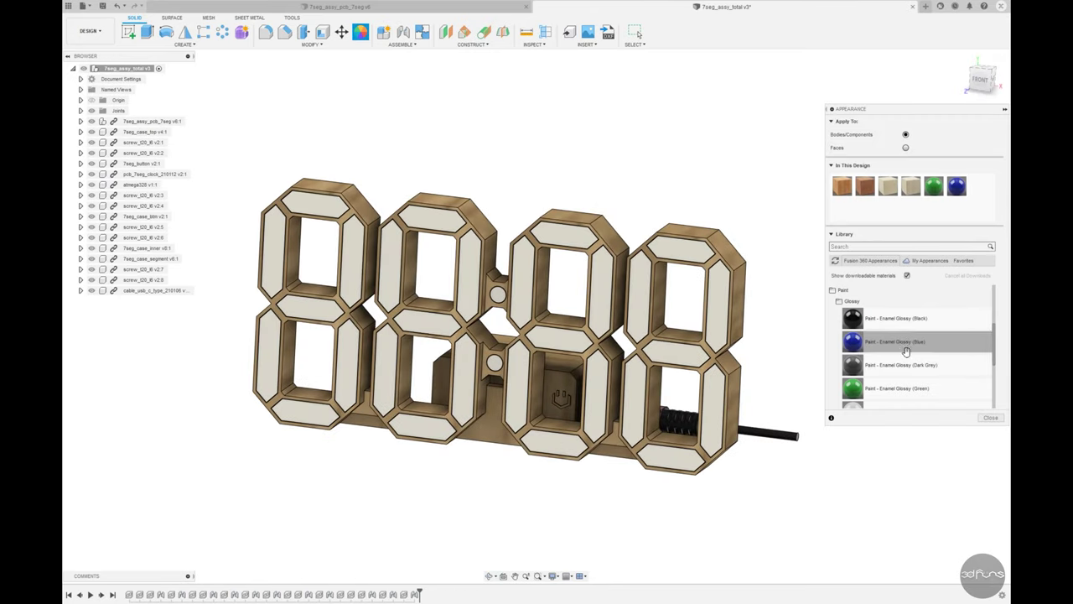
scroll(906, 344, "down", 2)
scroll(906, 350, "down", 3)
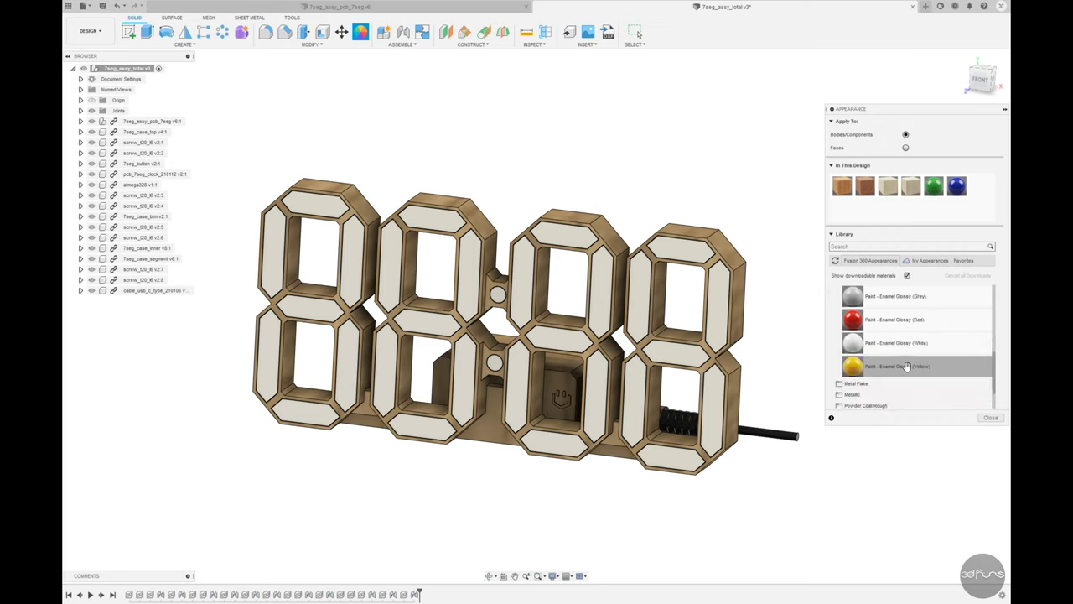
scroll(906, 367, "down", 3)
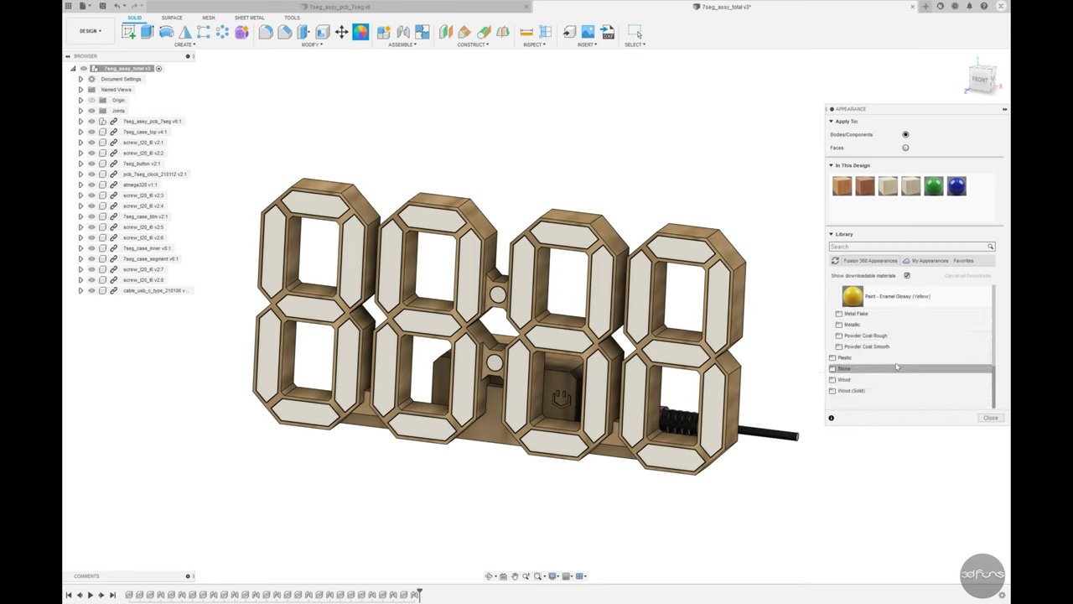
left_click(906, 359)
scroll(906, 362, "down", 5)
left_click(872, 337)
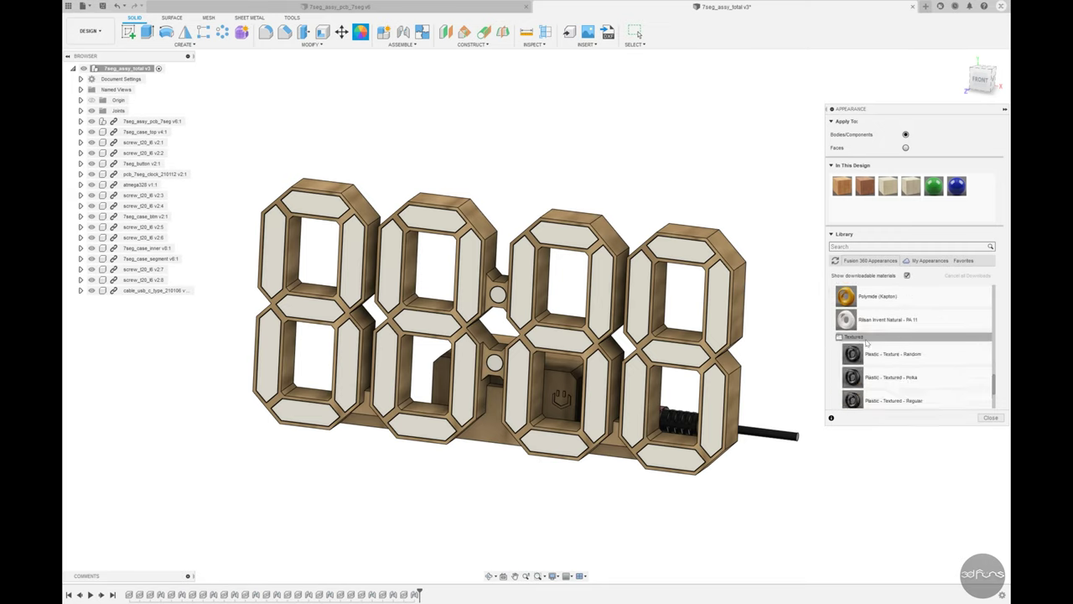
scroll(867, 342, "up", 1)
scroll(860, 361, "up", 4)
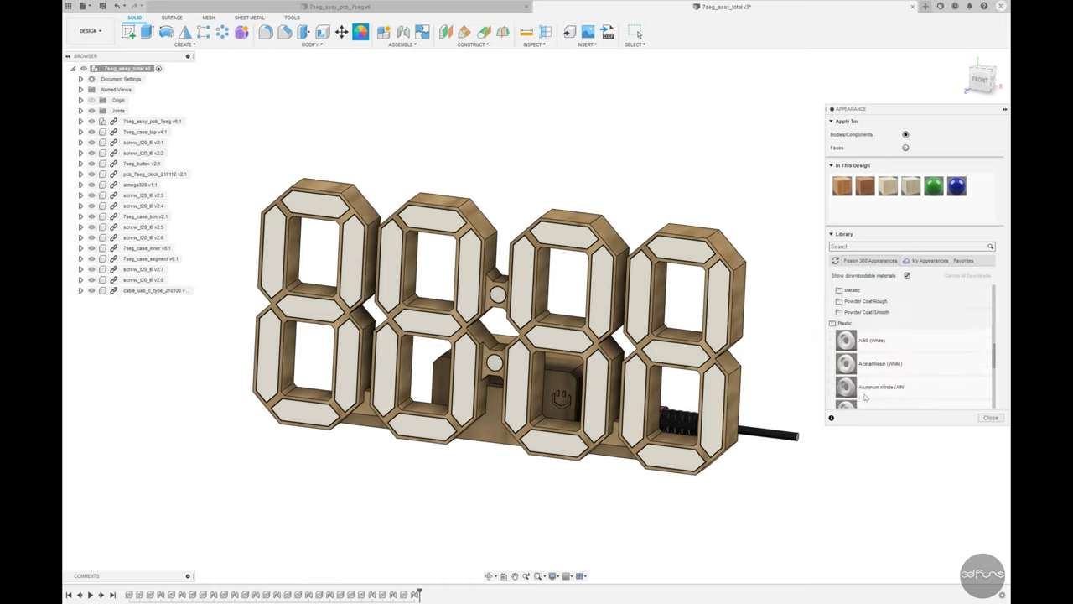
left_click(847, 357)
left_click(849, 325)
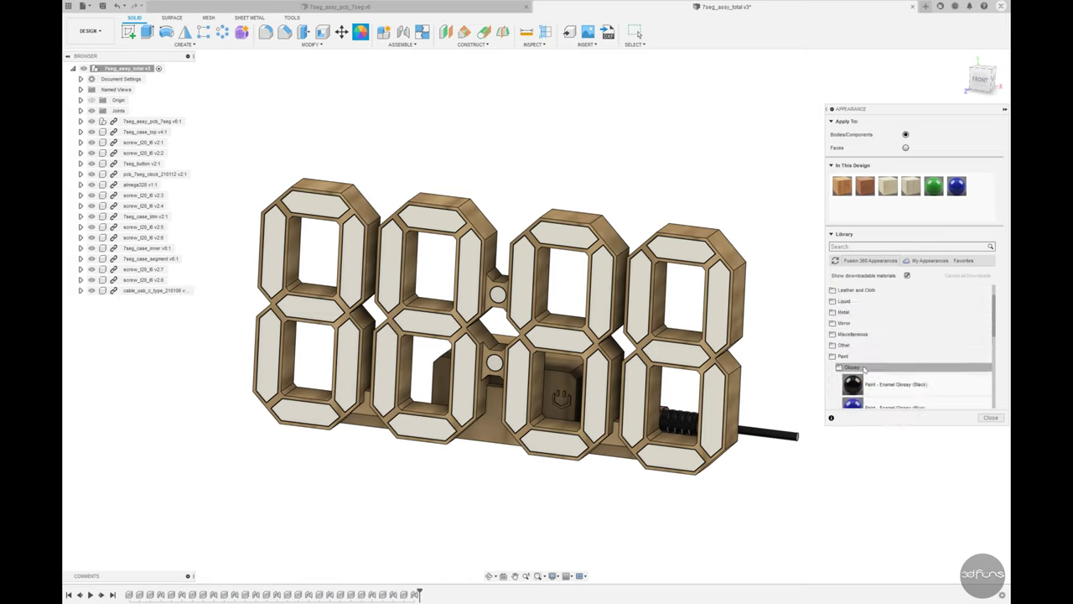
left_click(902, 344)
left_click(855, 312)
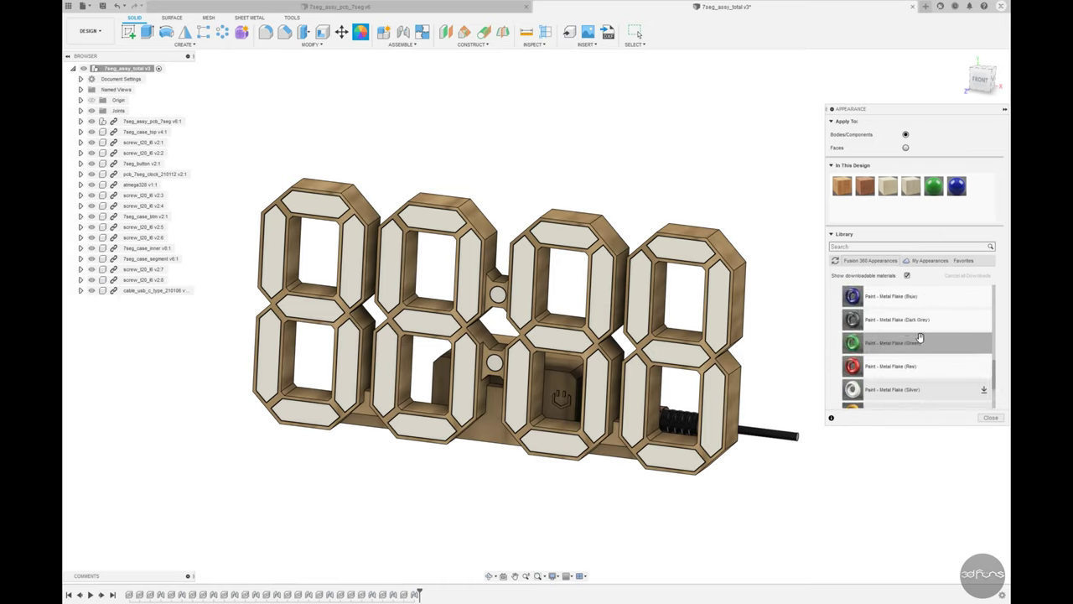
scroll(872, 361, "down", 3)
left_click(845, 360)
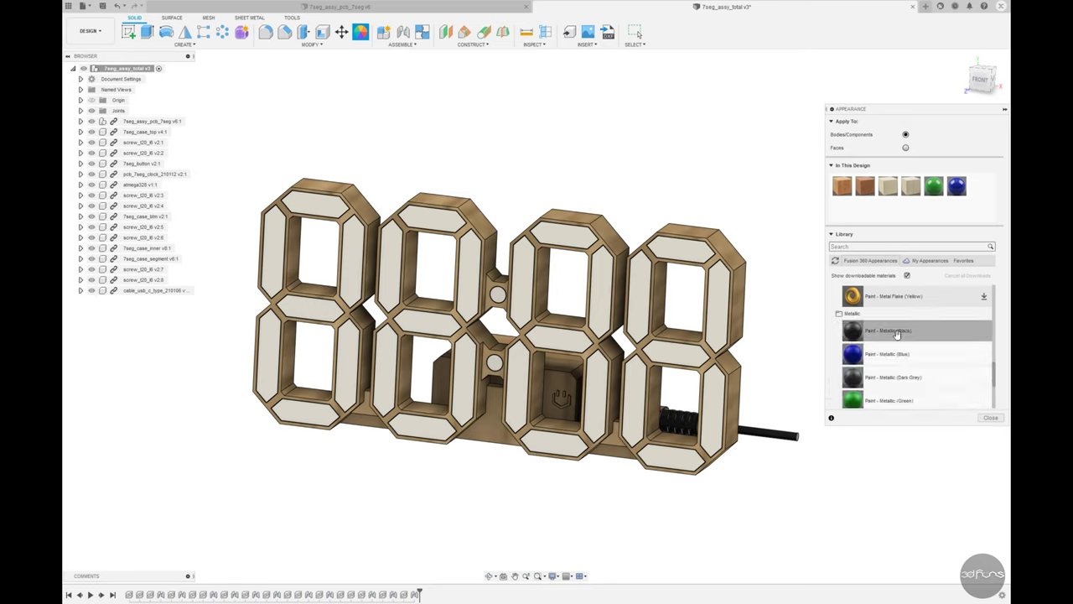
scroll(855, 367, "down", 5)
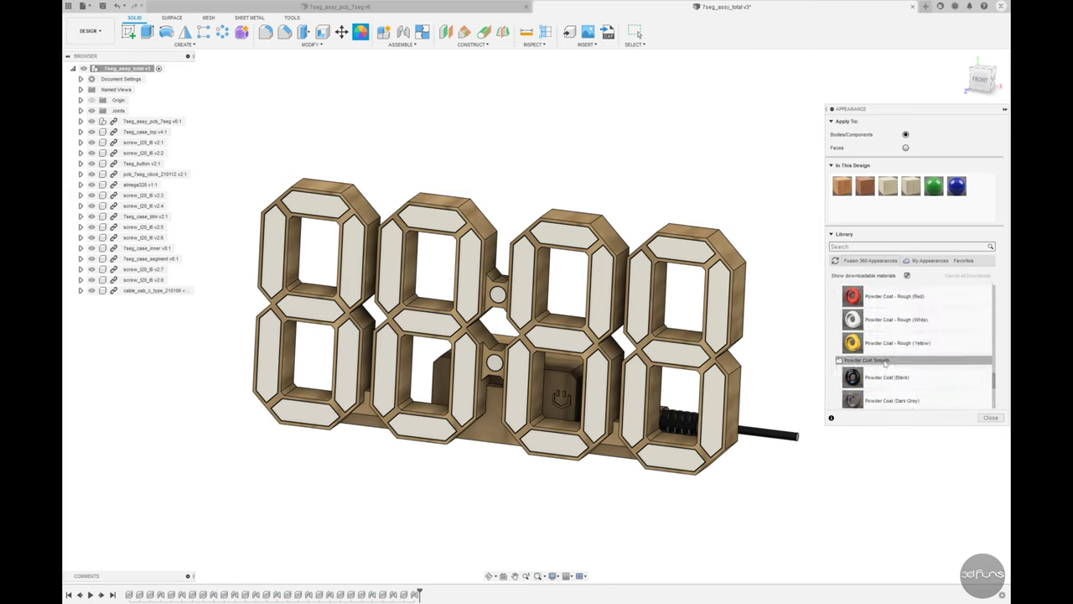
scroll(885, 362, "down", 3)
scroll(897, 366, "down", 3)
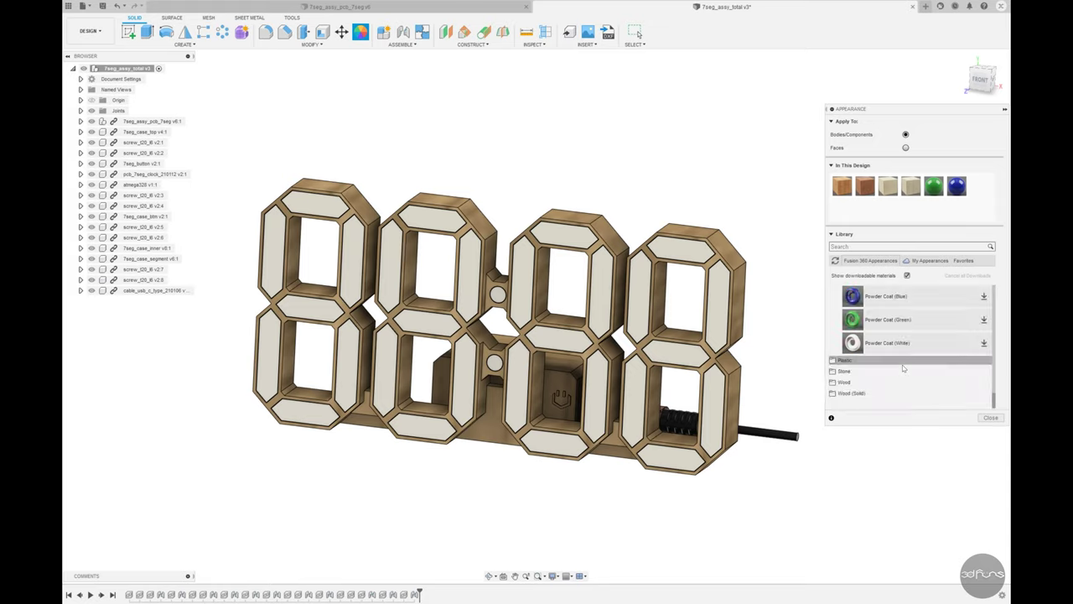
scroll(859, 362, "up", 2)
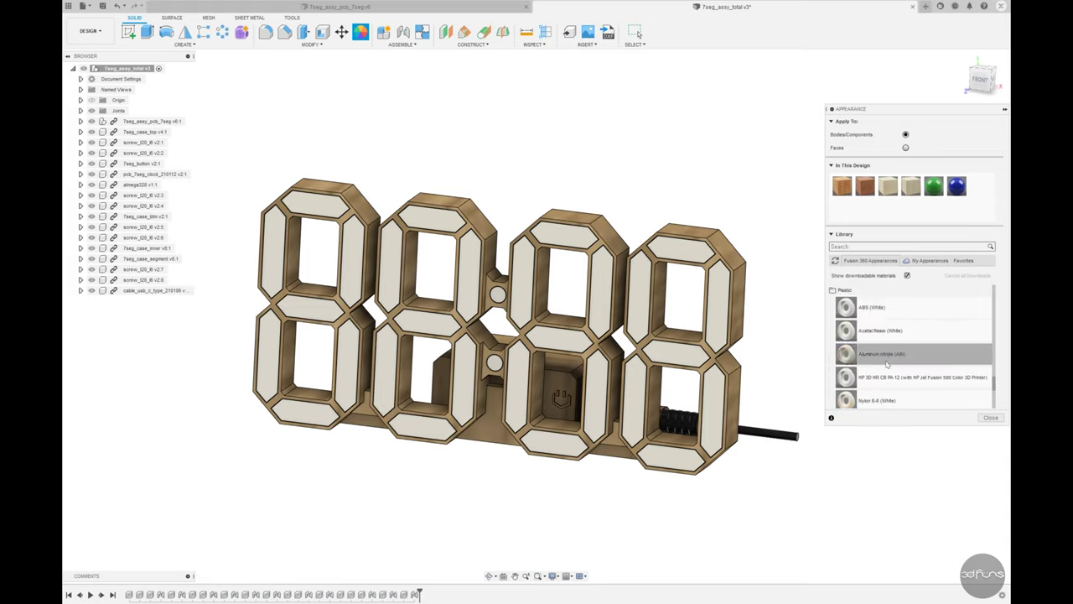
scroll(868, 364, "up", 2)
scroll(876, 365, "up", 2)
scroll(888, 366, "up", 2)
scroll(887, 367, "down", 2)
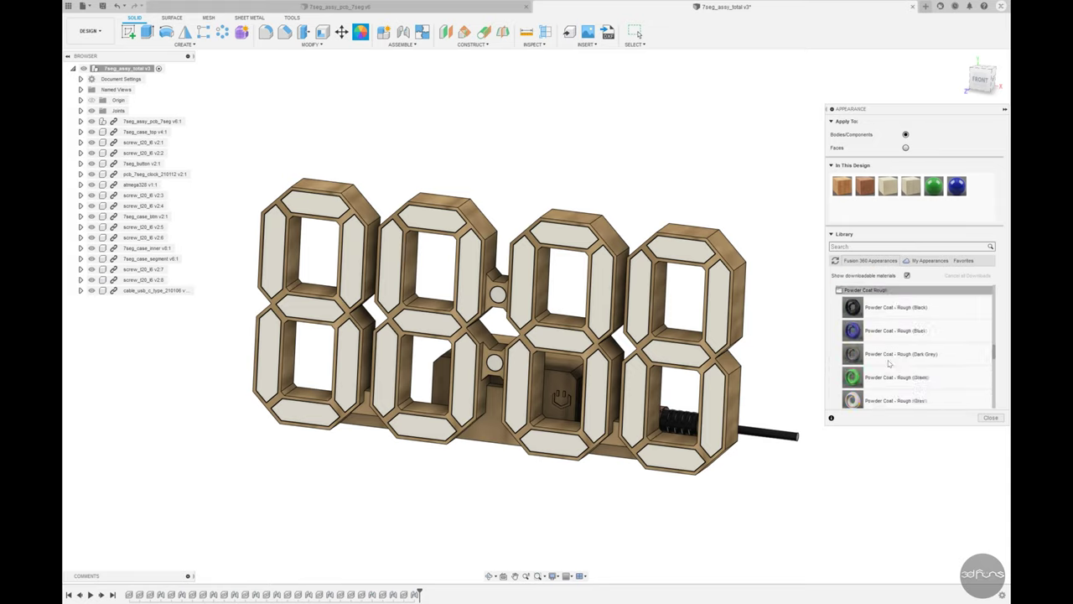
scroll(891, 365, "down", 2)
scroll(893, 364, "down", 2)
scroll(897, 363, "down", 2)
scroll(897, 363, "up", 3)
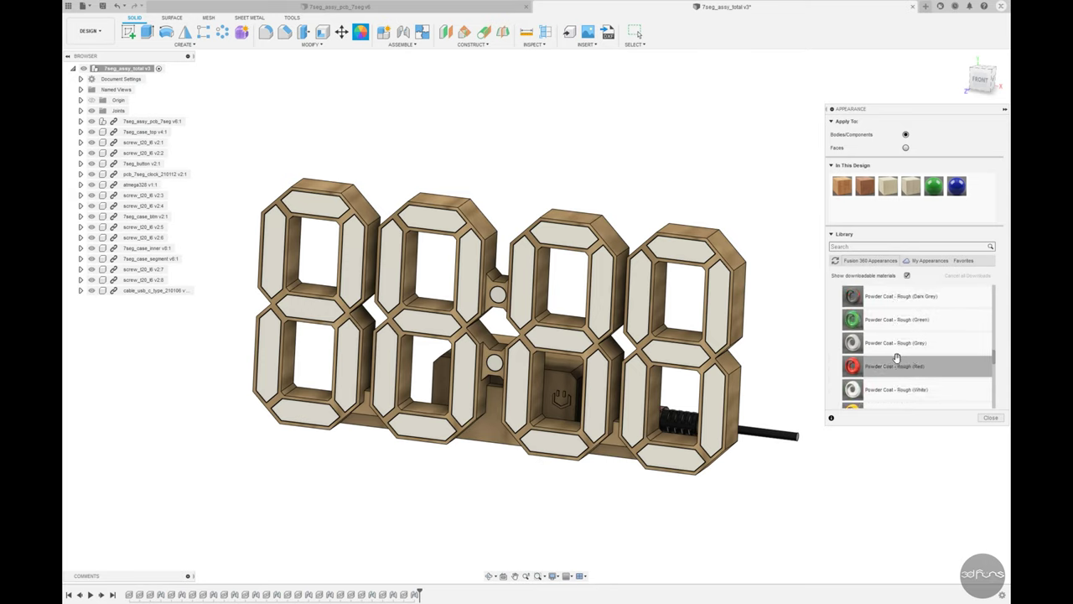
scroll(897, 360, "up", 3)
scroll(897, 359, "up", 3)
scroll(898, 356, "up", 3)
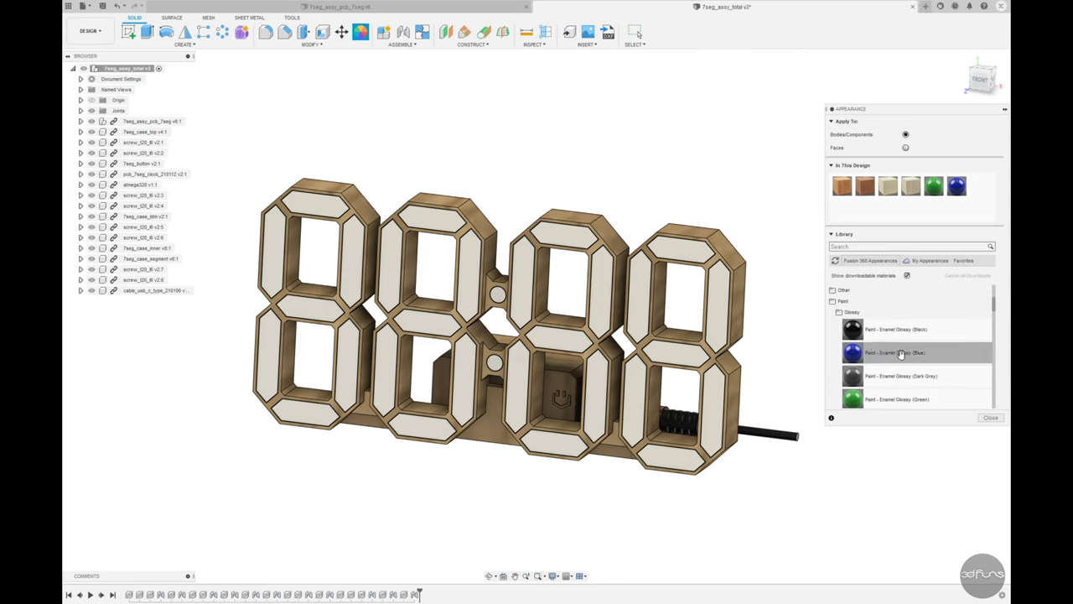
scroll(901, 360, "down", 2)
scroll(914, 365, "up", 1)
scroll(908, 377, "up", 1)
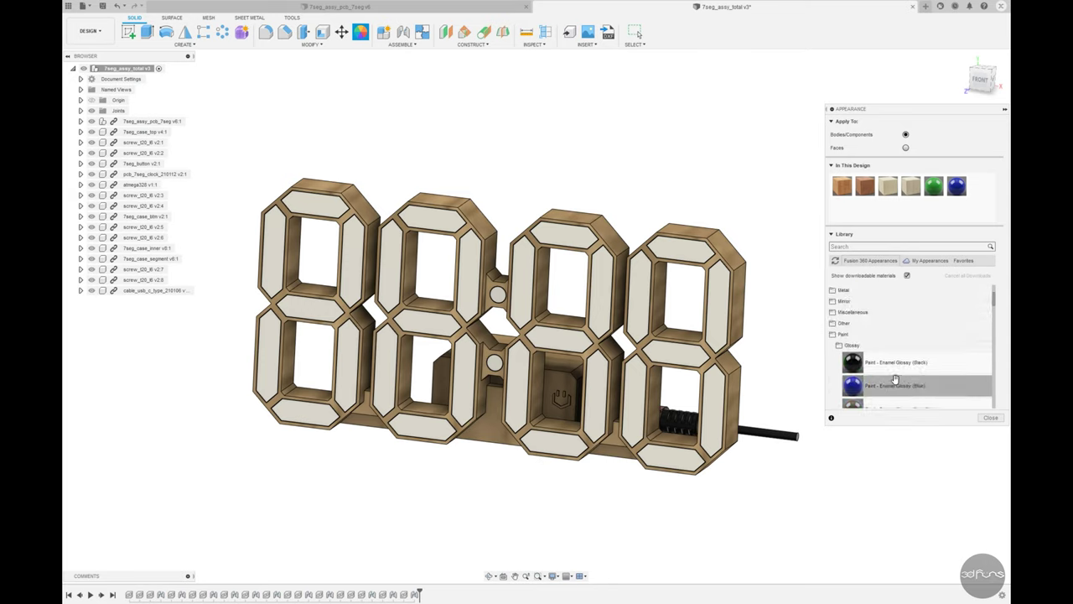
left_click_drag(857, 357, 307, 206)
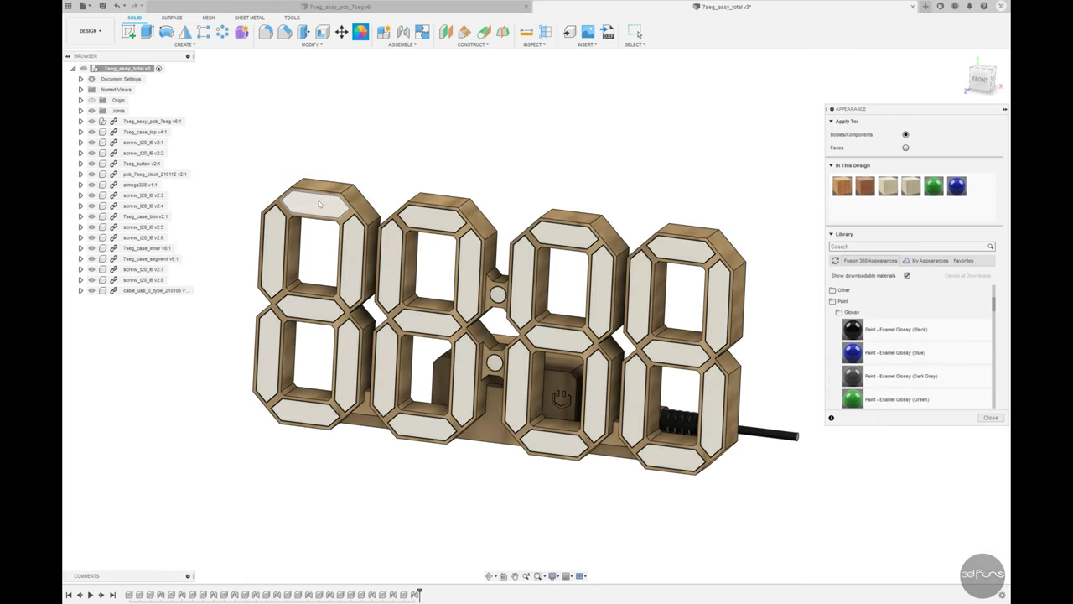
Try painting the first digit's top segment glossy blue, first per face, then per body.
left_click(314, 204)
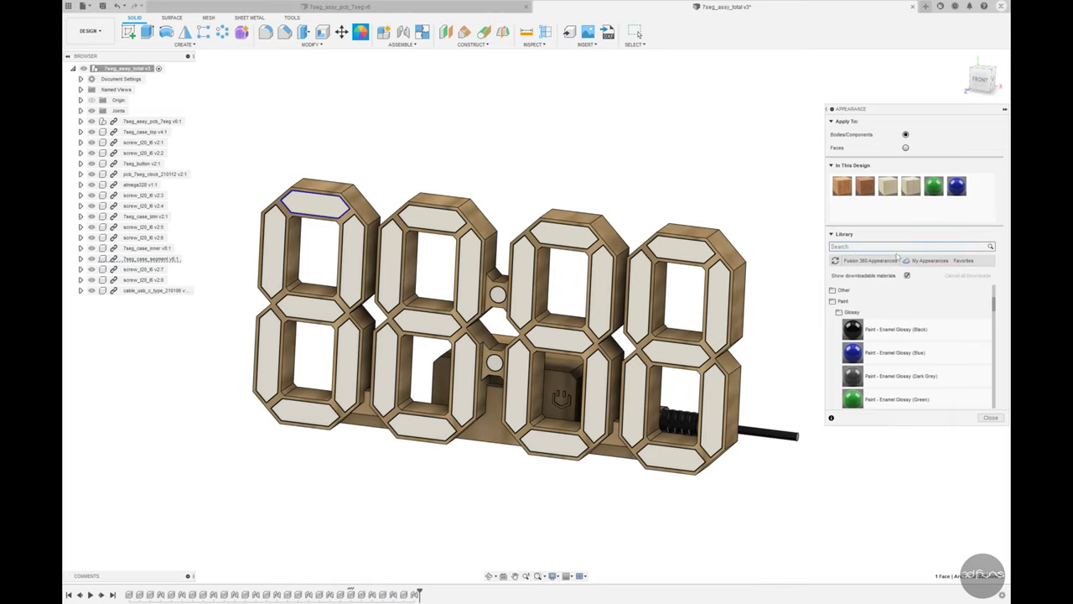
left_click(905, 148)
left_click_drag(956, 185, 313, 204)
mouse_move(530, 328)
middle_mouse_down("shift")
mouse_move(453, 256)
mouse_move(382, 259)
middle_mouse_up("shift")
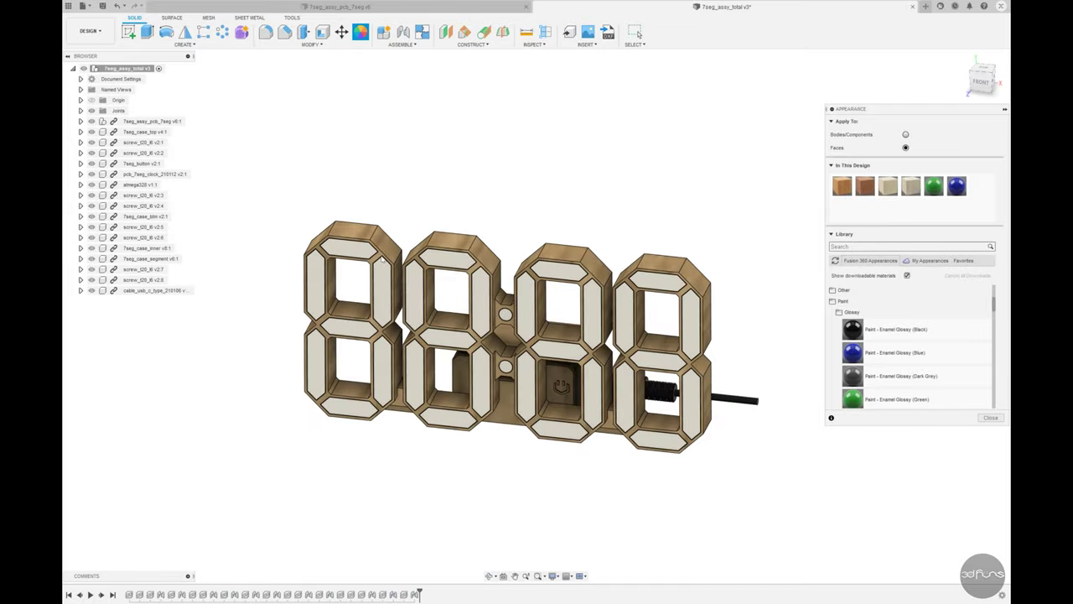
left_click(905, 134)
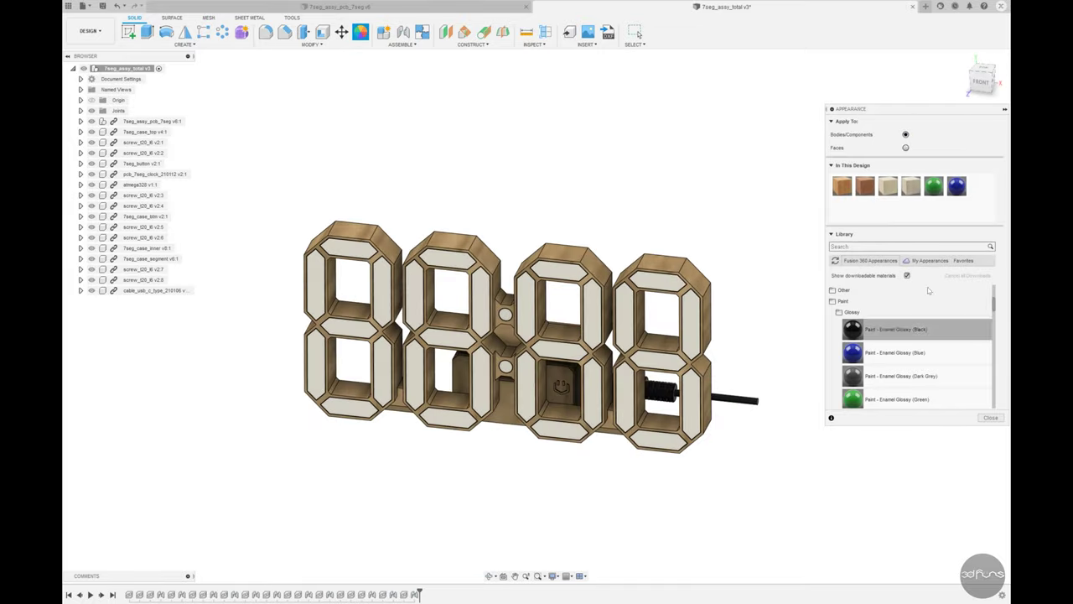
left_click_drag(851, 352, 335, 255)
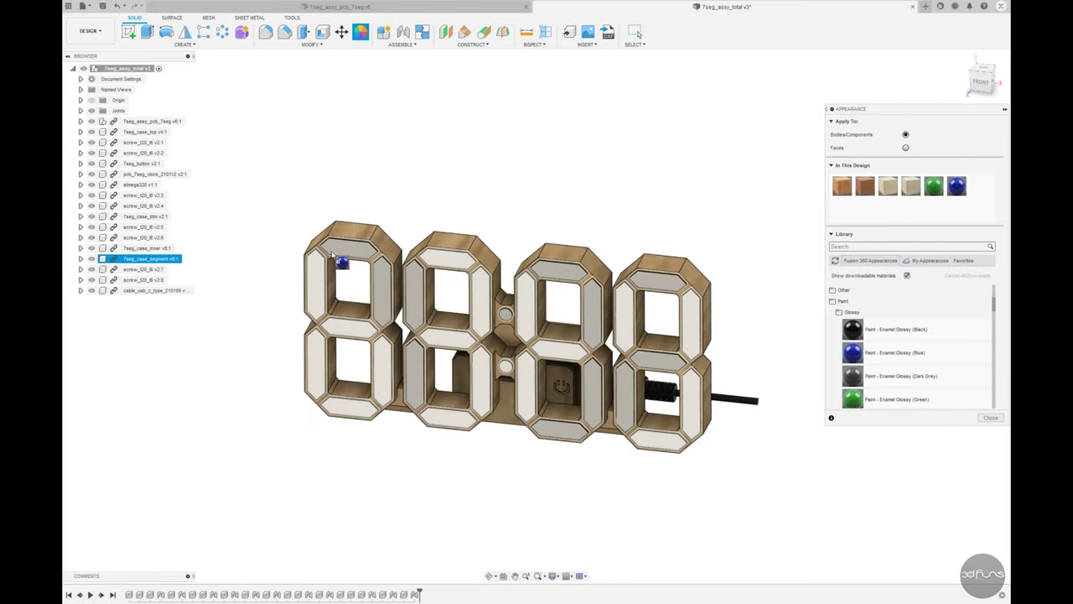
Expand 7seg_case_segment to list its bodies and select the first digit's top segment.
left_click(80, 258)
left_click(88, 279)
scroll(100, 290, "down", 3)
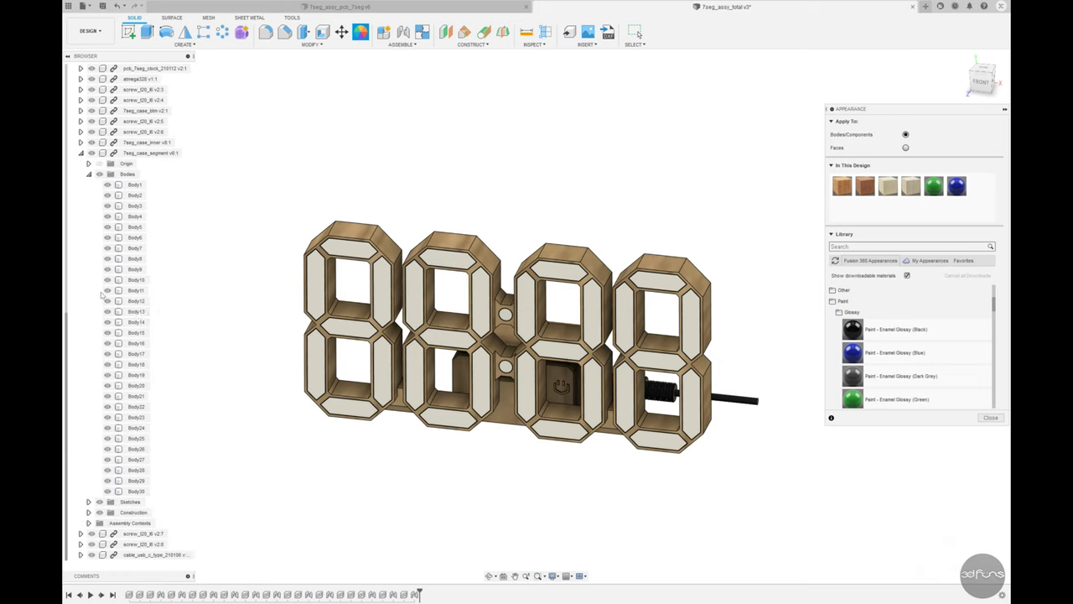
left_click(353, 265)
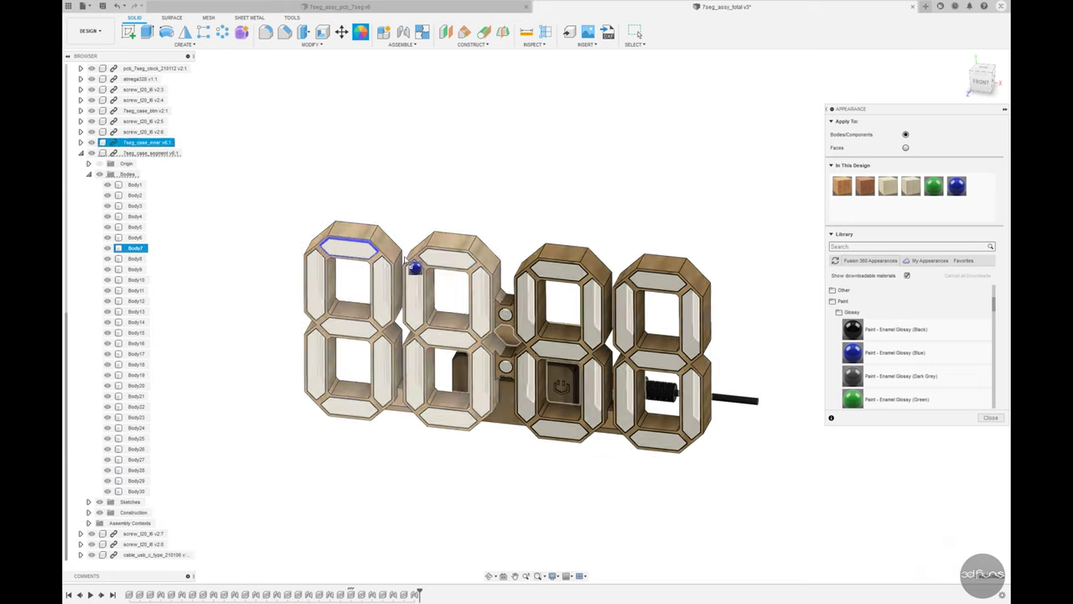
key("Escape")
scroll(894, 343, "down", 3)
scroll(895, 343, "up", 3)
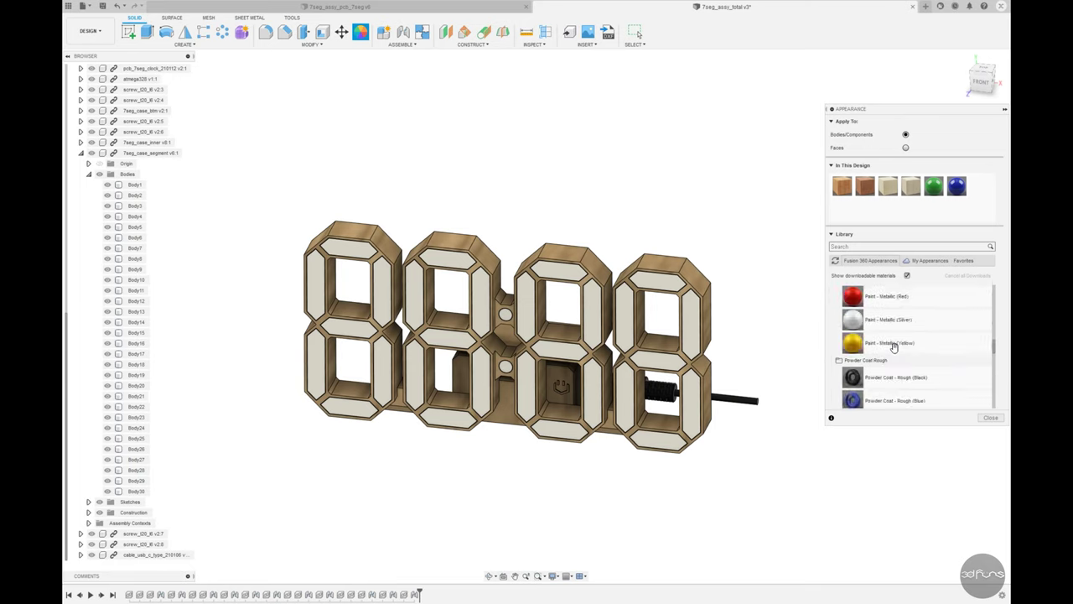
scroll(894, 344, "up", 2)
middle_click_drag(294, 159, 339, 245, "shift")
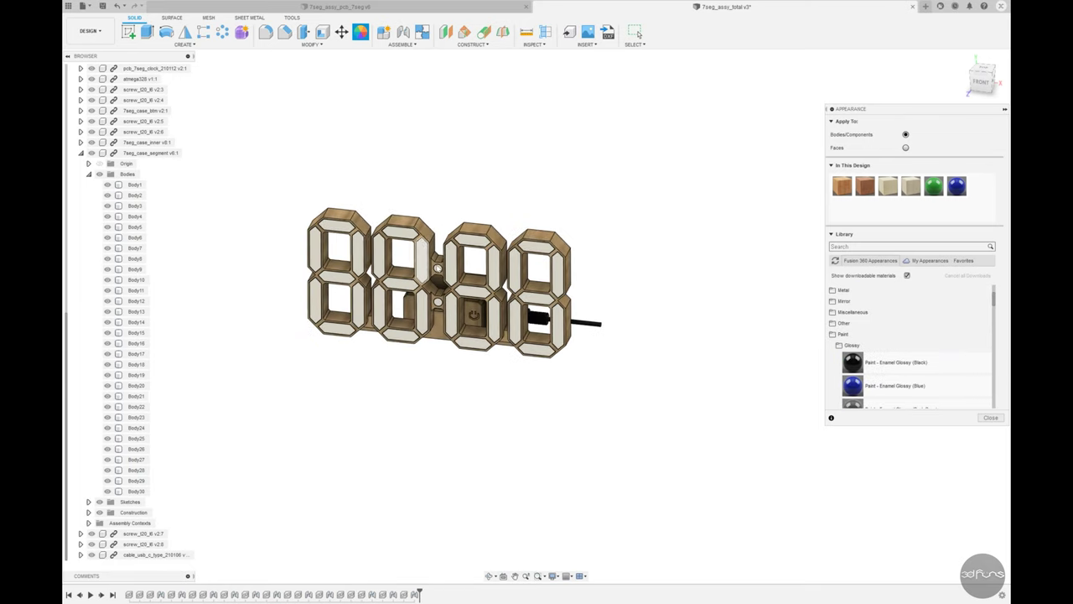
scroll(125, 176, "up", 3)
scroll(174, 194, "up", 2)
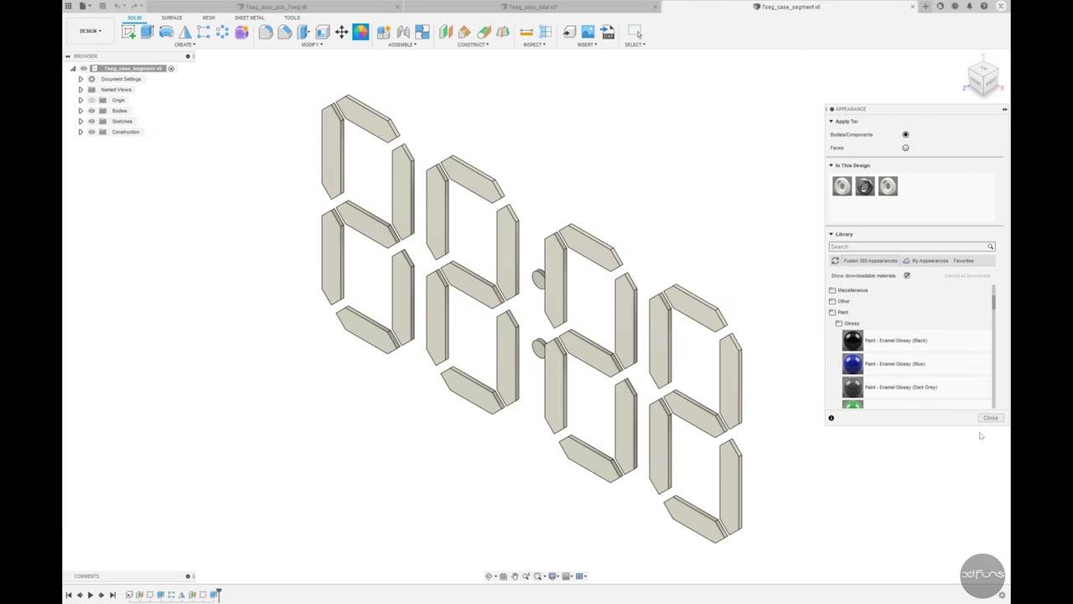
Paint the first digit's top segment Metal Flake (Green) and its upper-right segment Enamel Glossy (Green).
scroll(852, 340, "down", 2)
scroll(853, 340, "down", 2)
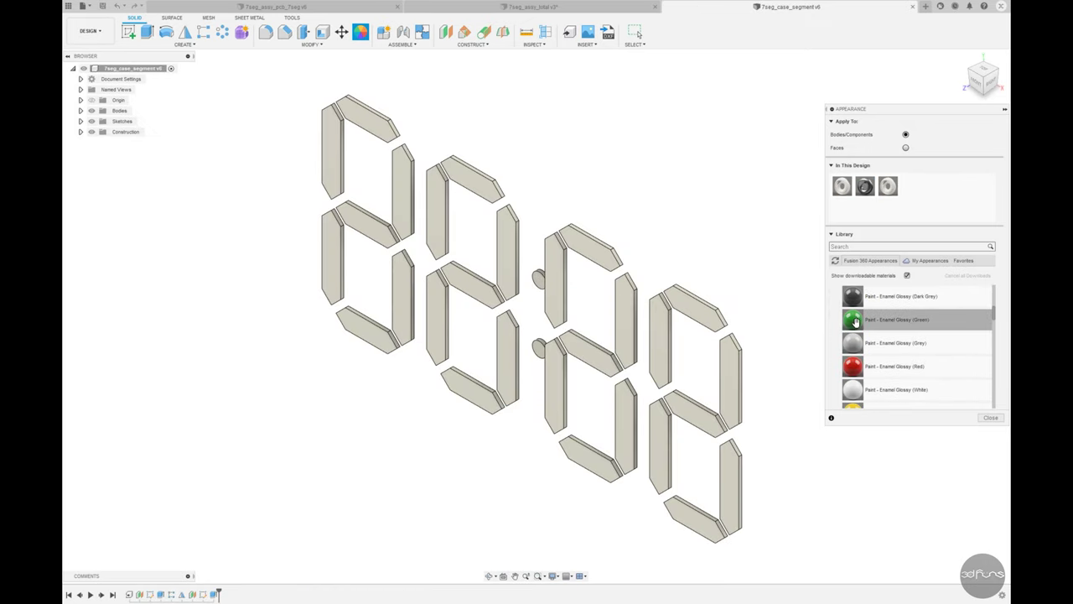
scroll(857, 352, "down", 3)
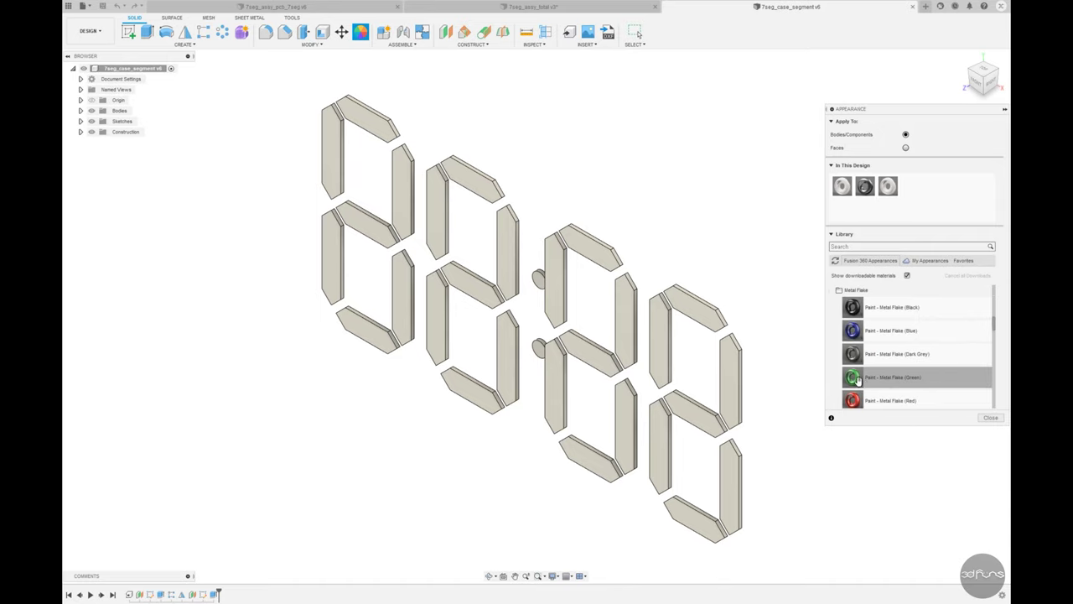
left_click_drag(852, 378, 376, 134)
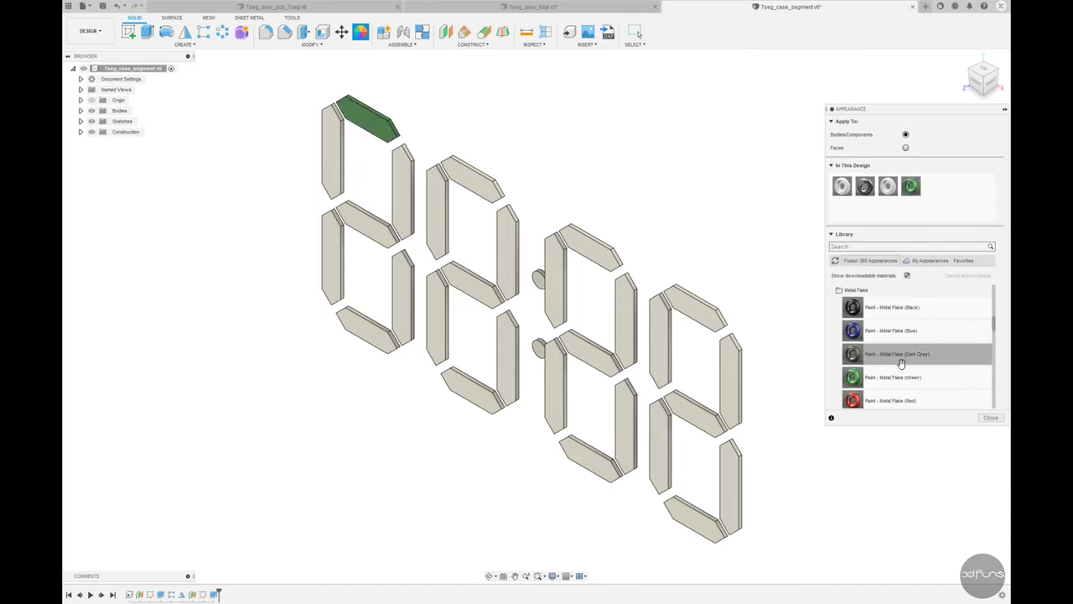
scroll(901, 362, "up", 3)
left_click_drag(889, 319, 415, 205)
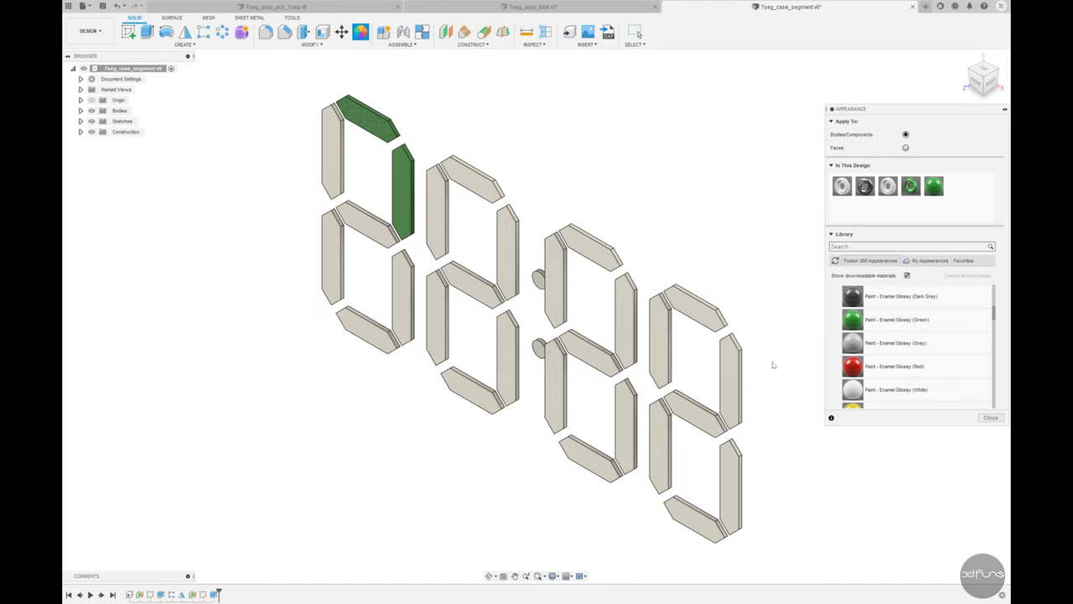
Expand the Glass appearances to show the coloured glass options.
scroll(863, 381, "up", 3)
scroll(863, 383, "up", 1)
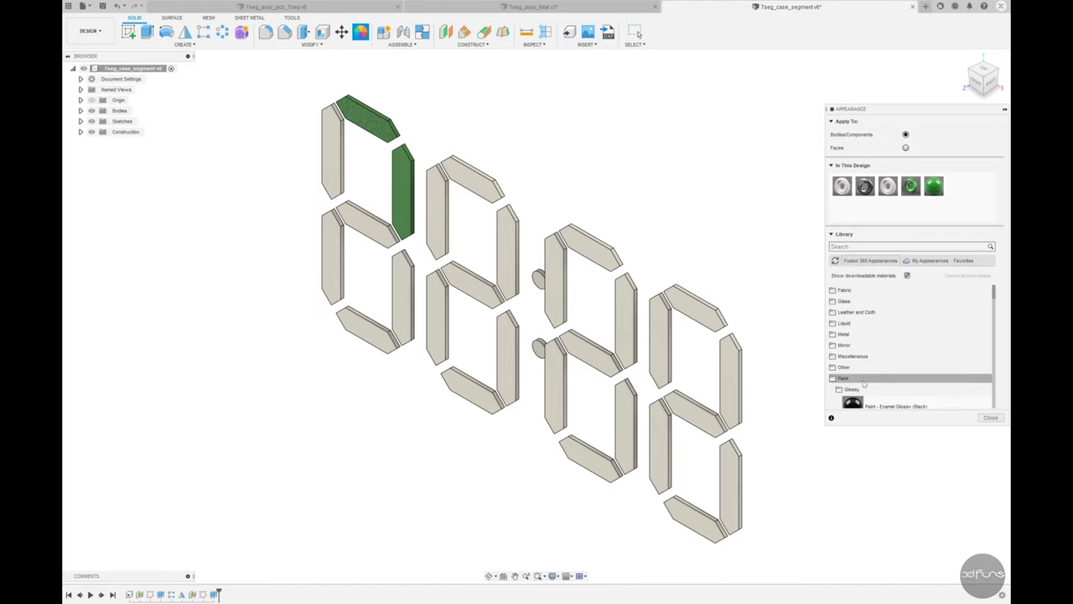
left_click(834, 301)
left_click(834, 302)
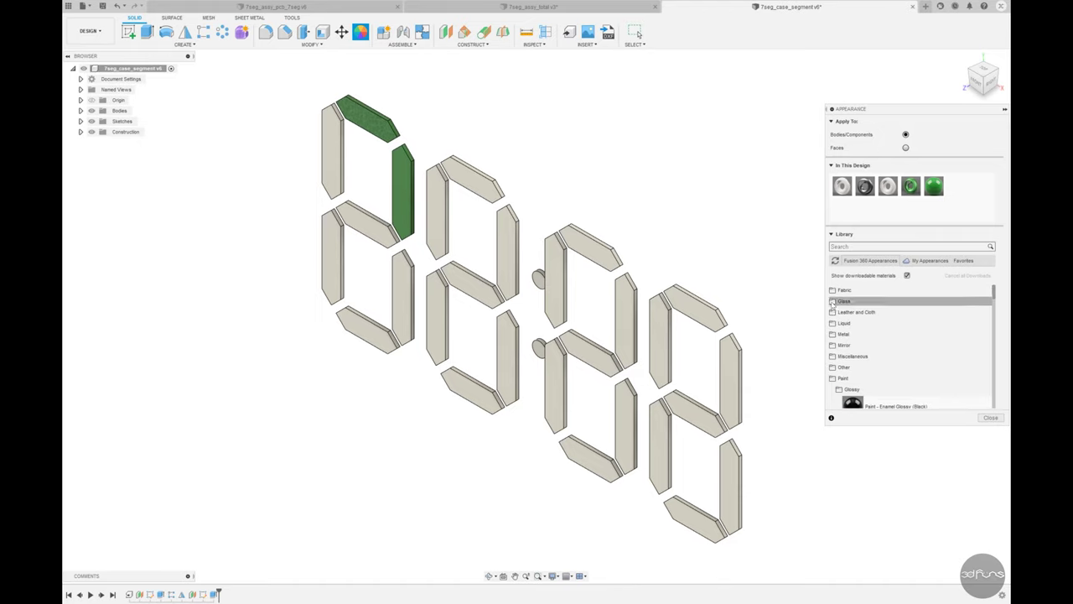
left_click(838, 312)
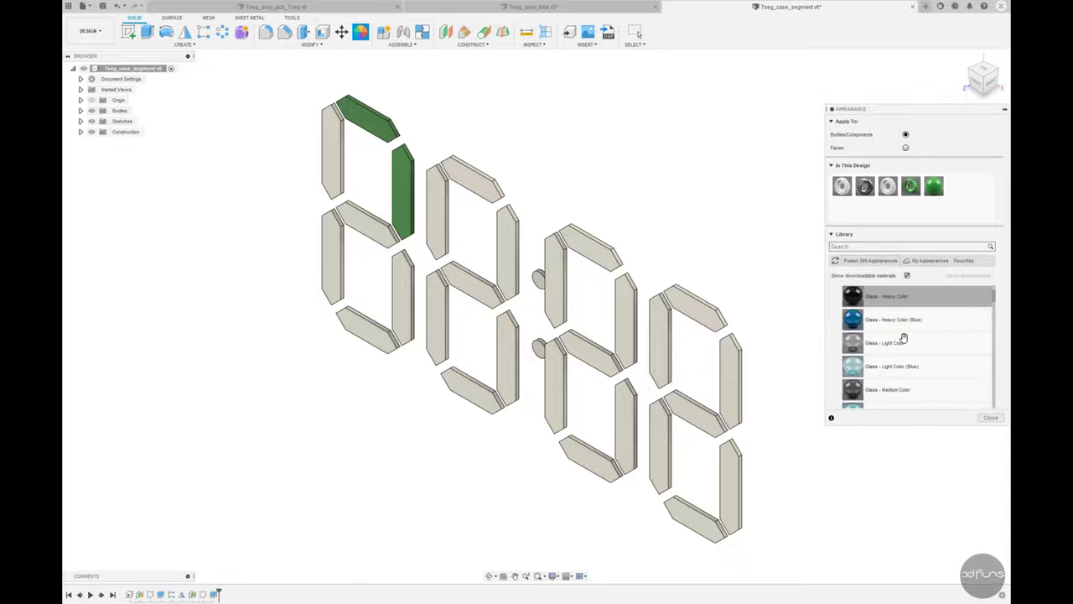